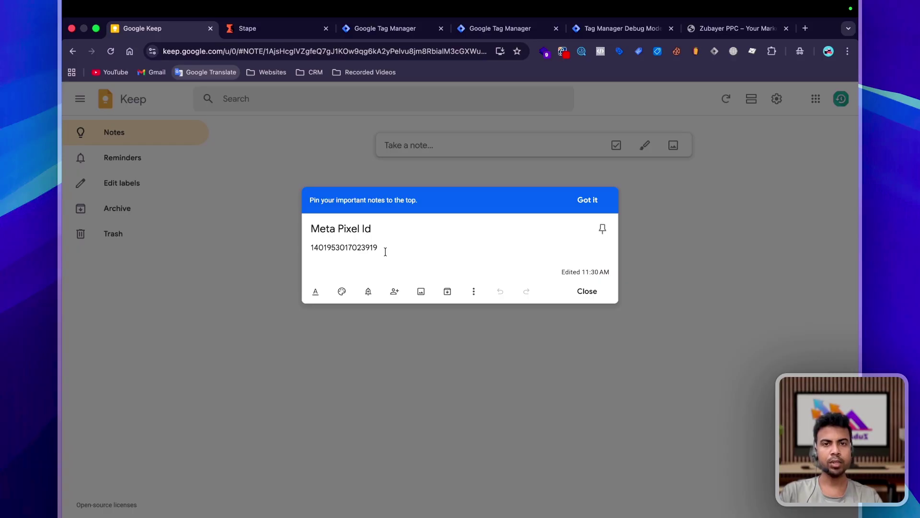
Review the Meta Pixel ID note, the Stape container, the Tag Manager pages and the demo site's contact form.
left_click_drag(403, 245, 254, 248)
key("ctrl+Tab")
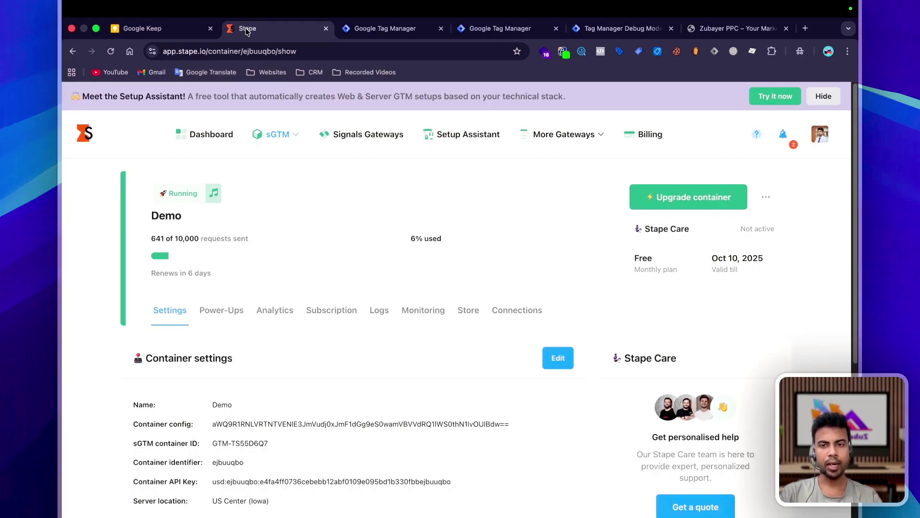
left_click(383, 28)
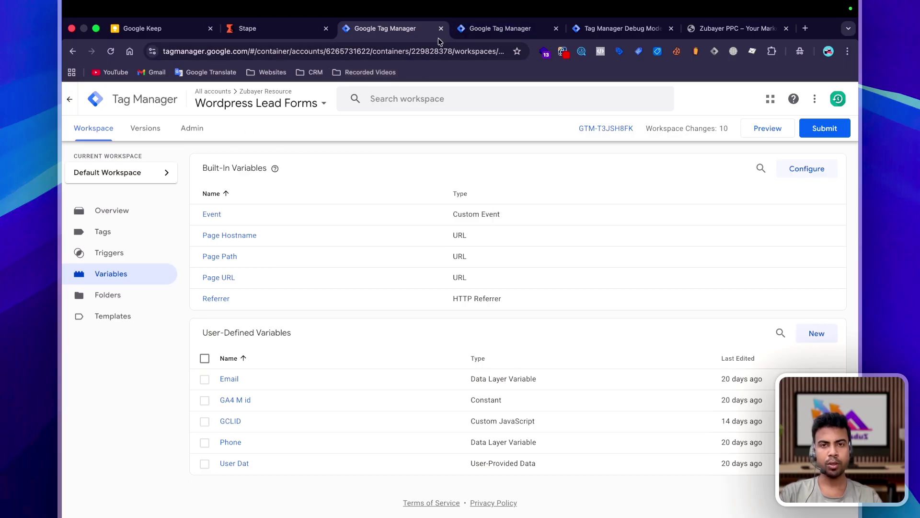
left_click(494, 29)
left_click(610, 30)
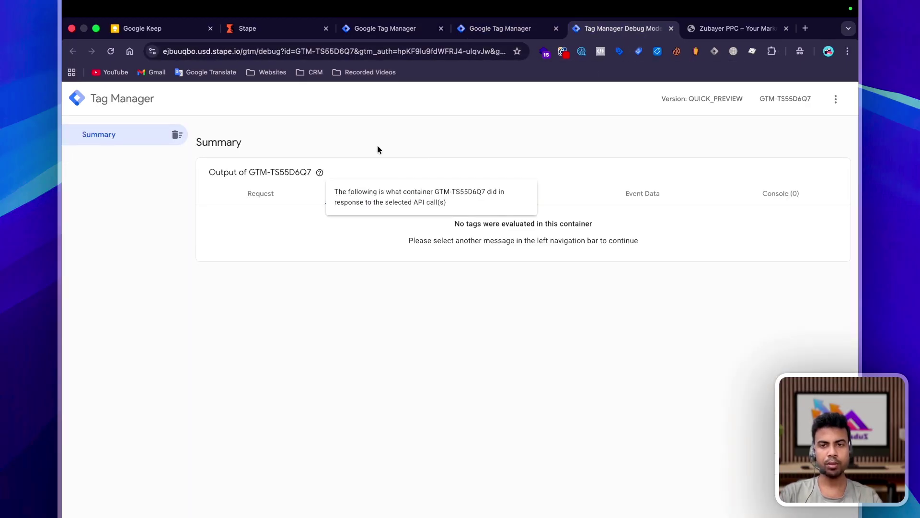
left_click(710, 30)
scroll(480, 258, "down", 10)
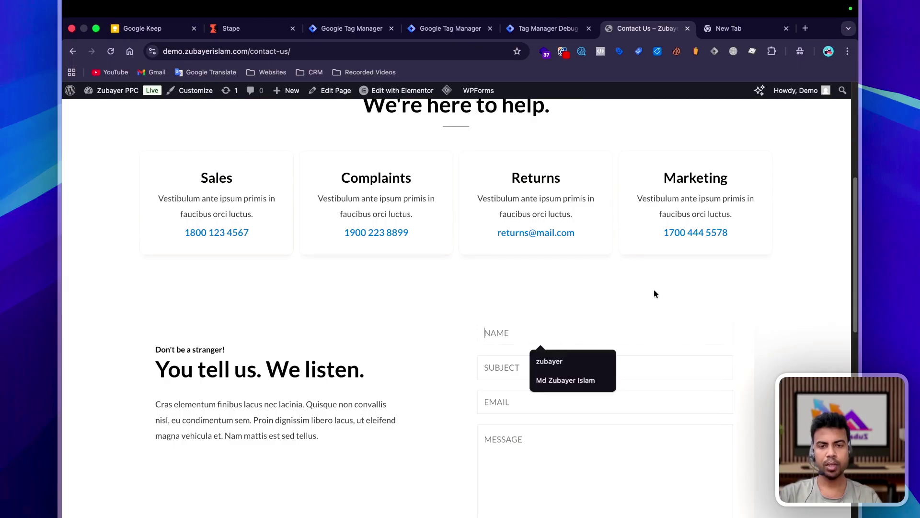
scroll(655, 293, "down", 3)
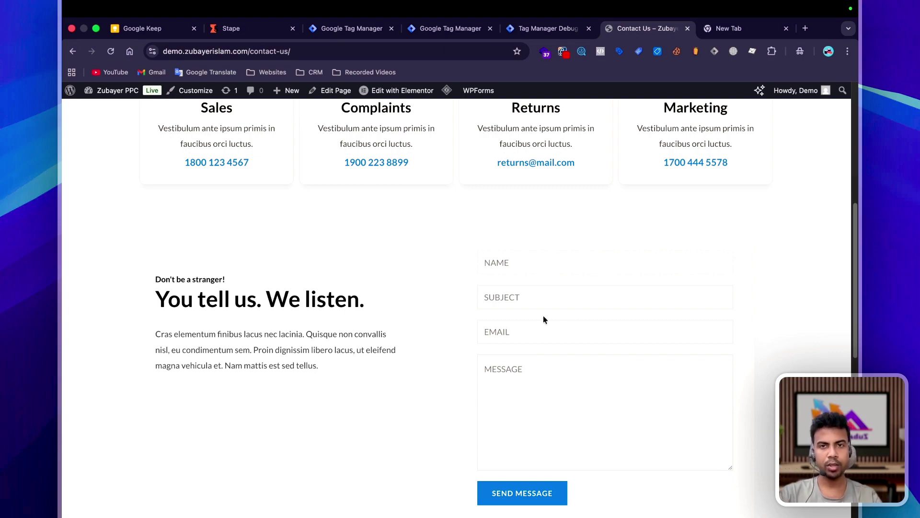
scroll(543, 319, "up", 10)
Review the existing tags in the Wordpress Lead Forms container, including Wp form Listener and GA4 Lead Server.
left_click(352, 28)
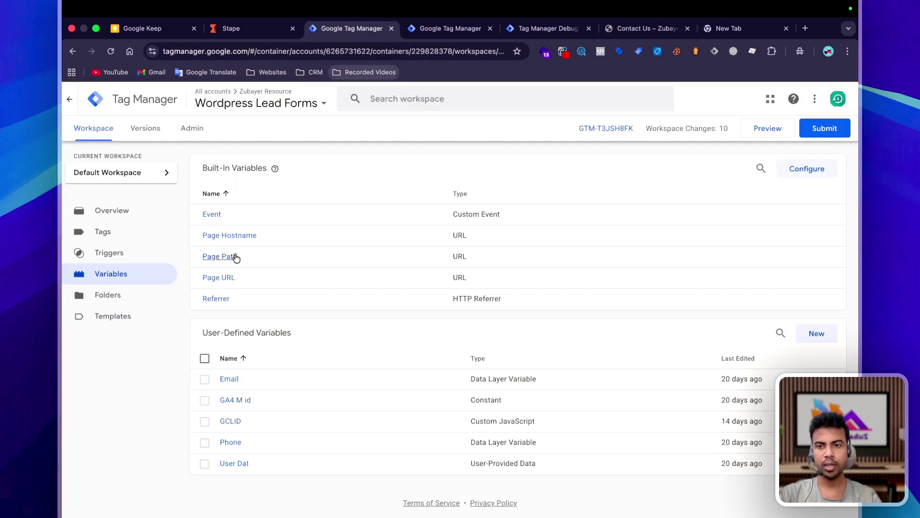
left_click(119, 240)
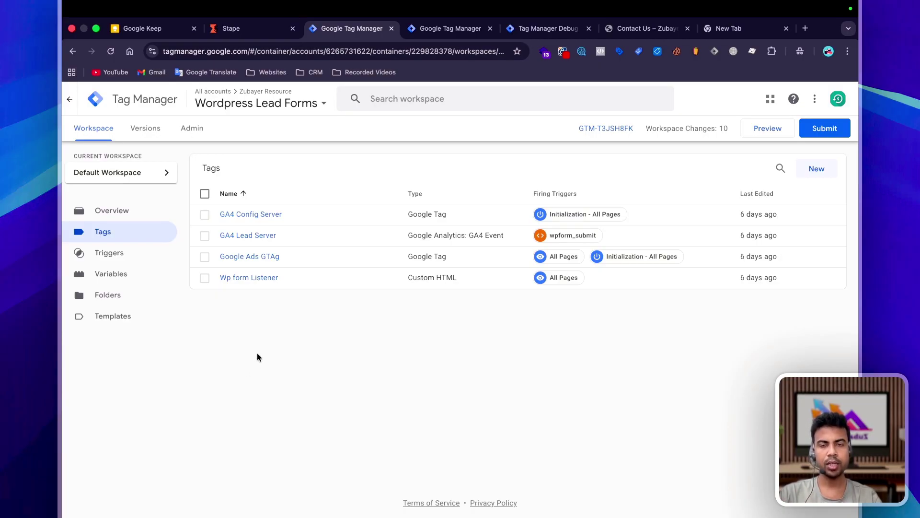
left_click(204, 279)
left_click(226, 282)
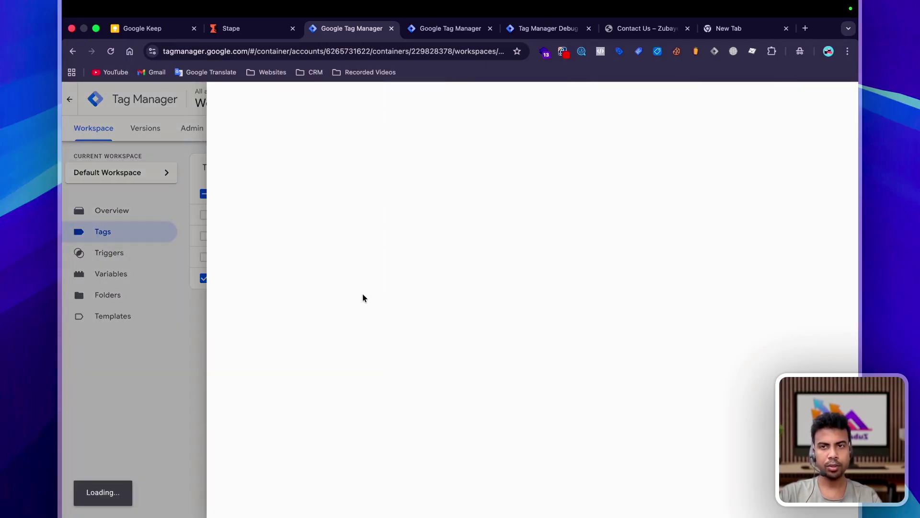
left_click(200, 320)
left_click(205, 235)
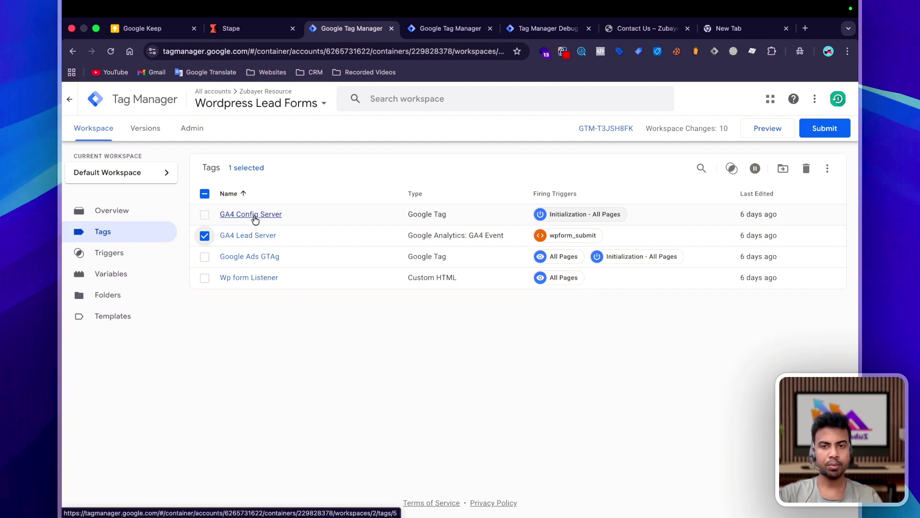
left_click(205, 235)
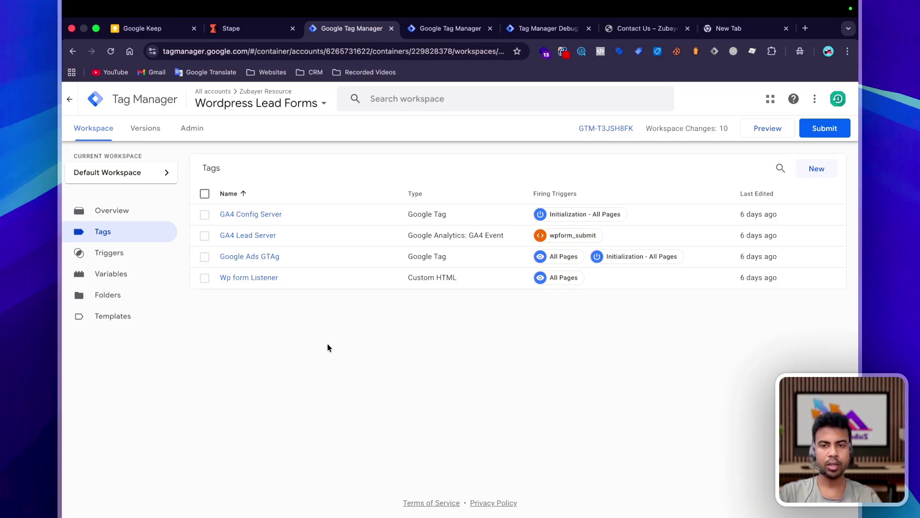
Create a new tag using the Facebook Pixel template by facebookarchive, added to the workspace from the Community Template Gallery.
left_click(816, 168)
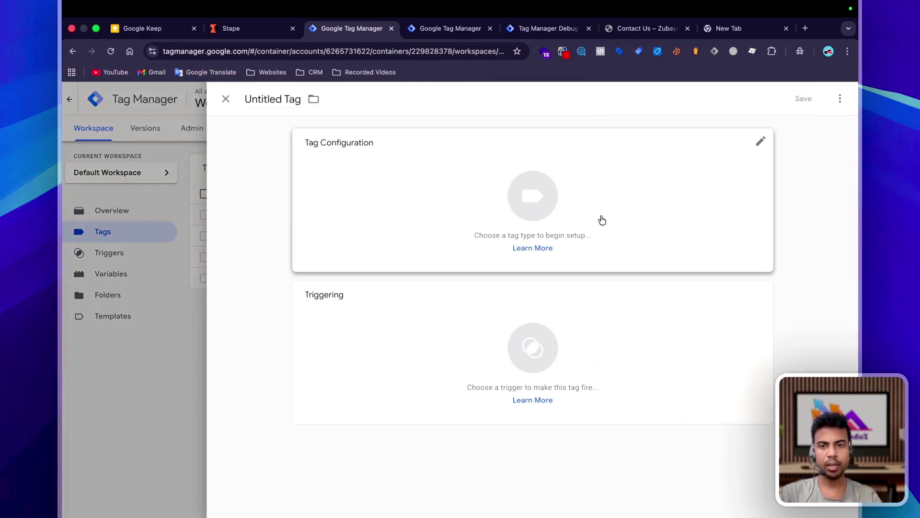
left_click(378, 189)
left_click(717, 133)
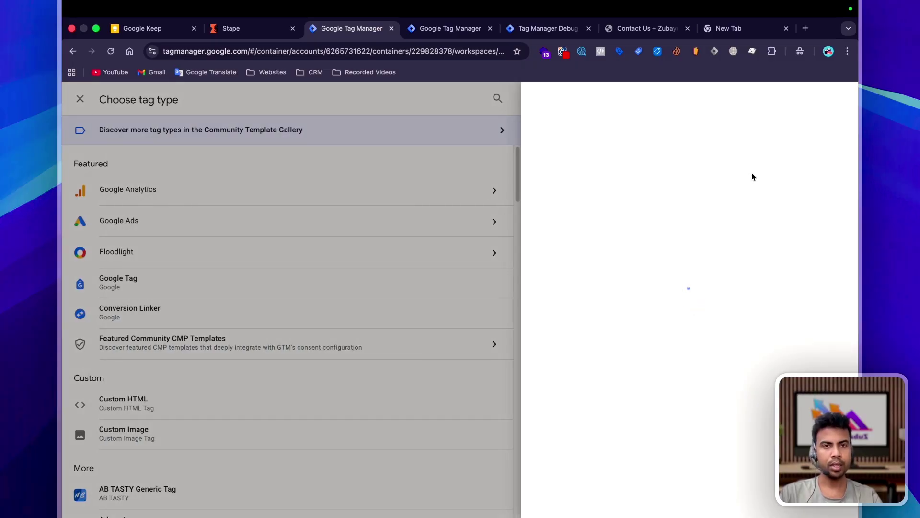
type("Fac")
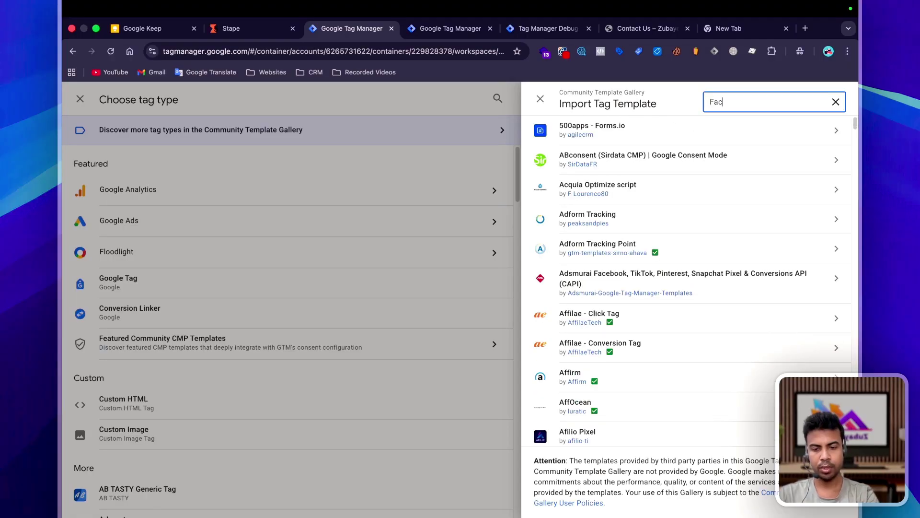
type("ebok")
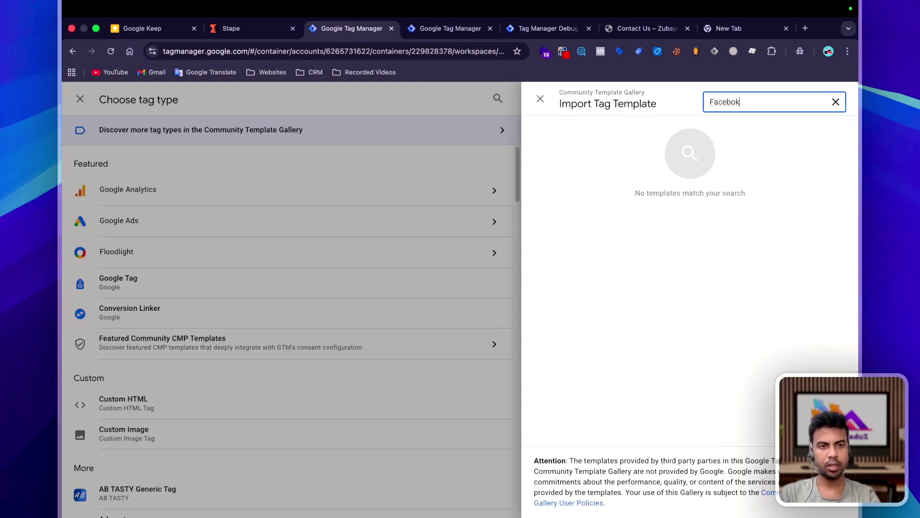
key("BackSpace")
type("ok pi")
left_click(677, 136)
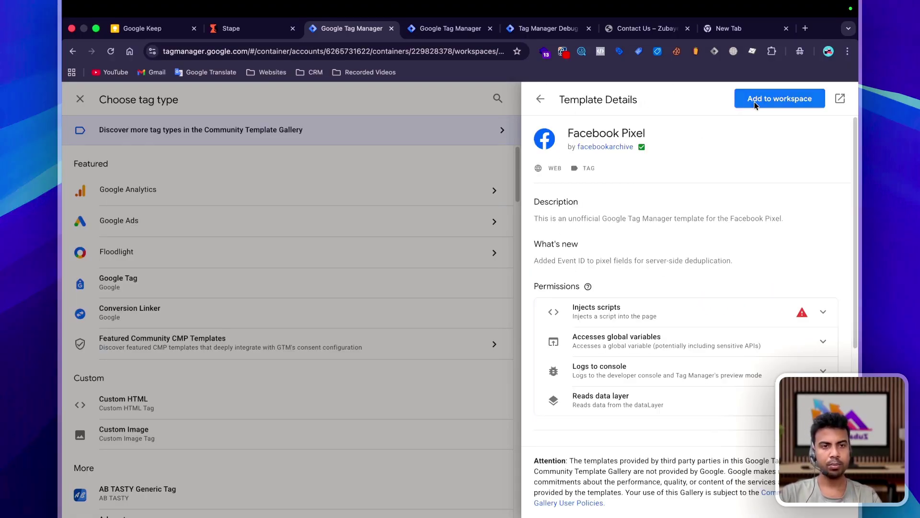
left_click(755, 105)
left_click(600, 232)
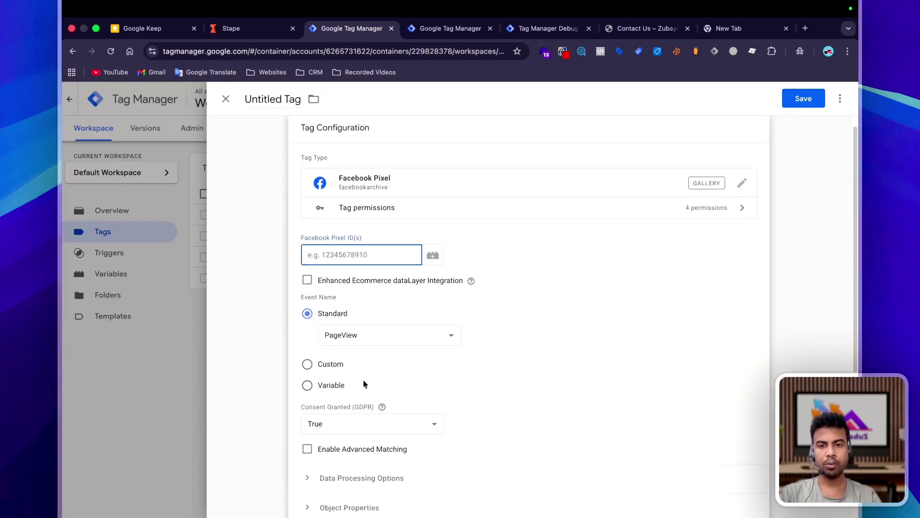
Set the Facebook Pixel tag to fire on the Initialization - All Pages trigger.
scroll(365, 380, "down", 3)
scroll(378, 425, "down", 2)
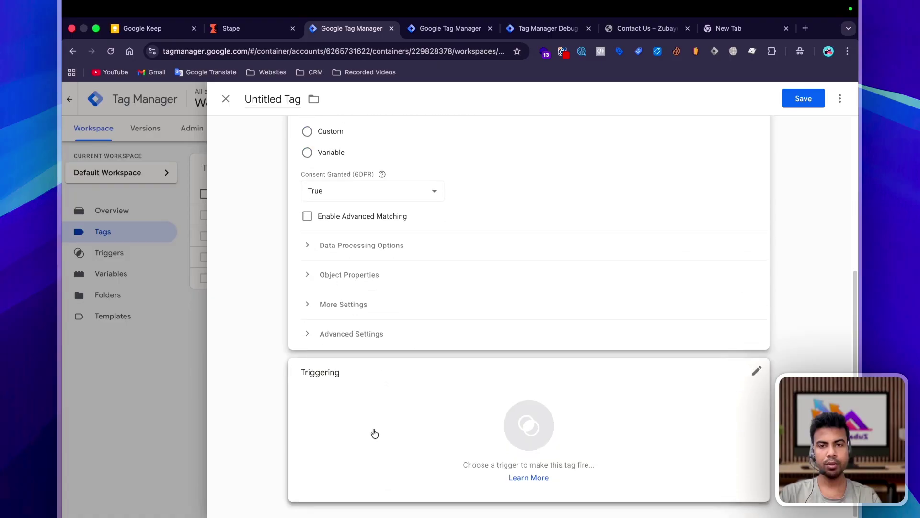
scroll(378, 425, "up", 2)
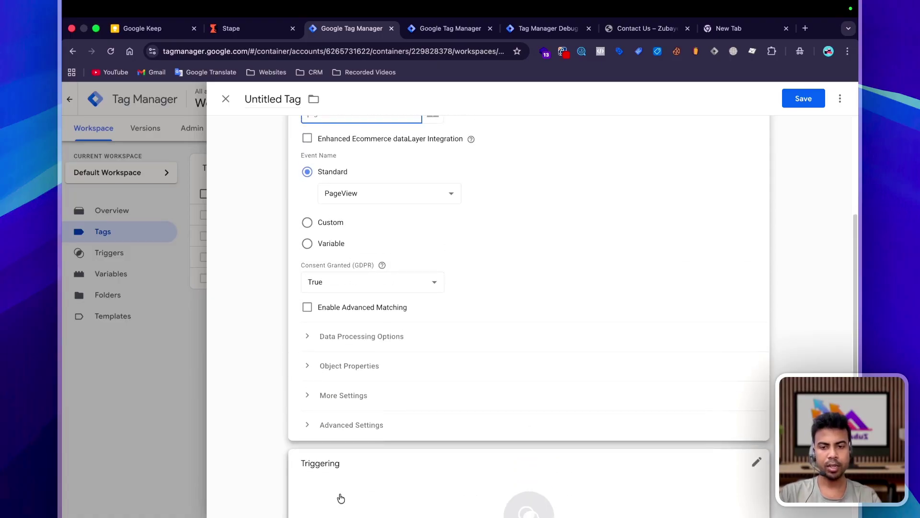
scroll(349, 469, "down", 1)
left_click(348, 466)
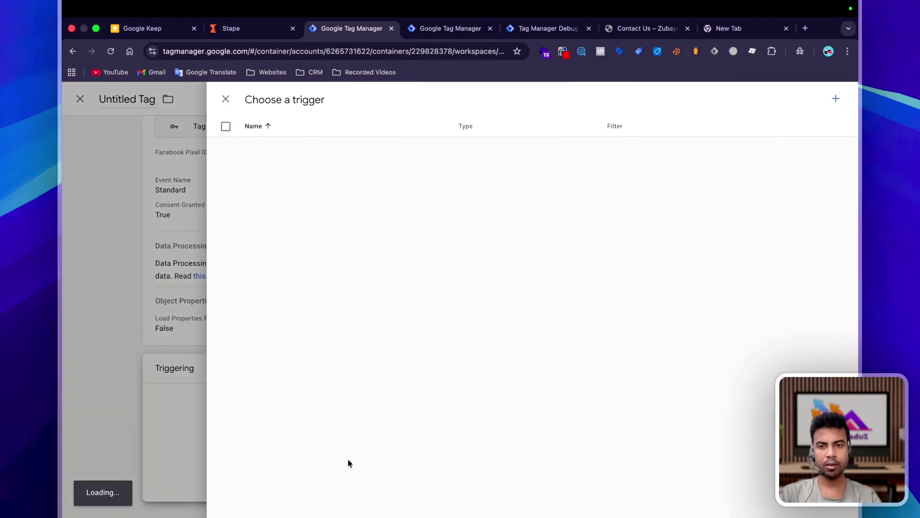
left_click(271, 187)
left_click(472, 278)
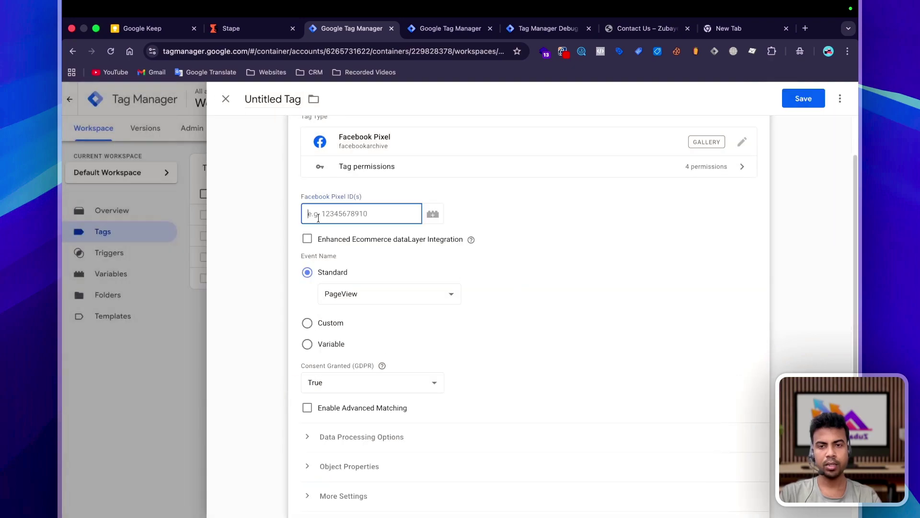
Copy the Meta Pixel ID from the Google Keep note and return to the Facebook Pixel tag in Tag Manager.
left_click(142, 28)
left_click(375, 264)
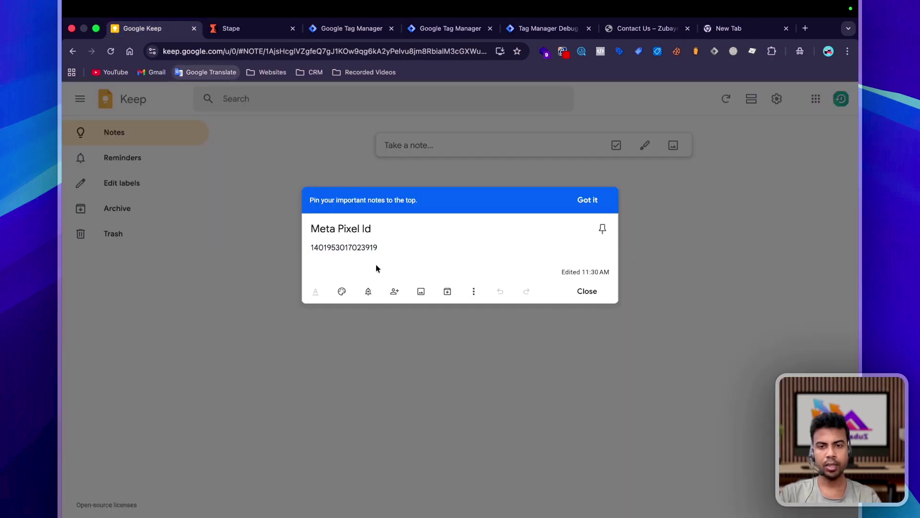
double_click(368, 247)
key("super+c")
left_click(351, 28)
Start a new variable for the tag's Facebook Pixel ID and name it "Meta pixel Id".
left_click(434, 217)
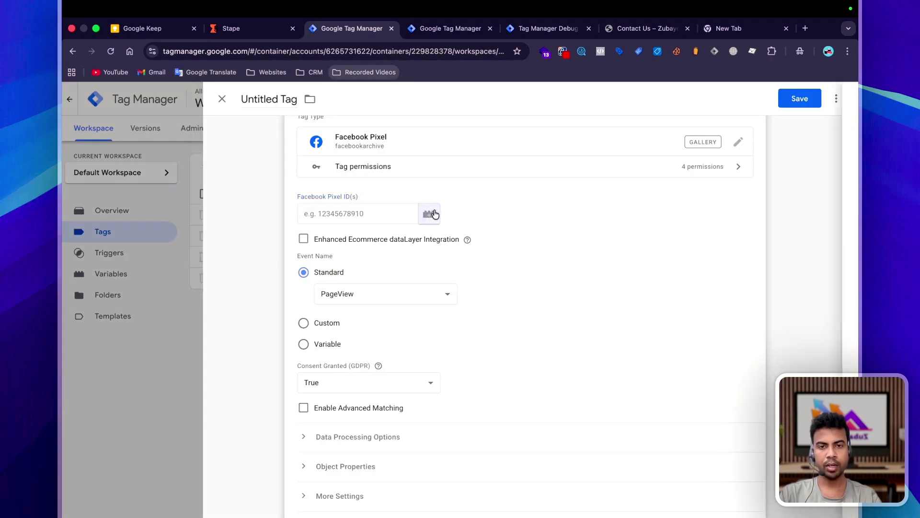
left_click(838, 100)
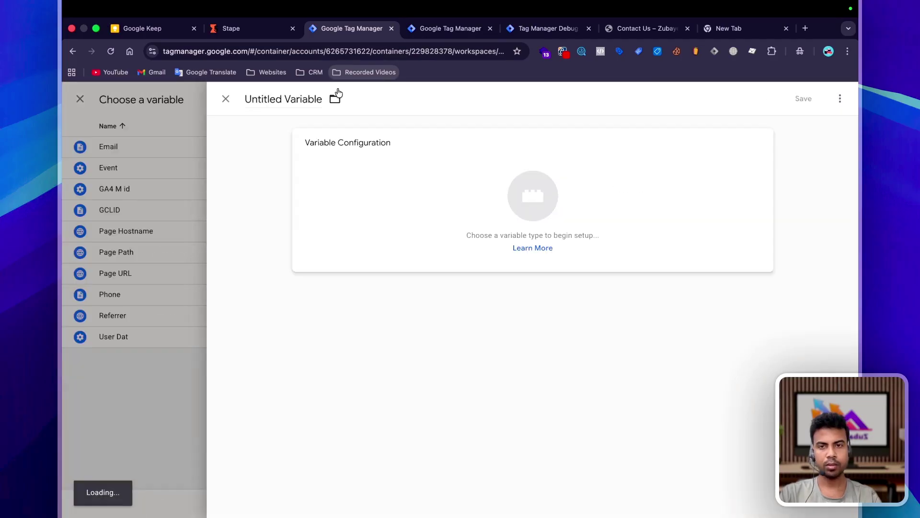
left_click(291, 98)
type("Me")
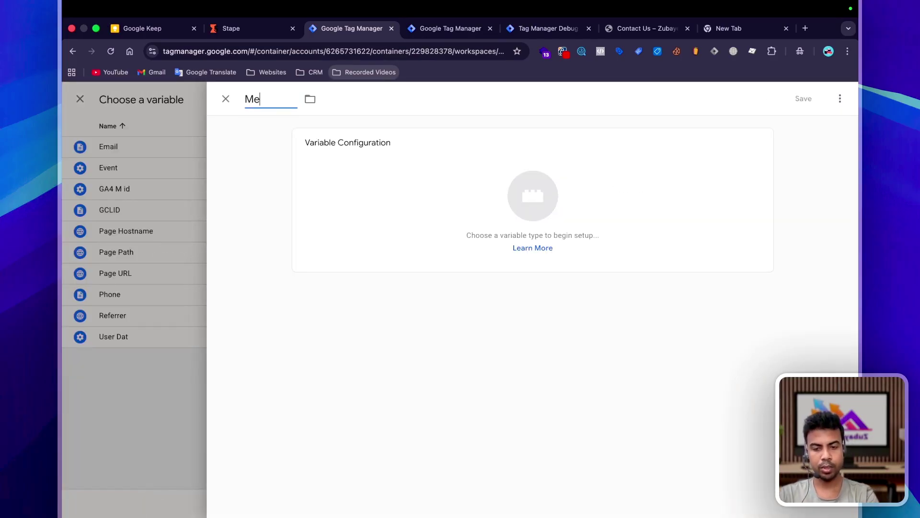
type("ta pixel")
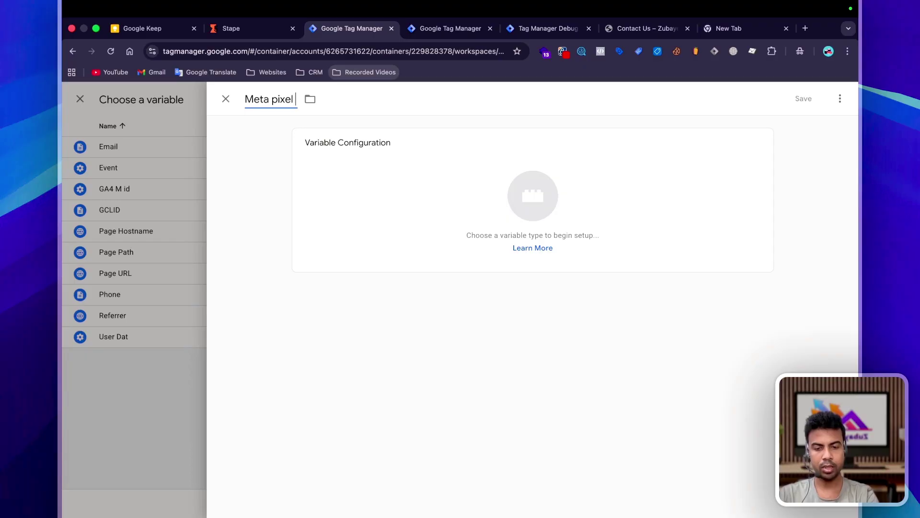
type(" Id")
Make the variable a Constant holding the copied Meta Pixel ID and save it.
left_click(533, 196)
left_click(836, 96)
type("con")
left_click(567, 273)
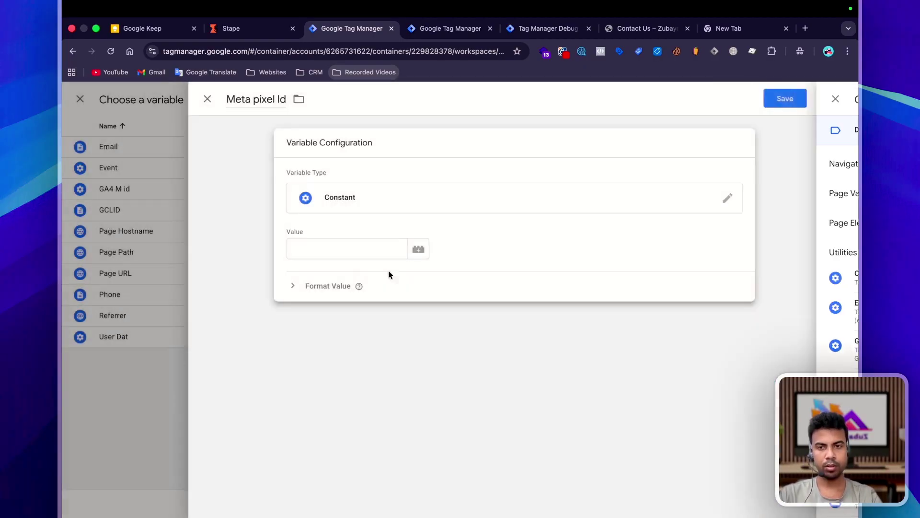
left_click(353, 250)
key("ctrl+v")
left_click(809, 98)
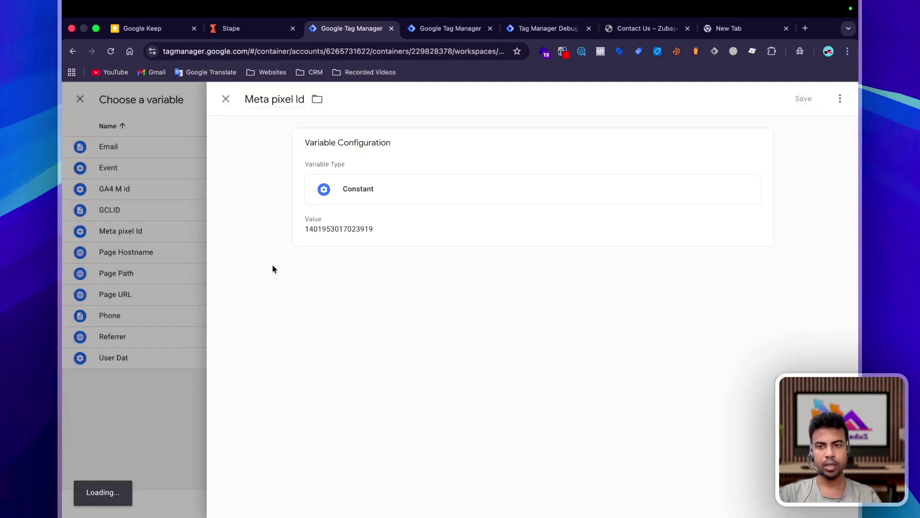
Open the variable choices for the Event ID in the Facebook Pixel tag's More Settings.
scroll(500, 332, "down", 3)
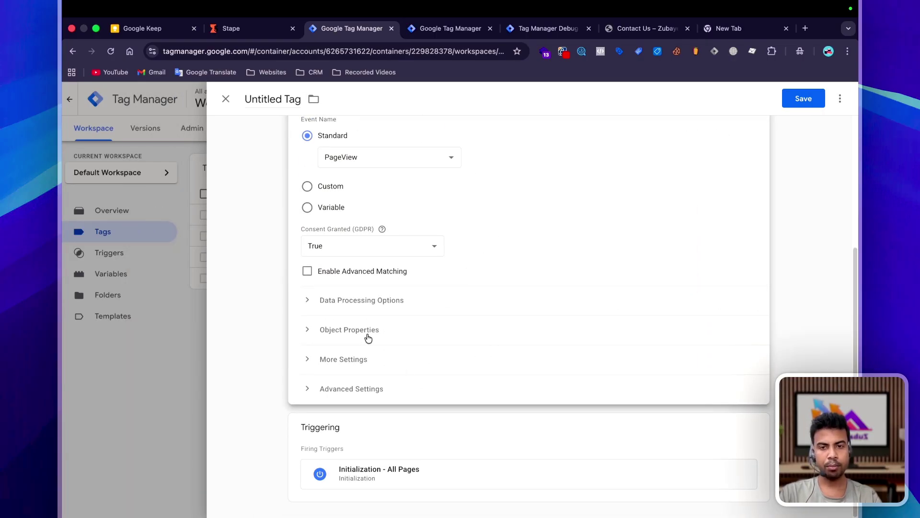
scroll(369, 339, "up", 2)
scroll(384, 355, "down", 2)
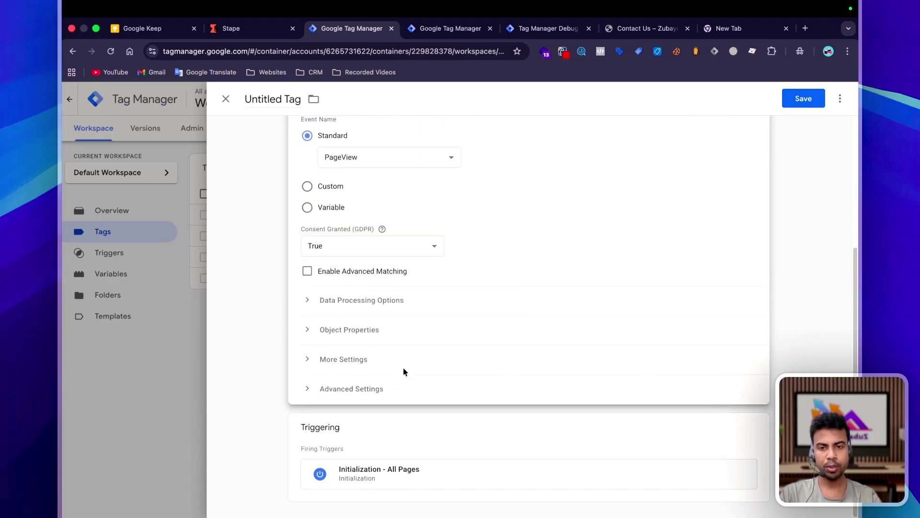
left_click(357, 362)
left_click(369, 353)
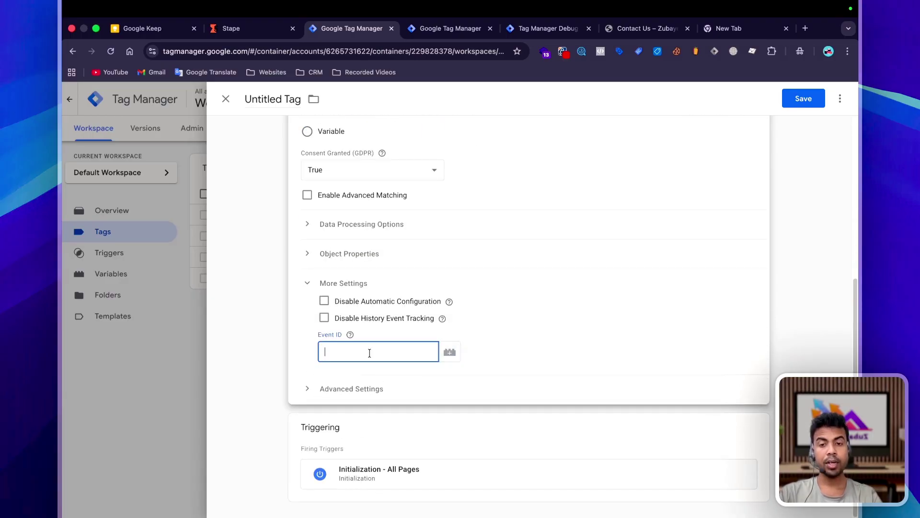
left_click(443, 352)
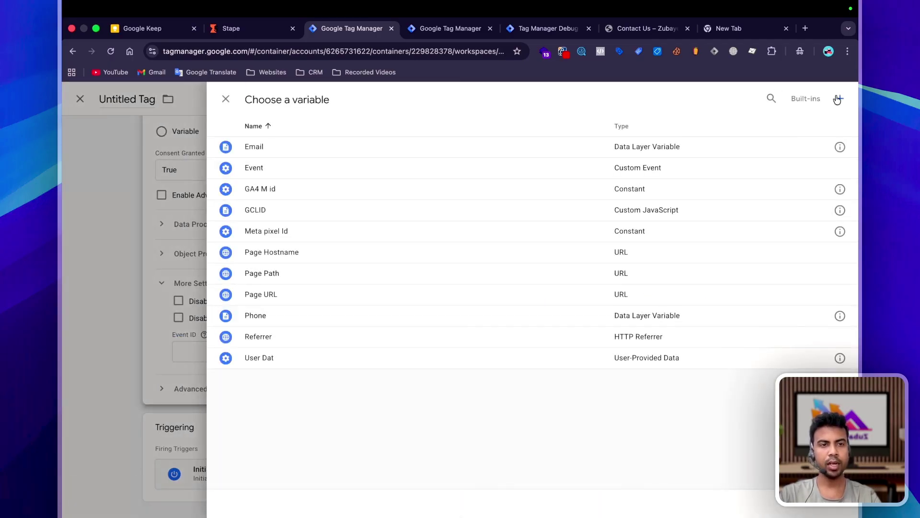
Start a new variable for the event ID and name it "Event Id".
left_click(839, 98)
left_click(273, 97)
type("Me")
key("BackSpace")
key("BackSpace")
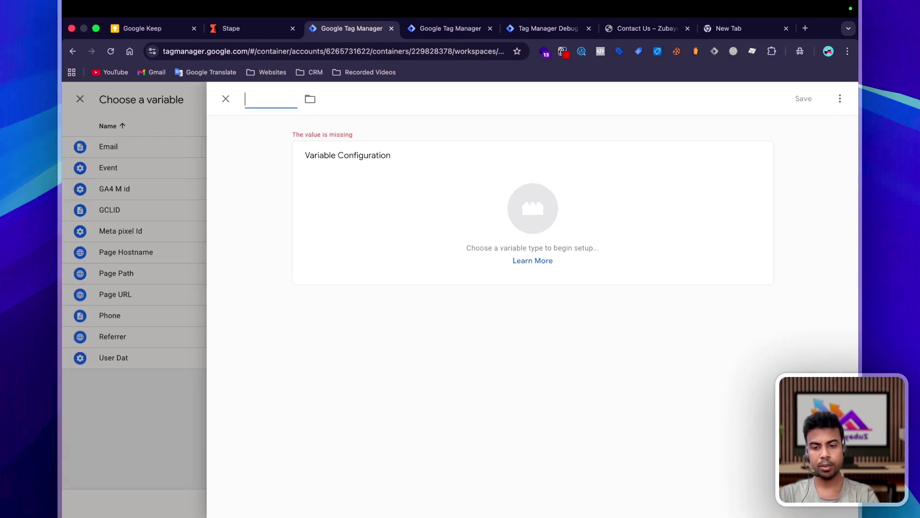
type("Event A")
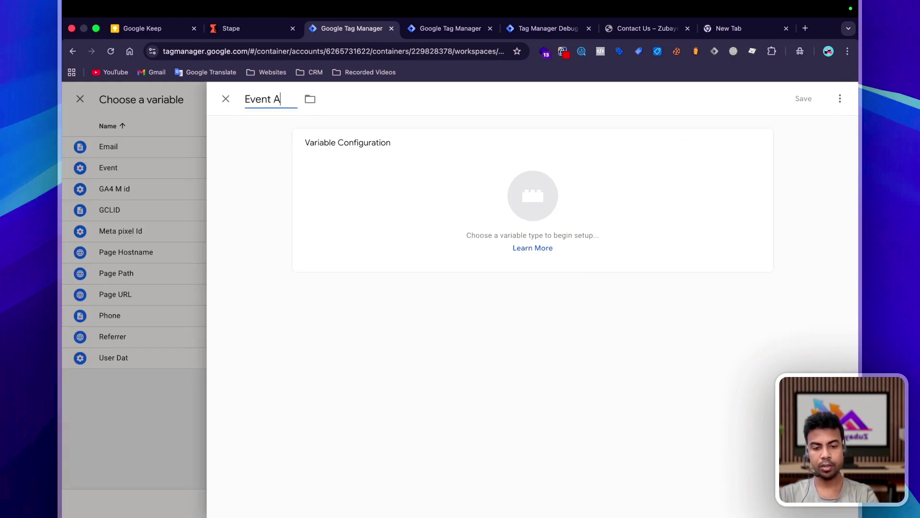
key("BackSpace")
type("Id")
Look through the variable types for the Event Id variable and open the Community Template Gallery.
left_click(719, 168)
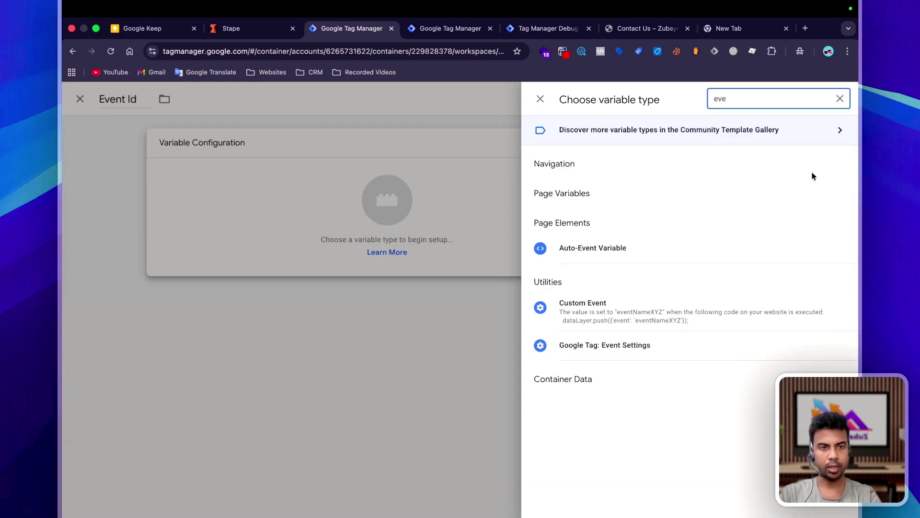
key("BackSpace")
key("BackSpace")
key("BackSpace")
left_click(752, 132)
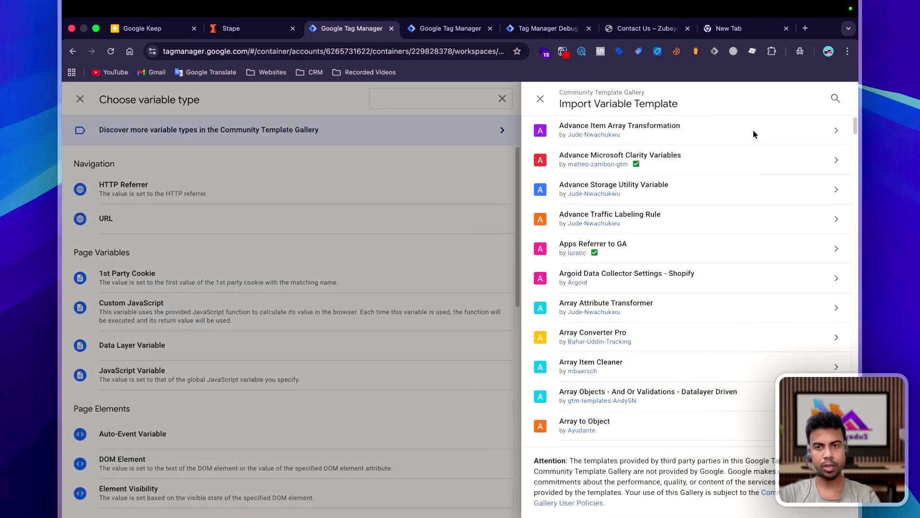
Search the template gallery for "event id" and add stape-io's Unique Event ID template to the workspace.
left_click(835, 98)
type("event id")
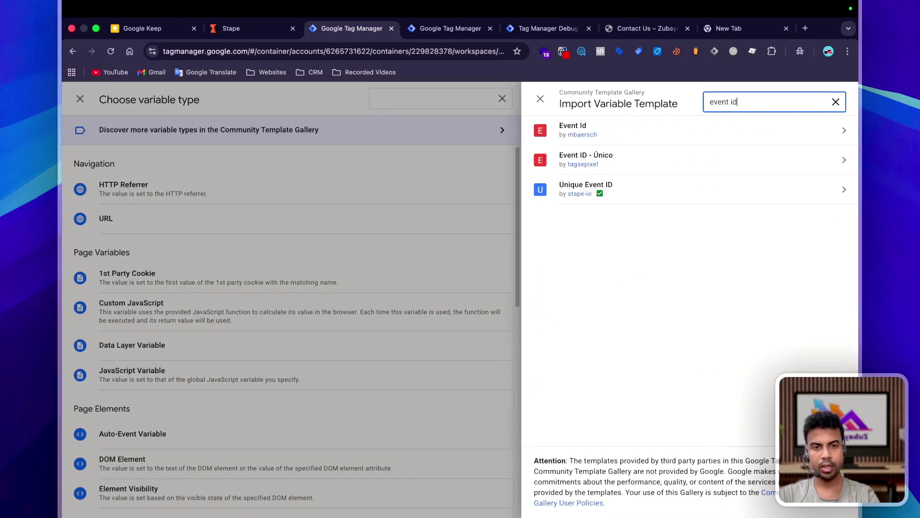
left_click(648, 192)
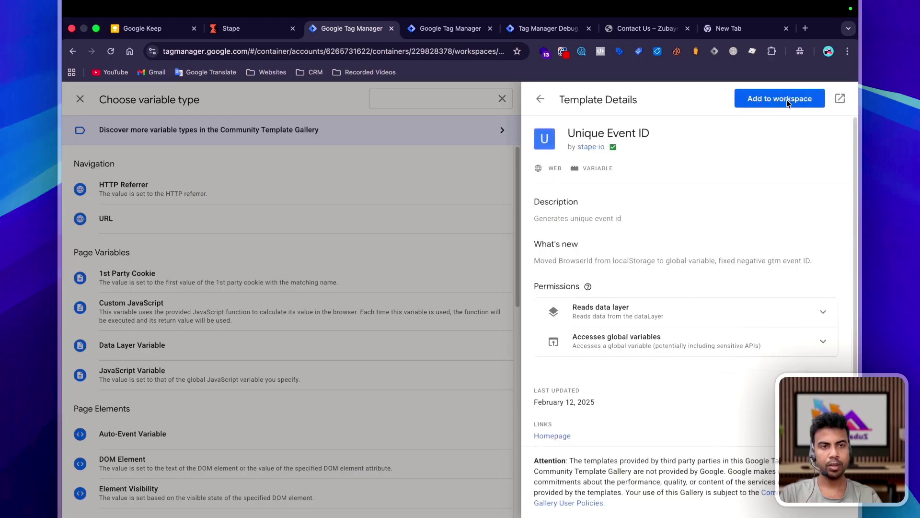
left_click(786, 100)
left_click(599, 292)
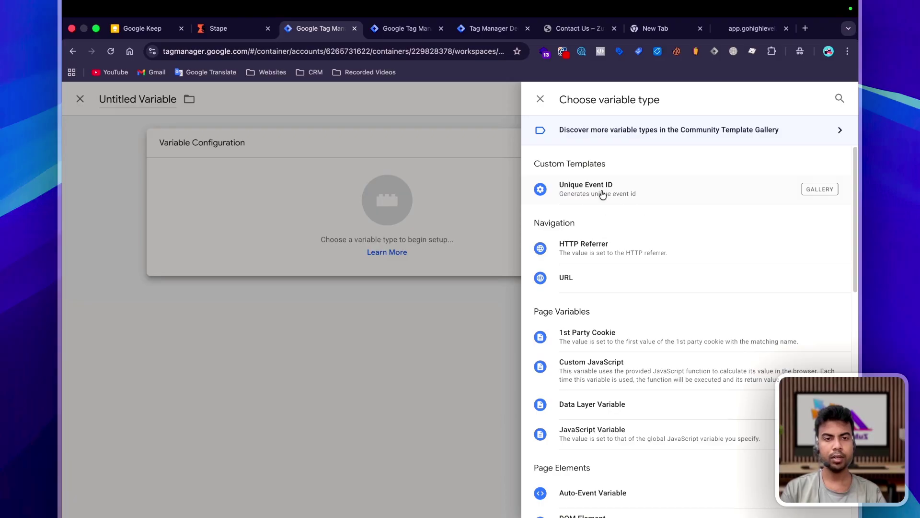
Set the variable's type to Unique Event ID, name it "Event Id" and save it.
left_click(602, 191)
left_click(277, 98)
type("E")
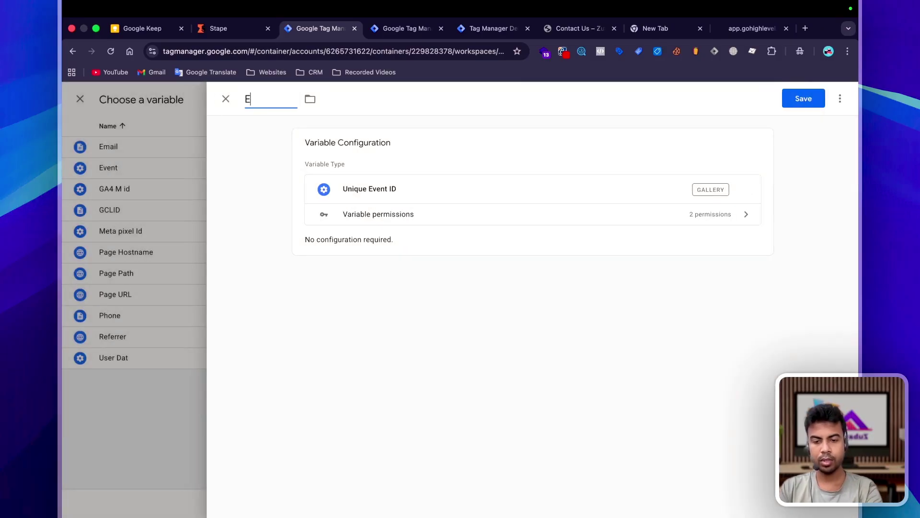
type("vent Id")
left_click(801, 99)
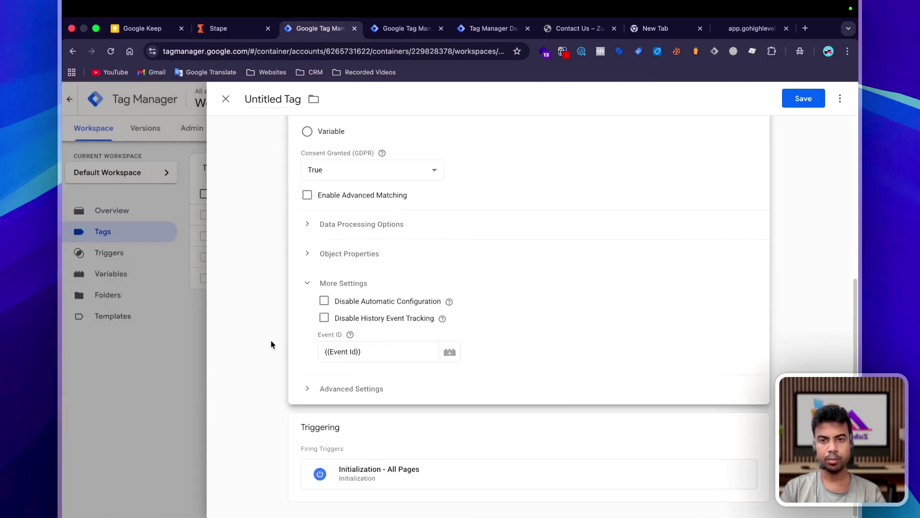
Add two properties named "fbp" and "fbc" under the Facebook Pixel tag's Object Properties.
left_click(384, 348)
scroll(390, 330, "up", 3)
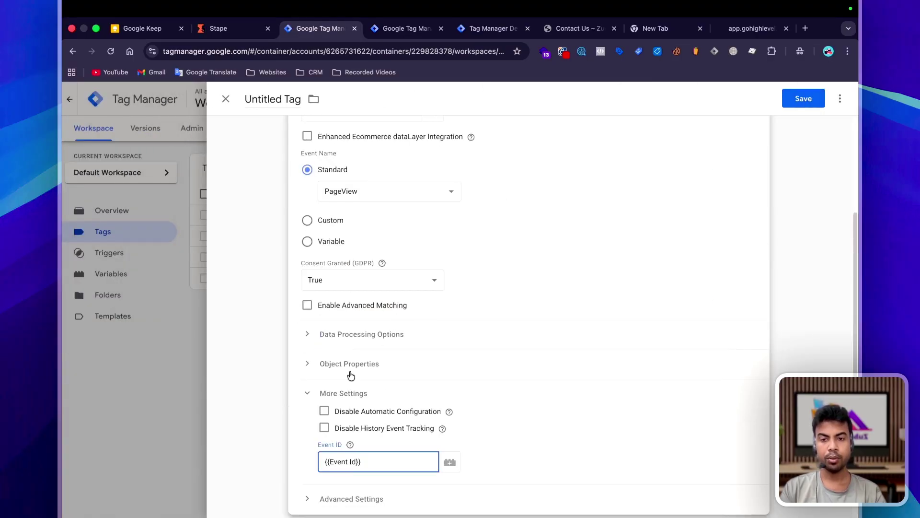
left_click(352, 364)
scroll(426, 343, "down", 3)
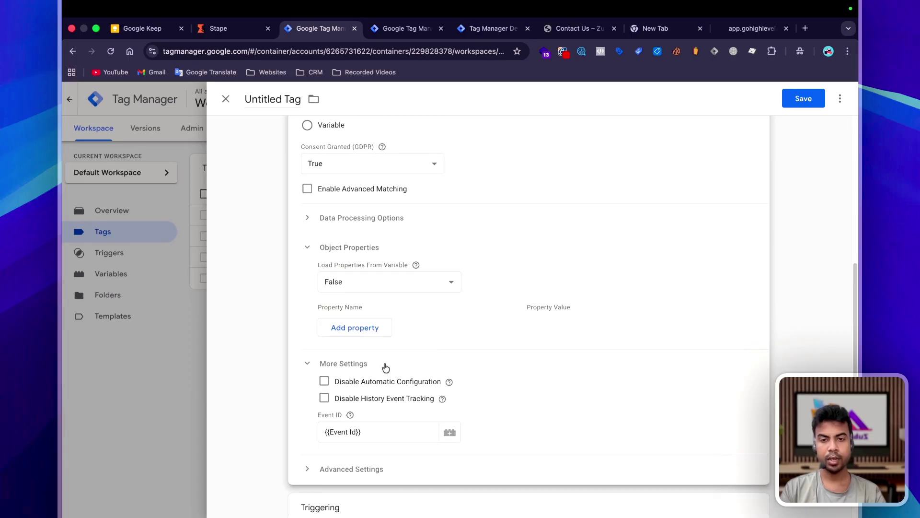
scroll(383, 366, "up", 1)
scroll(376, 367, "up", 1)
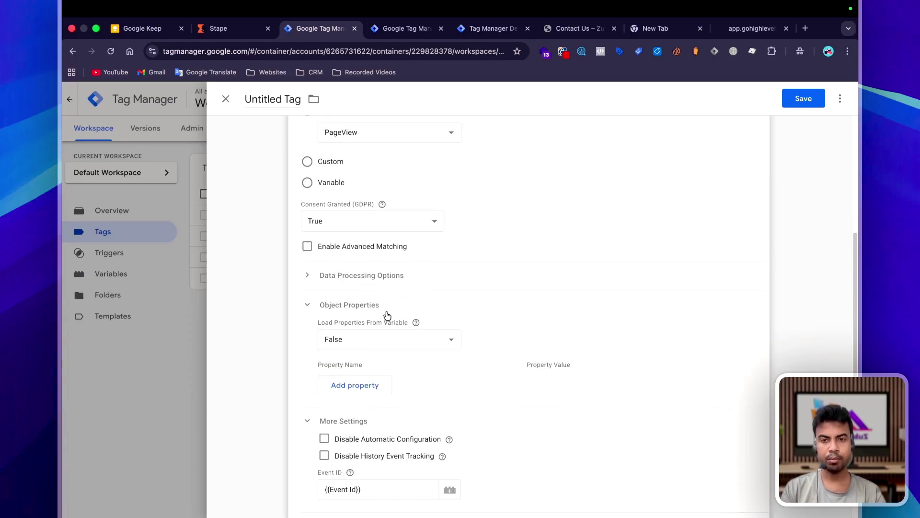
scroll(386, 313, "down", 1)
scroll(395, 318, "up", 2)
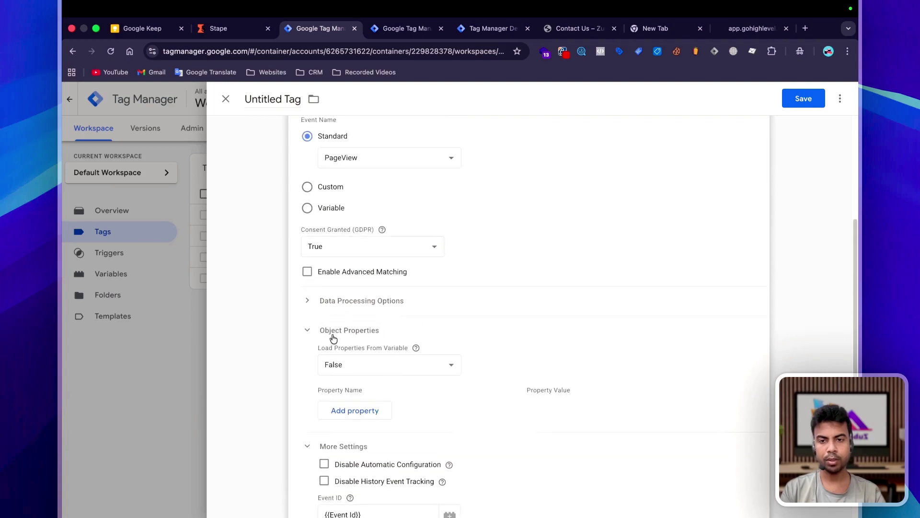
scroll(333, 338, "down", 2)
left_click(350, 326)
left_click(344, 360)
left_click(349, 323)
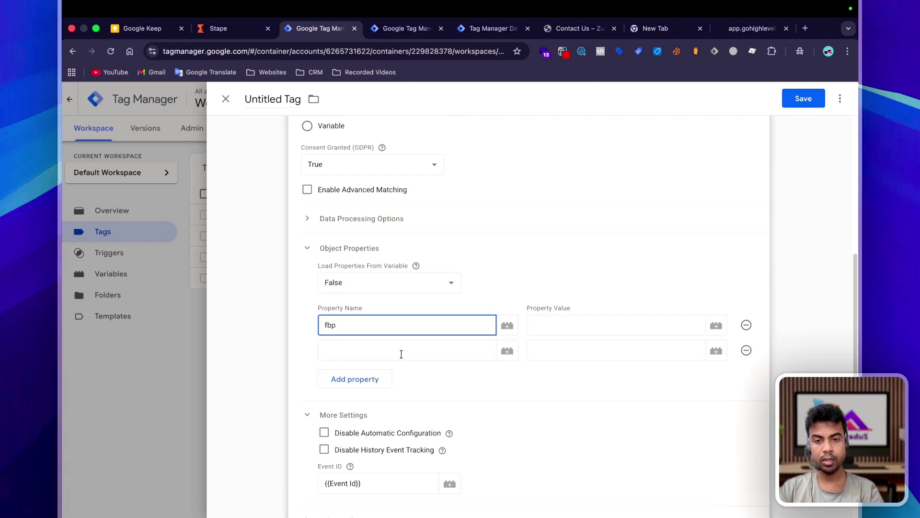
left_click(398, 351)
Start a new variable for the fbp property's value and name it "fbp".
left_click(596, 324)
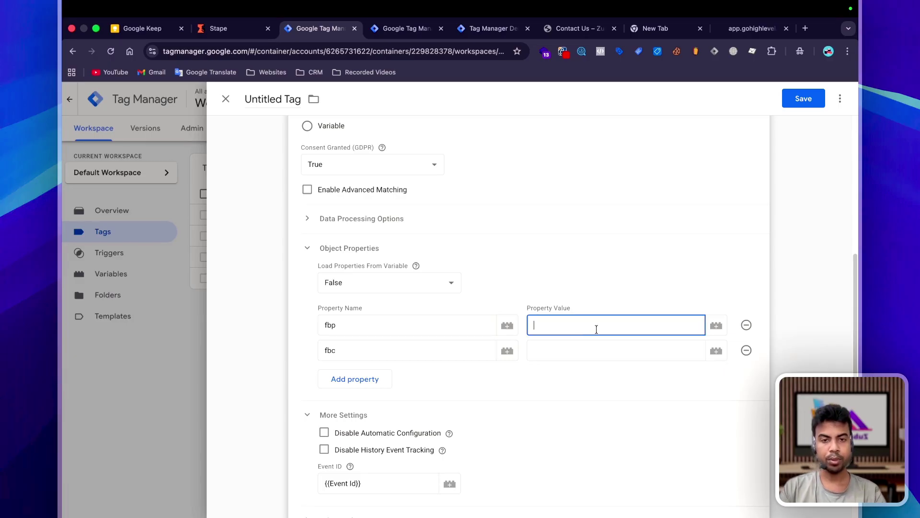
left_click(723, 330)
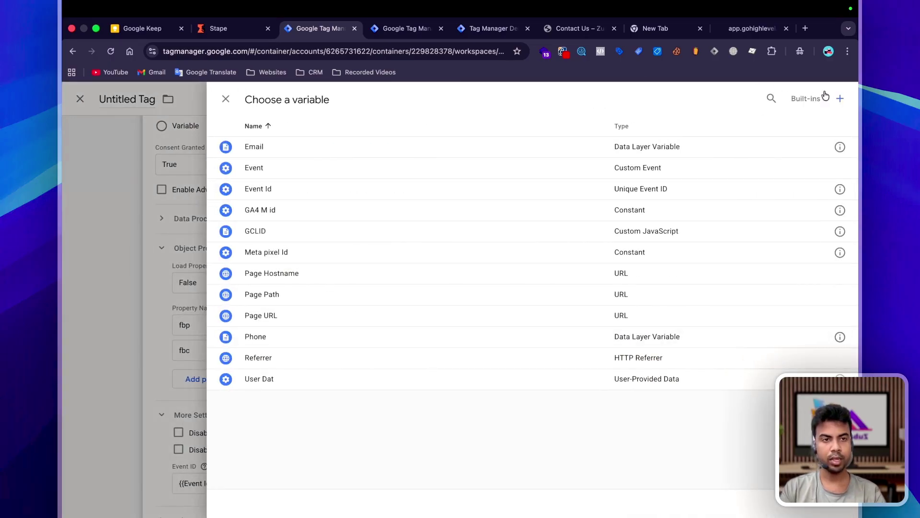
left_click(840, 99)
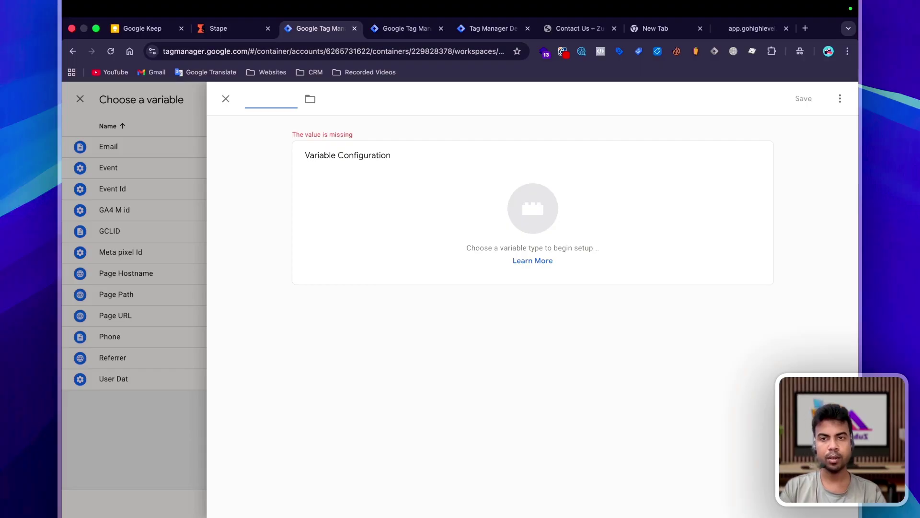
type("fbp")
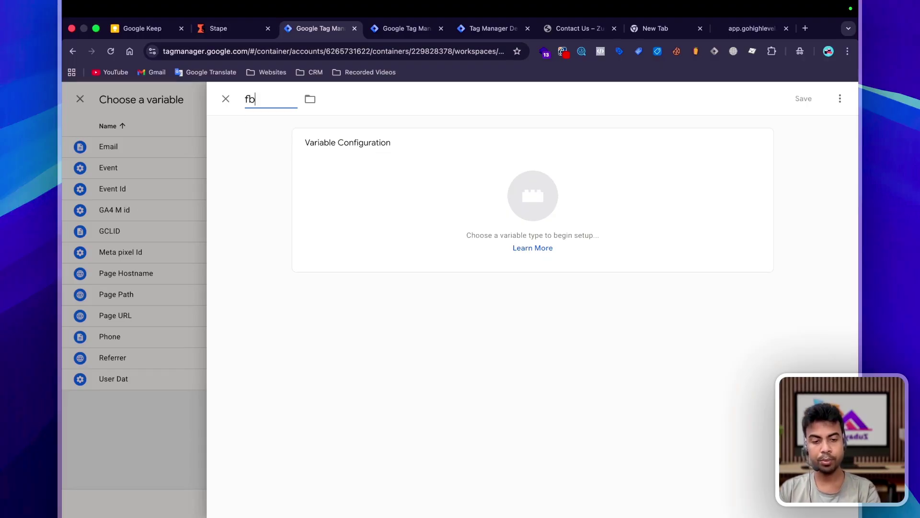
Make the fbp variable a URI-decoded 1st Party Cookie named "_fbp", copy the cookie name, and save the variable.
left_click(565, 219)
left_click(840, 98)
type("1s")
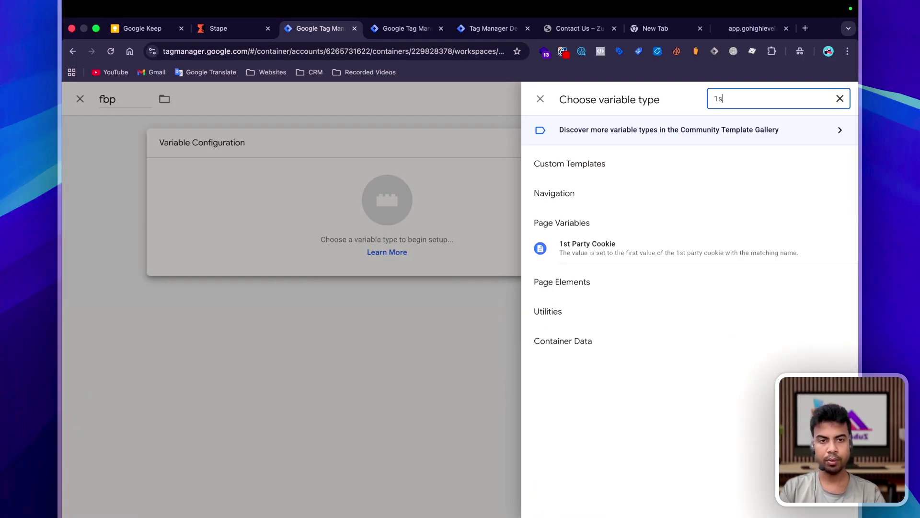
left_click(640, 258)
left_click(336, 242)
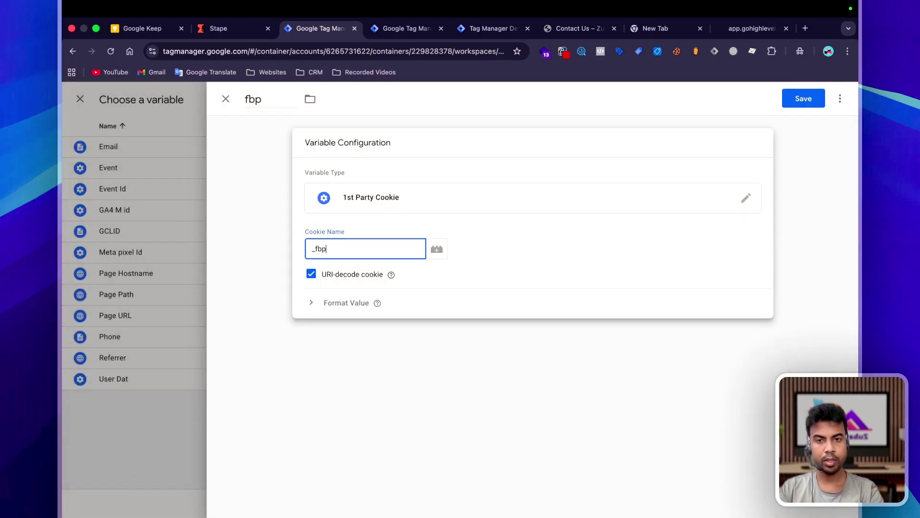
key("super+a")
key("super+c")
left_click(789, 99)
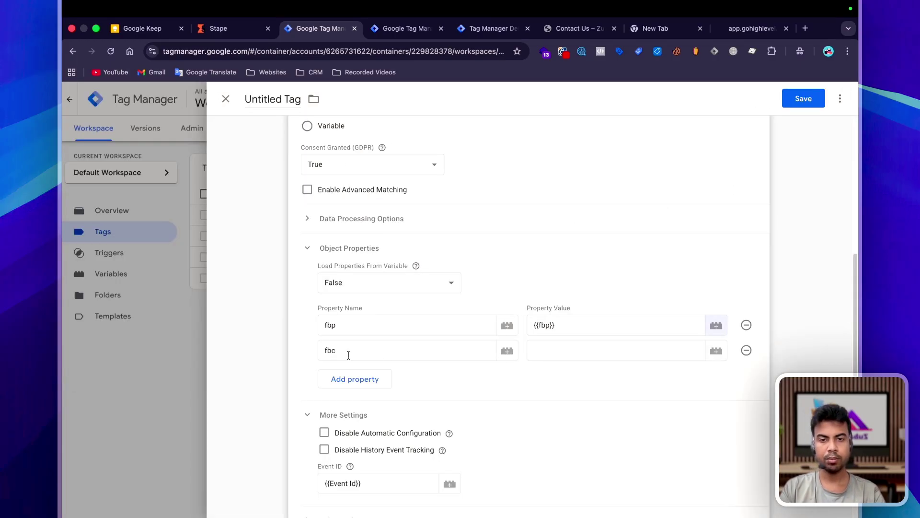
Start a new variable for the fbc property's value and name it "fbc".
left_click(714, 347)
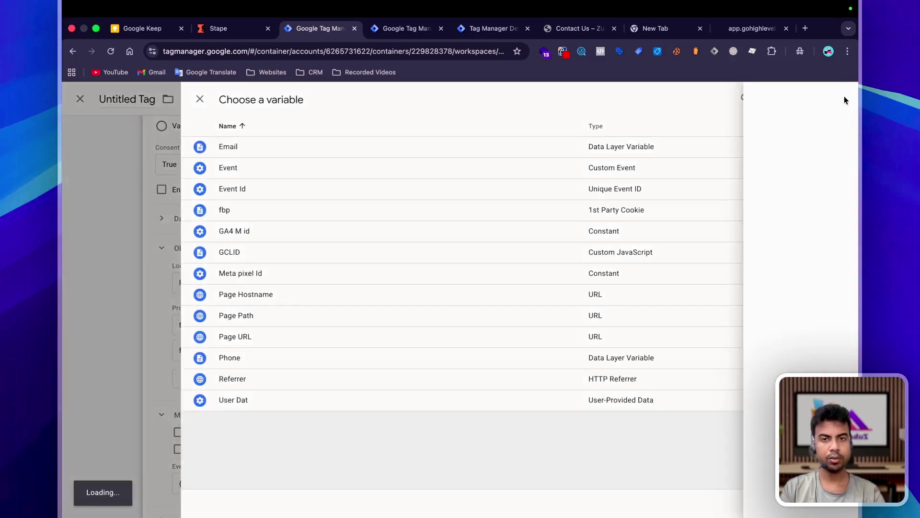
left_click(842, 97)
left_click(283, 99)
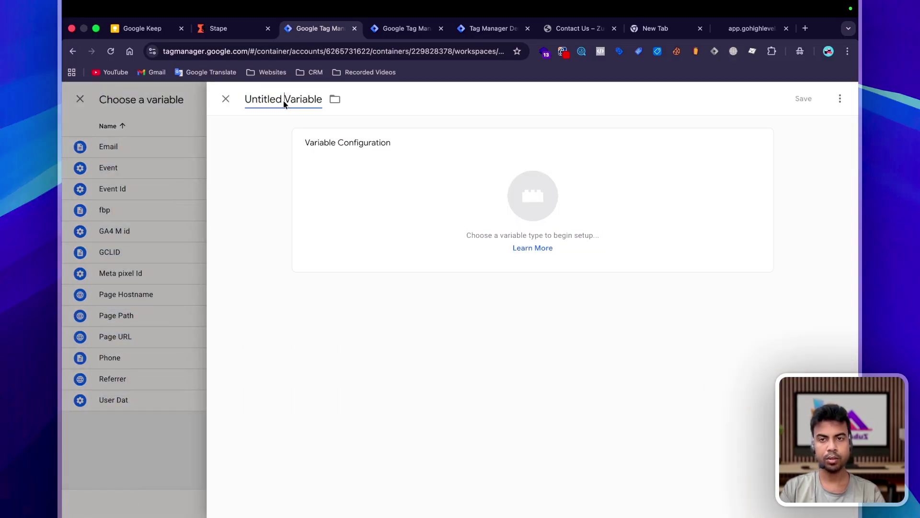
key("super+v")
key("BackSpace")
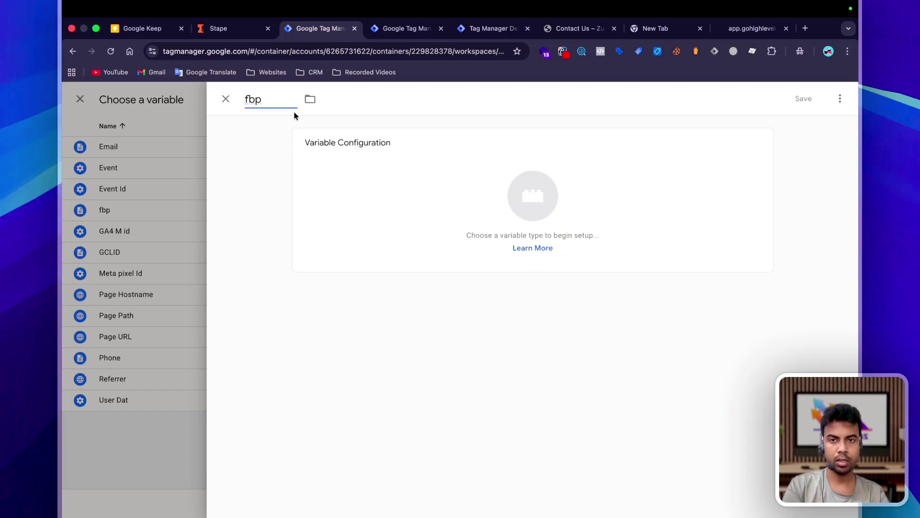
key("End")
key("BackSpace")
type("c")
Make the fbc variable a URI-decoded 1st Party Cookie with the cookie name "_fbc" and save it.
left_click(326, 153)
left_click(839, 98)
type("1")
left_click(644, 244)
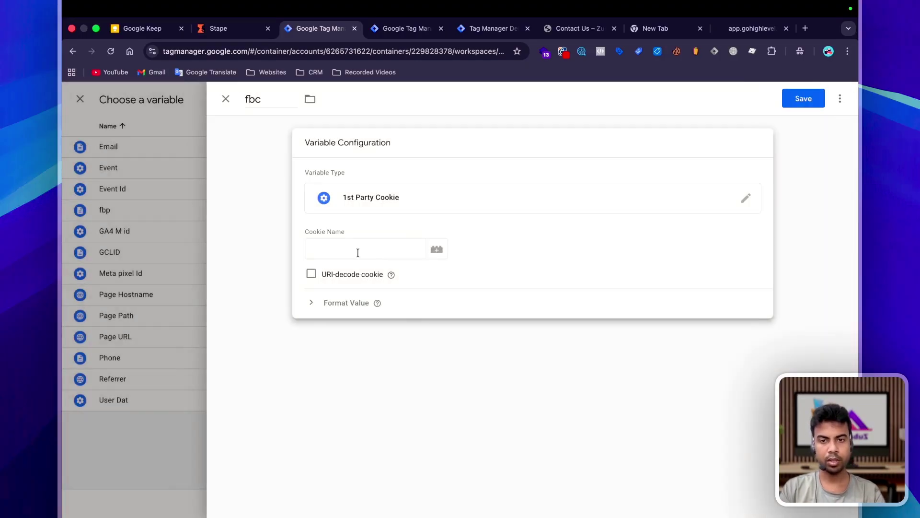
type("_fbc")
left_click(341, 272)
left_click(803, 98)
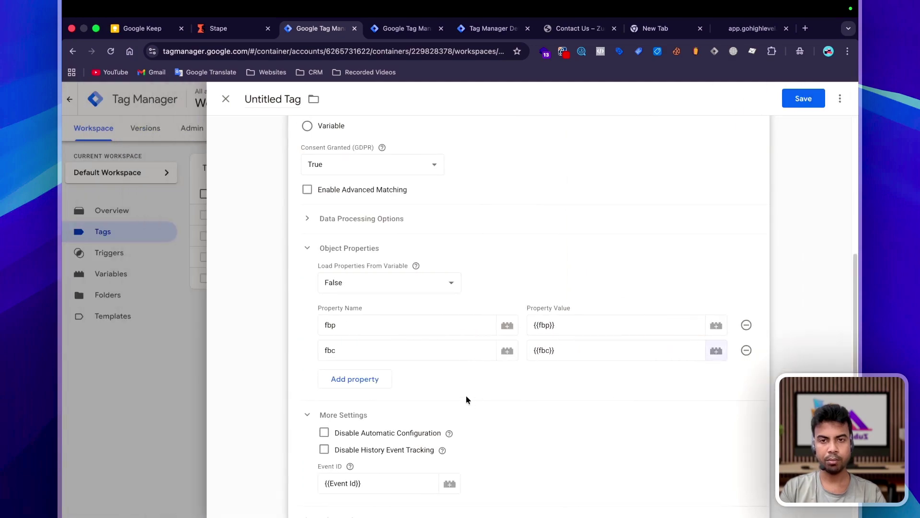
Review the Facebook Pixel tag's settings, name the tag "Meta Pixel Config" and save it.
scroll(464, 388, "up", 5)
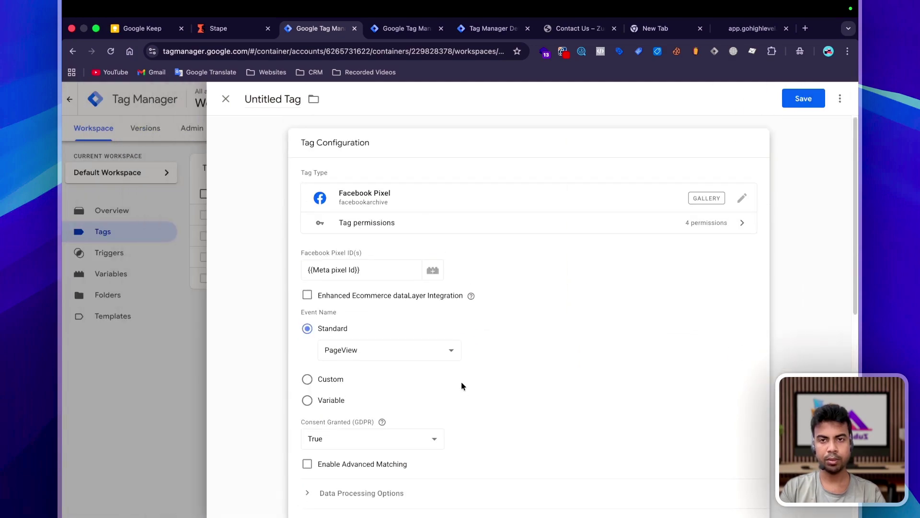
scroll(263, 106, "down", 10)
left_click(265, 101)
type("Me")
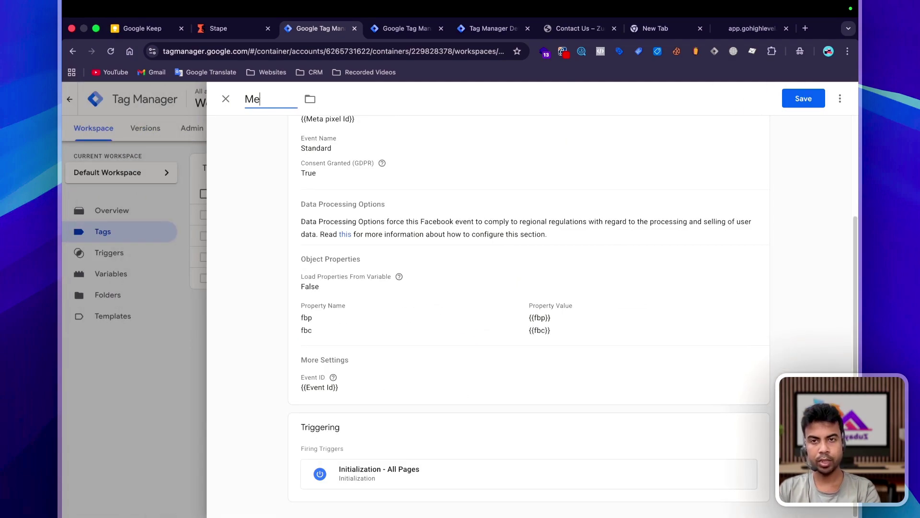
type("ta Pixel Config")
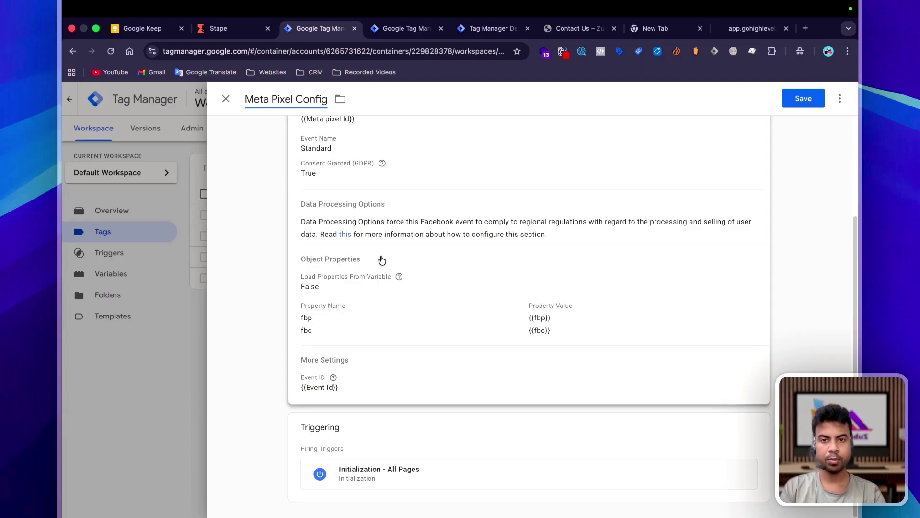
scroll(411, 297, "up", 3)
left_click(412, 297)
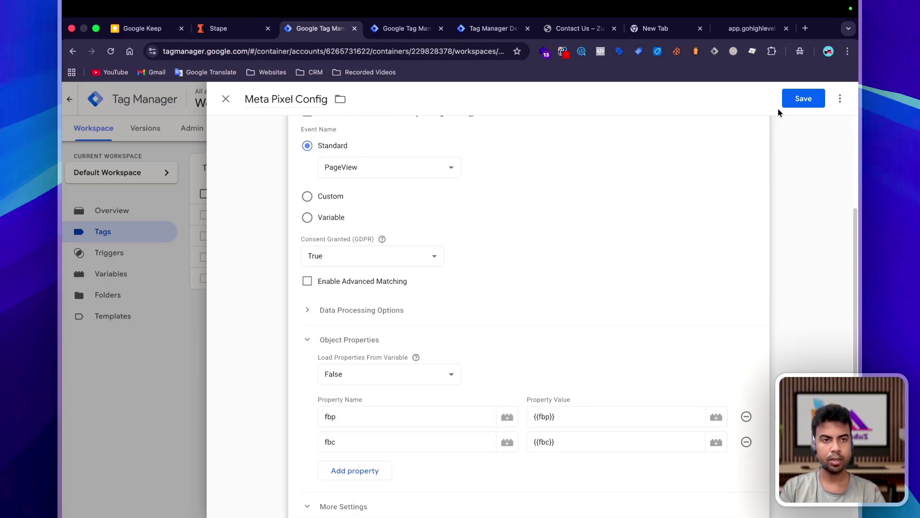
left_click(797, 99)
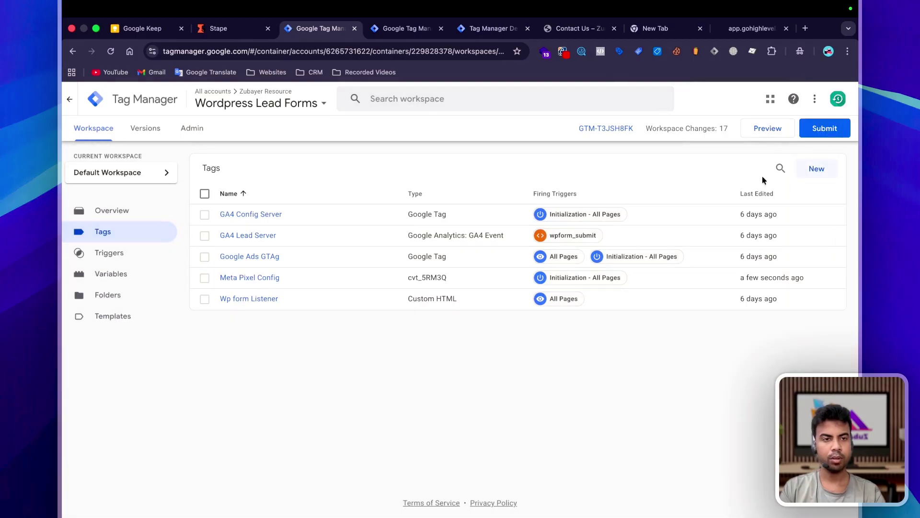
Make a copy of the Meta Pixel Config tag and rename the copy "Meta Pixel Lead".
left_click(829, 171)
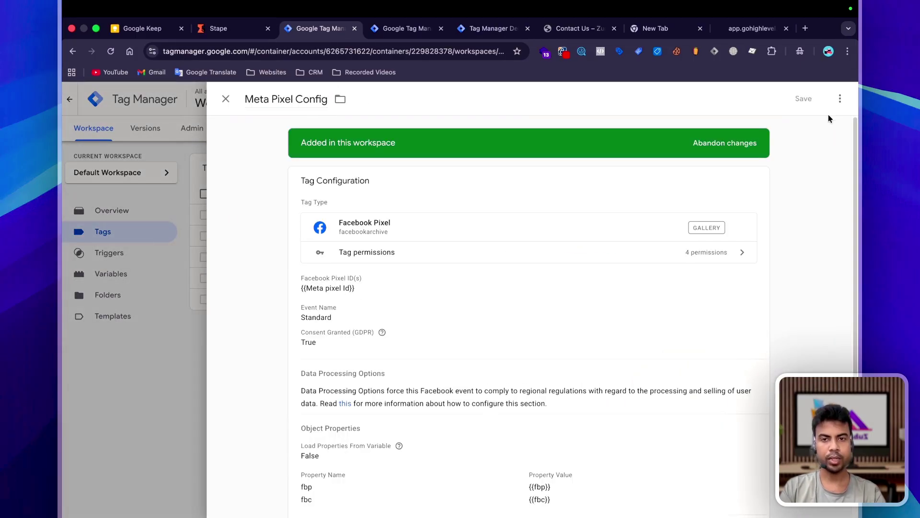
left_click(844, 100)
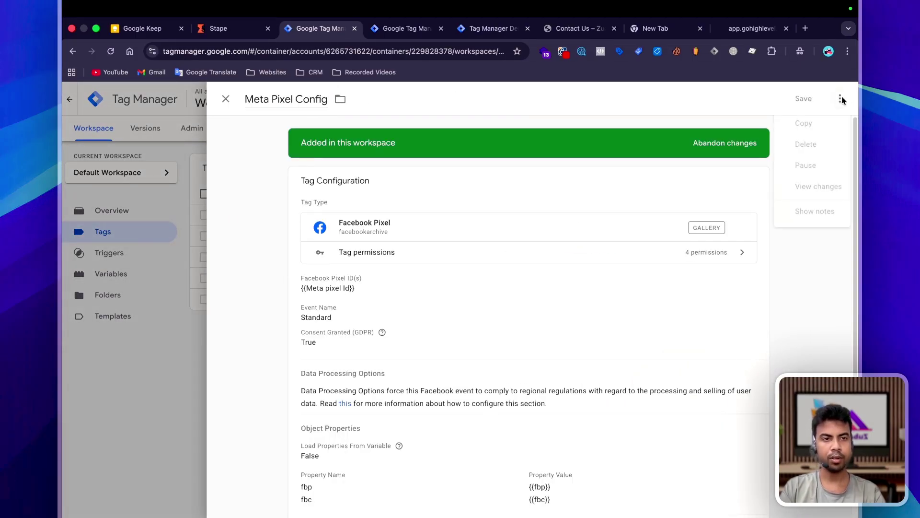
left_click(797, 123)
key("BackSpace")
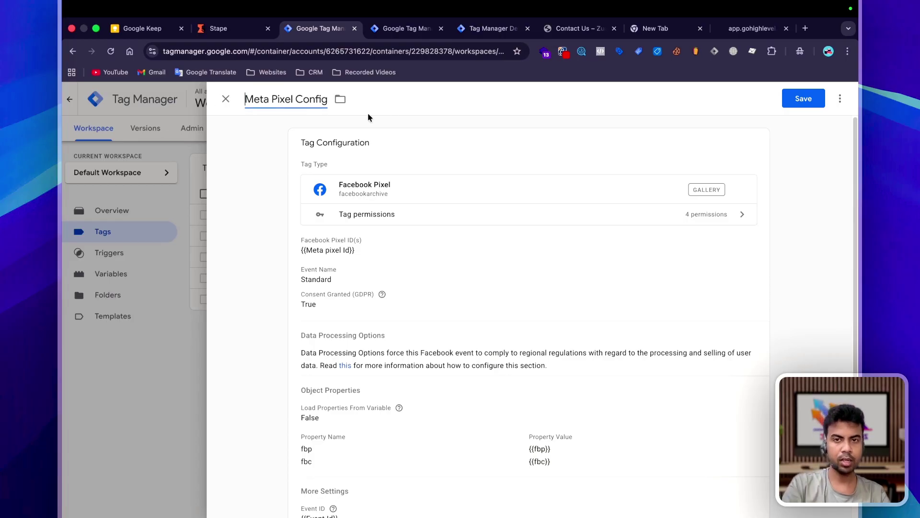
double_click(305, 99)
Change the Meta Pixel Lead tag's standard event to Lead.
left_click(491, 312)
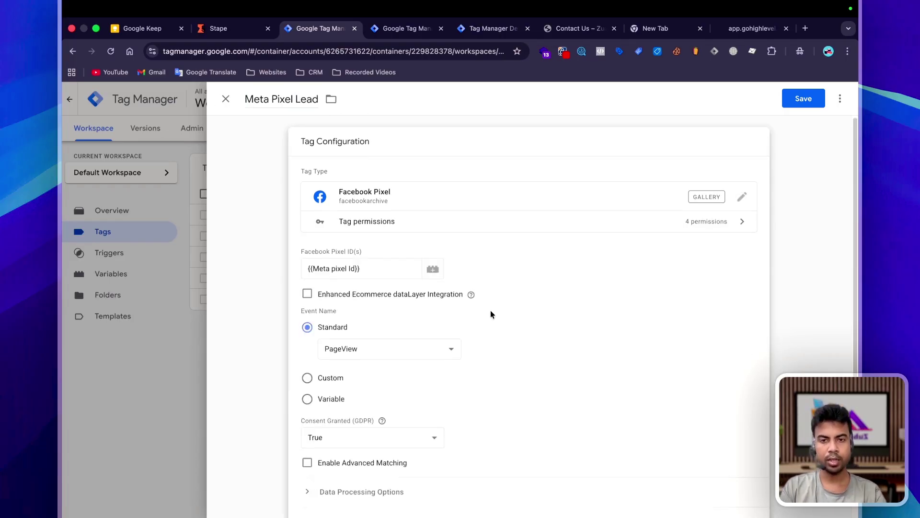
scroll(490, 312, "down", 2)
left_click(338, 273)
left_click(340, 388)
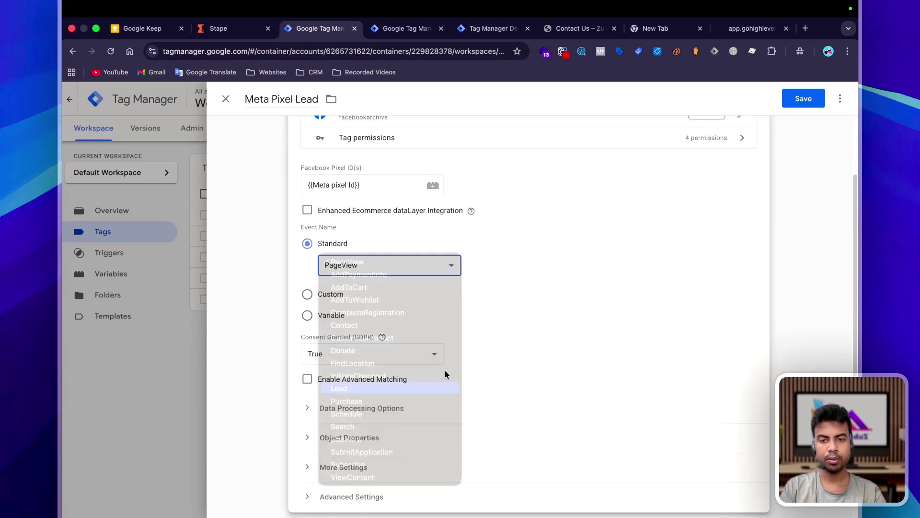
Replace the Meta Pixel Lead tag's Initialization - All Pages trigger with the wpform_submit trigger.
scroll(540, 380, "down", 3)
left_click(742, 484)
left_click(742, 484)
left_click(724, 482)
left_click(781, 208)
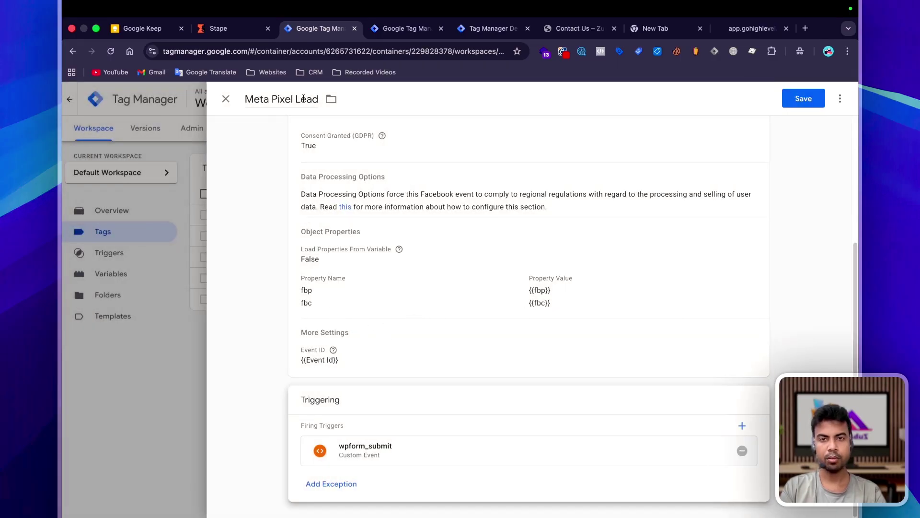
Review the Meta Pixel Lead tag's configuration with its Lead event and save the tag.
left_click(410, 345)
scroll(421, 364, "down", 1)
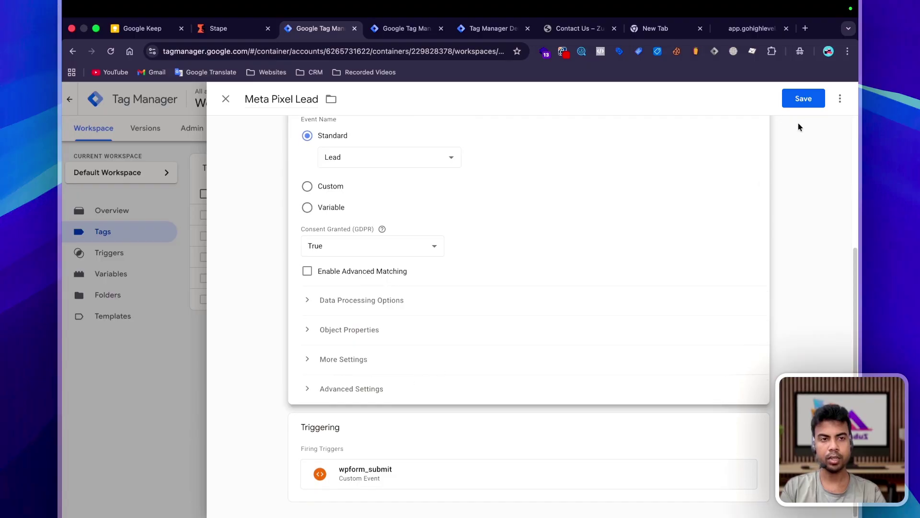
left_click(803, 98)
left_click(666, 167)
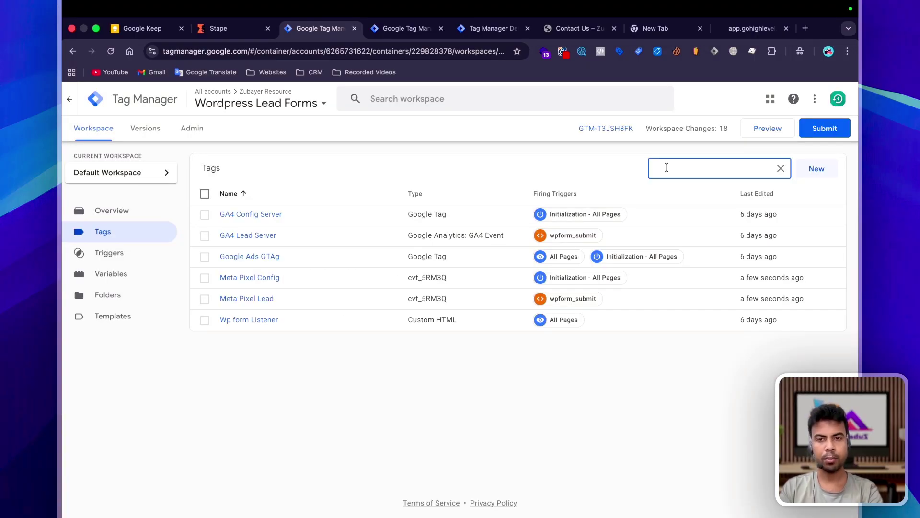
left_click(205, 235)
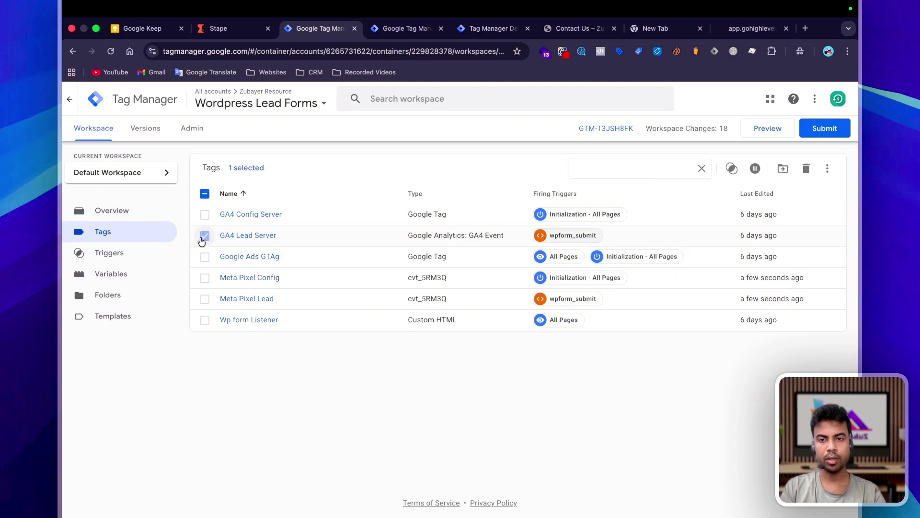
left_click(205, 216)
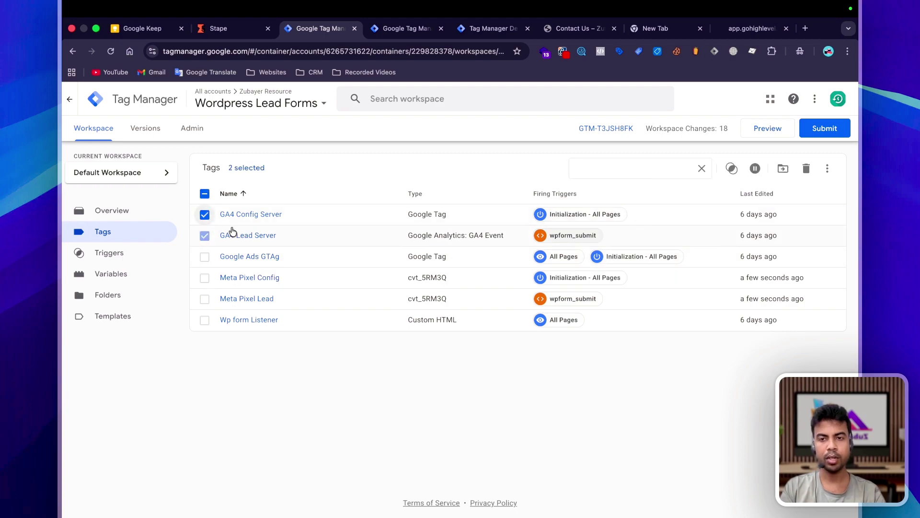
left_click(205, 215)
left_click(205, 194)
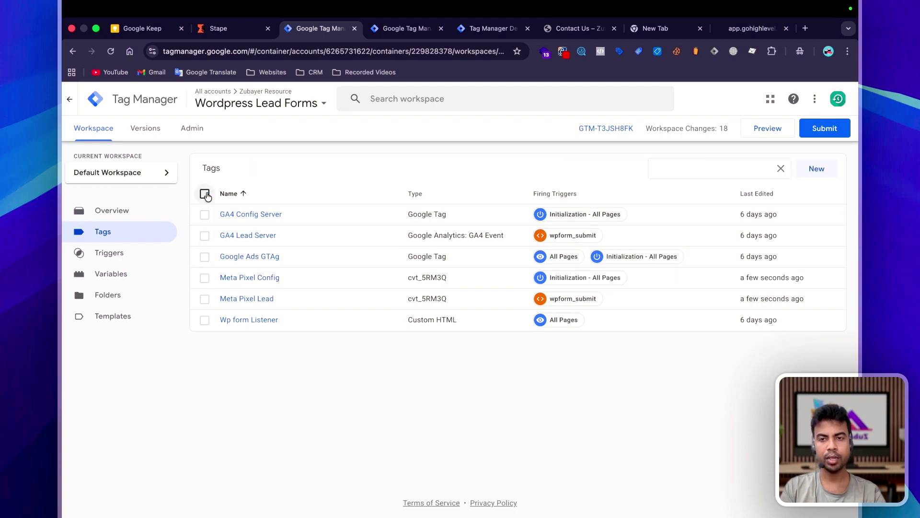
Preview the web container on the demo site's home page, removing the gc_id parameter from the website URL before connecting.
left_click(767, 128)
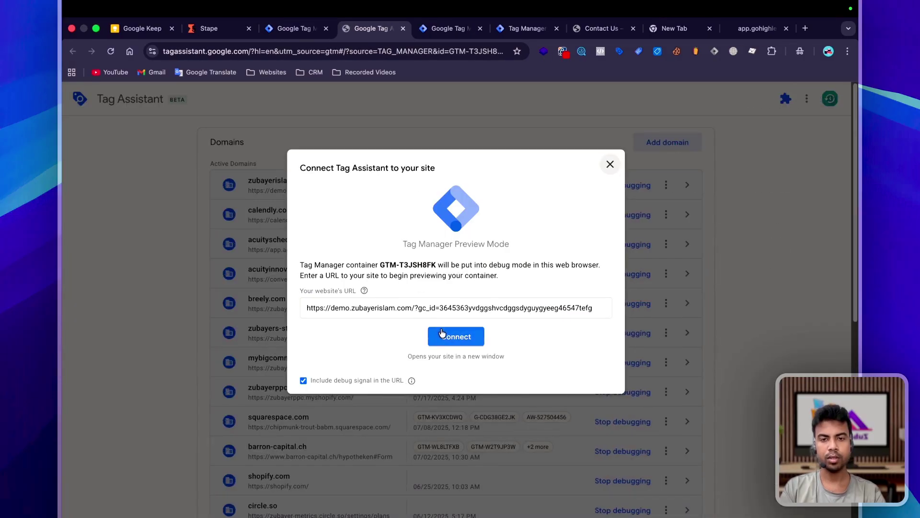
mouse_move(418, 307)
left_mouse_down()
mouse_move(612, 308)
mouse_move(417, 310)
left_mouse_up()
key("BackSpace")
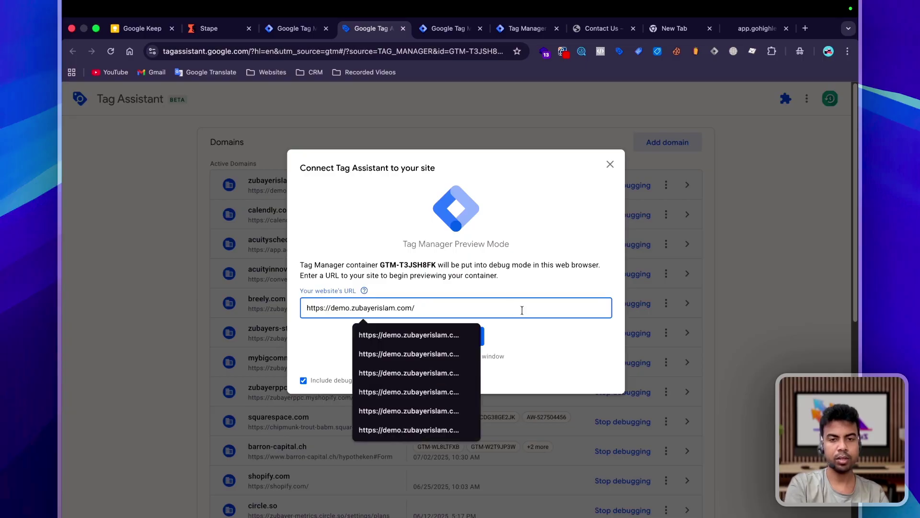
left_click(466, 338)
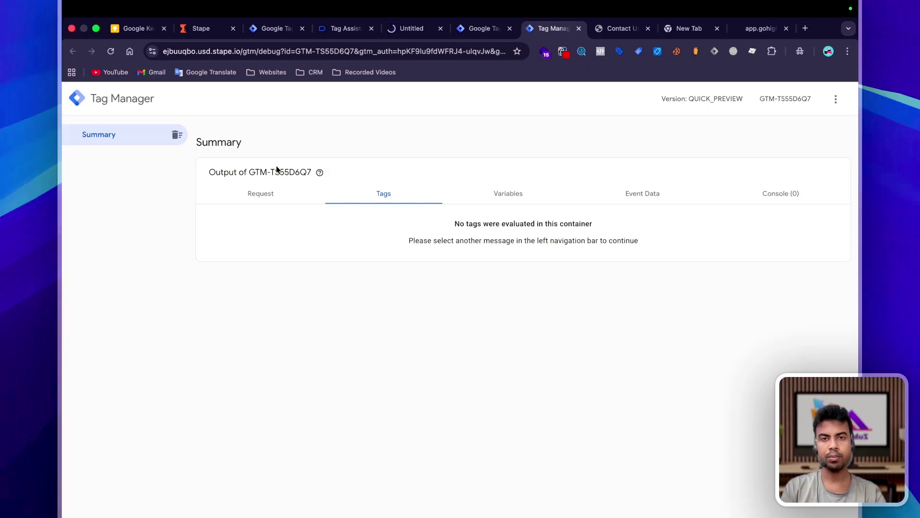
left_click(412, 28)
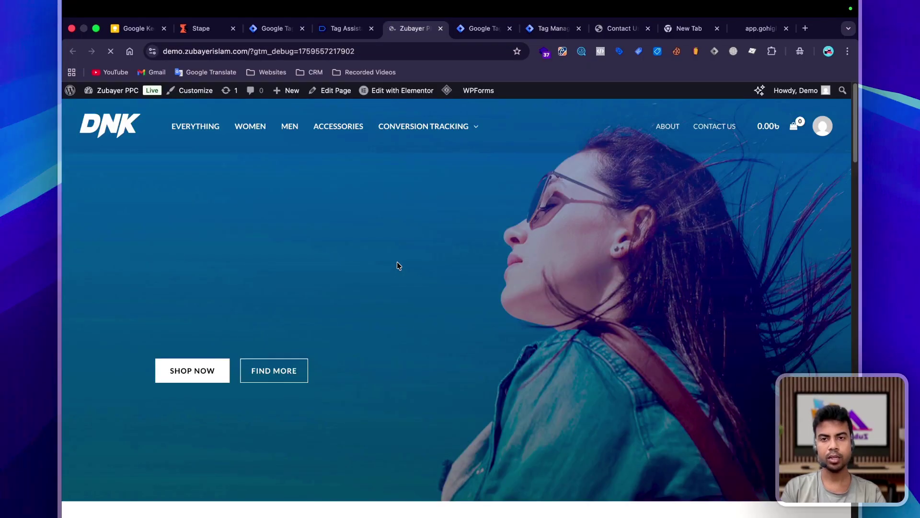
scroll(398, 265, "down", 15)
scroll(412, 326, "down", 6)
scroll(442, 309, "up", 4)
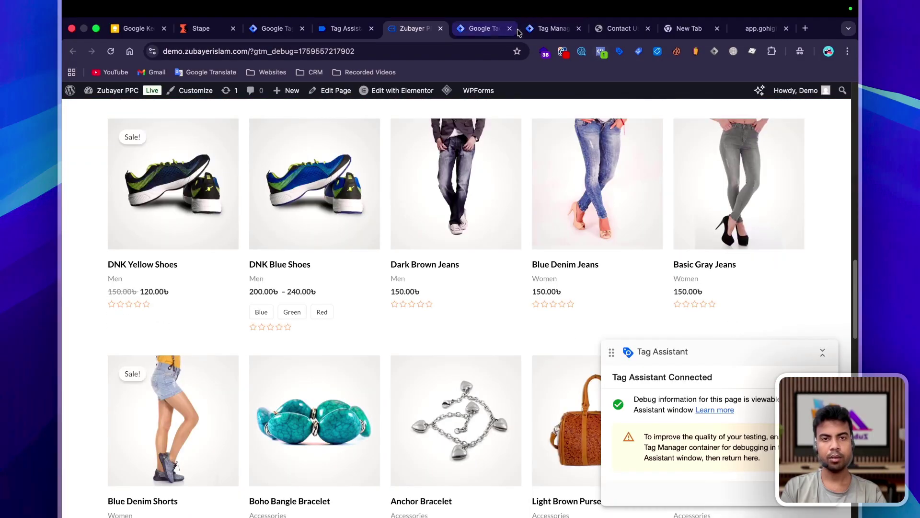
Examine the event data of the page_view event in the server container's preview.
left_click(554, 28)
left_click(103, 184)
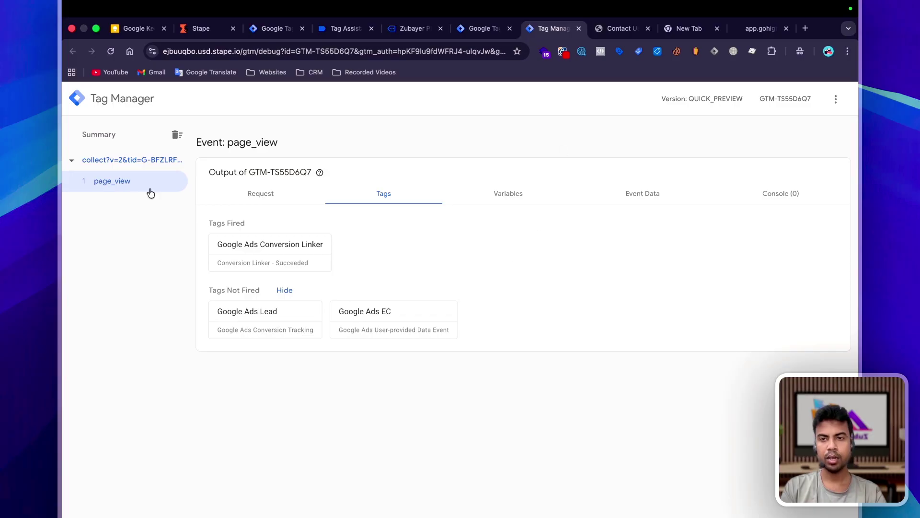
left_click(642, 194)
scroll(379, 372, "down", 6)
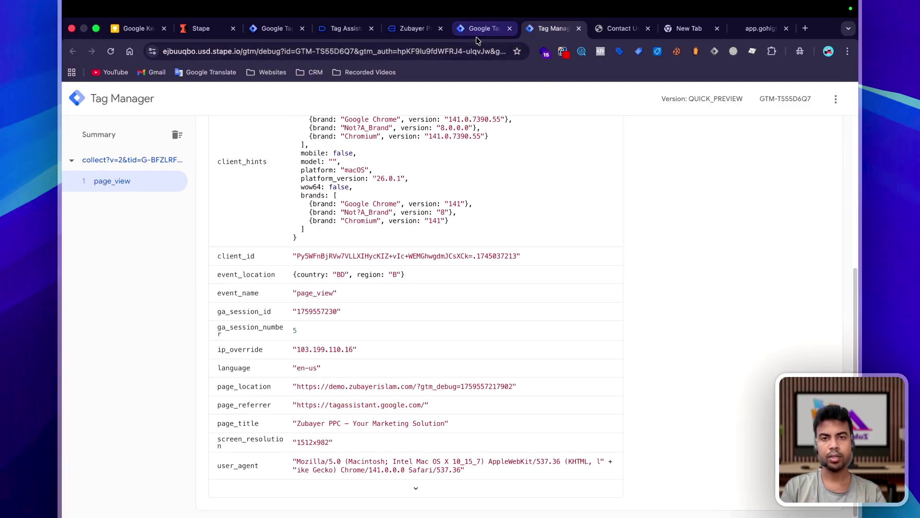
Inspect the PageView event and its event ID on the demo site with Meta Pixel Helper.
left_click(406, 30)
scroll(540, 320, "down", 5)
scroll(555, 318, "up", 15)
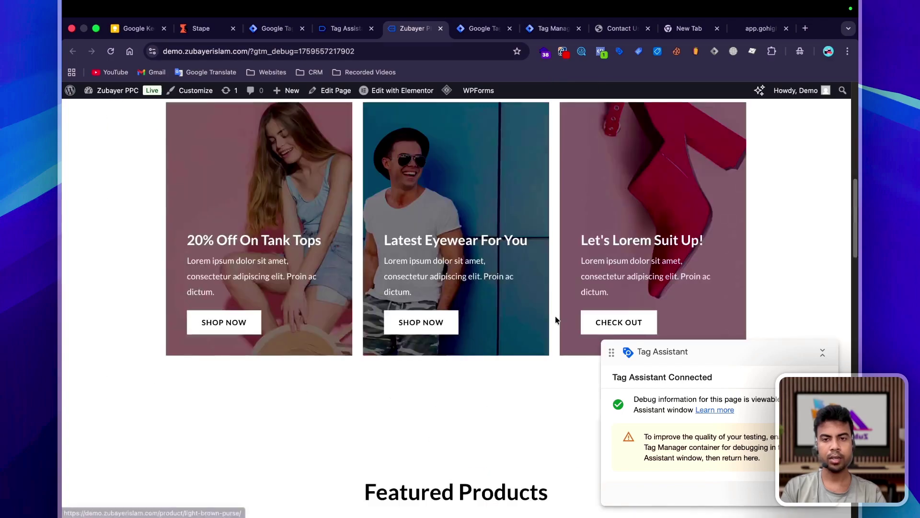
left_click(601, 51)
left_click(422, 159)
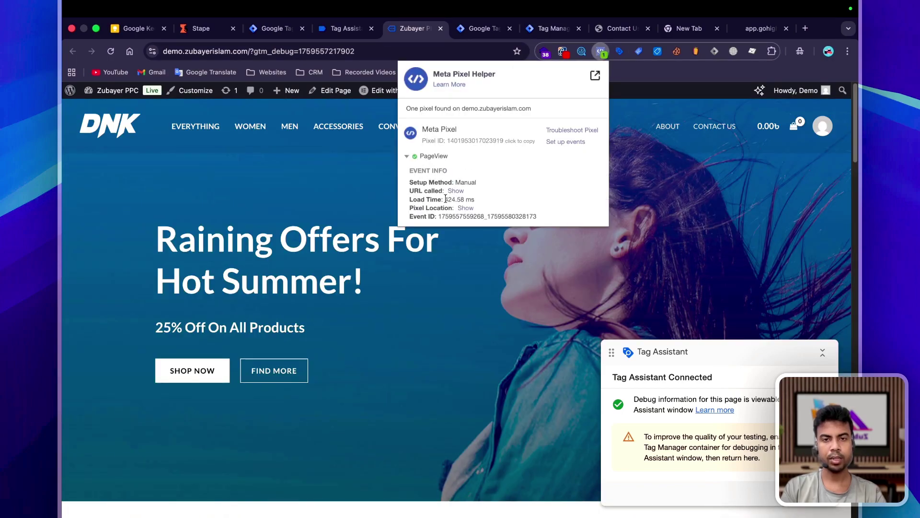
left_click(364, 171)
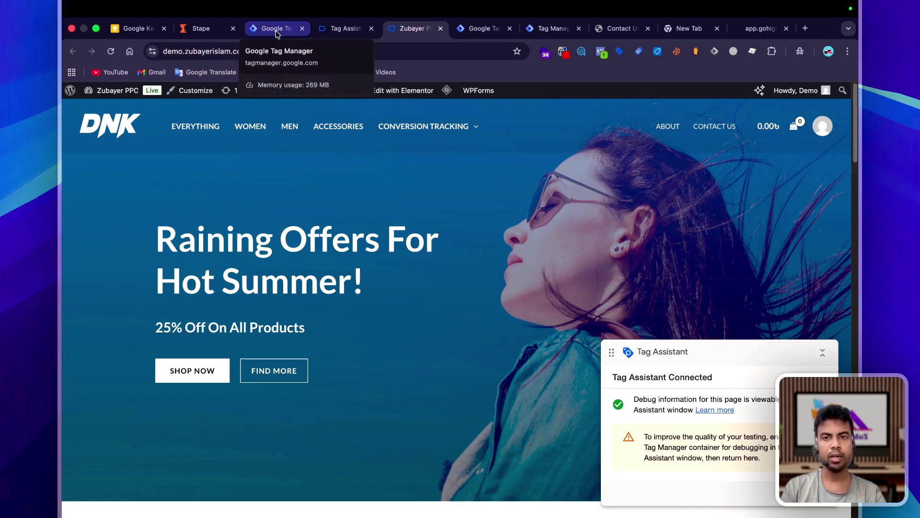
Add two configuration parameters named fbp and fbc to the GA4 Config Server tag in the web container.
left_click(276, 31)
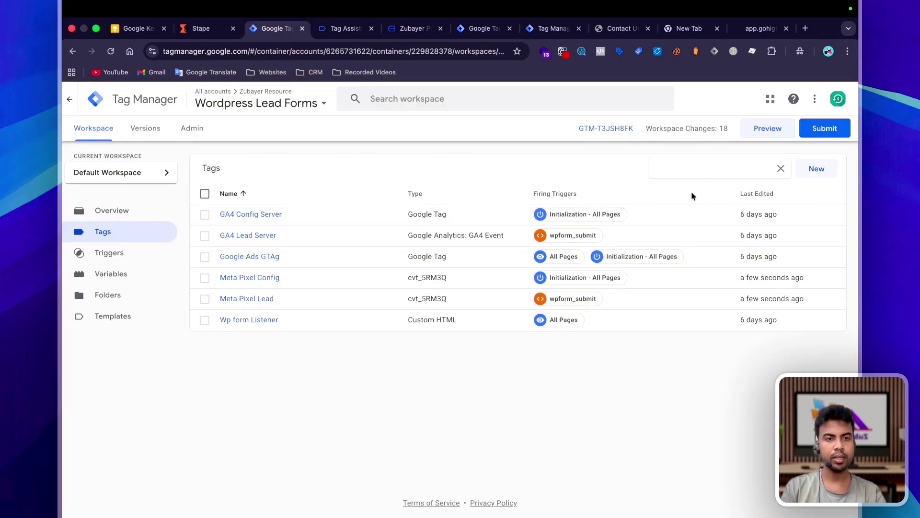
left_click(726, 175)
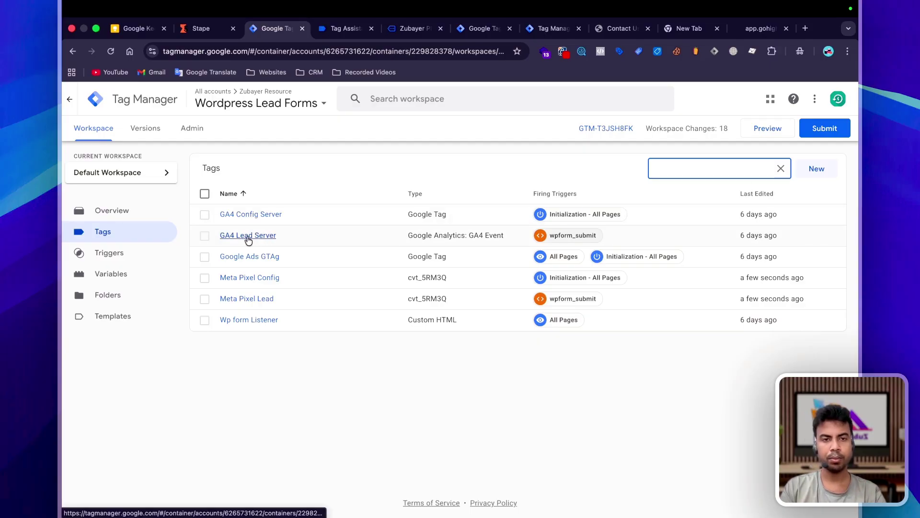
left_click(288, 211)
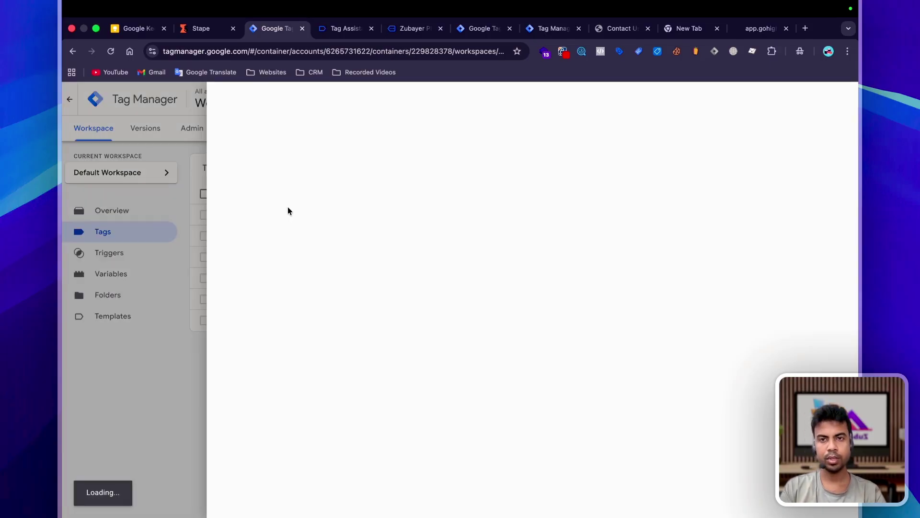
left_click(440, 275)
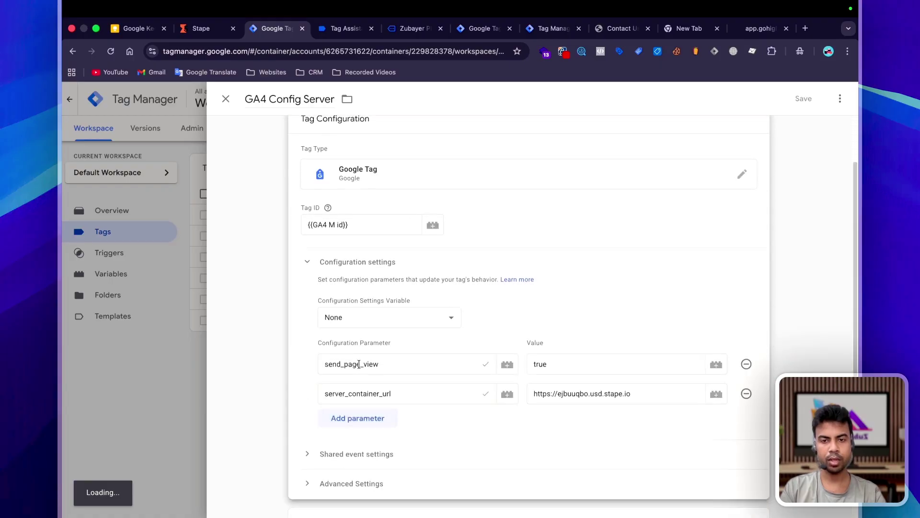
scroll(359, 364, "down", 2)
left_click(354, 329)
type("fbp")
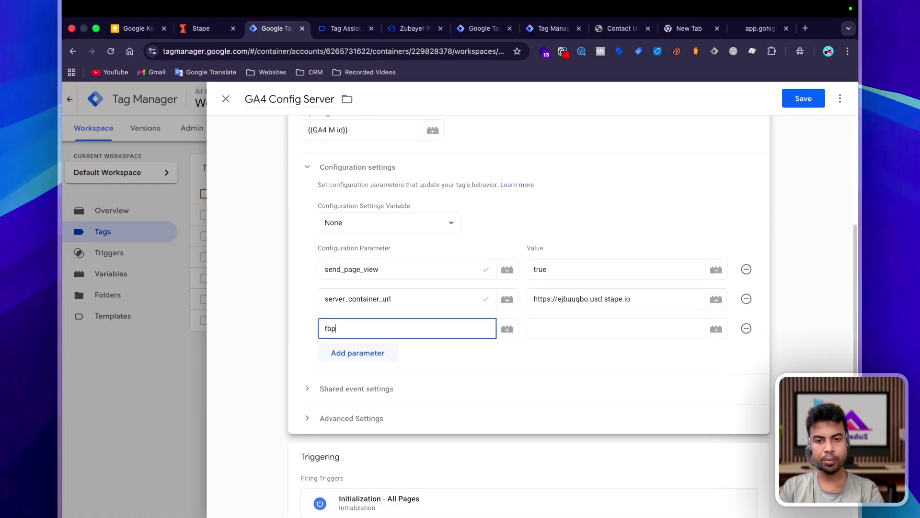
left_click(351, 353)
type("fbc")
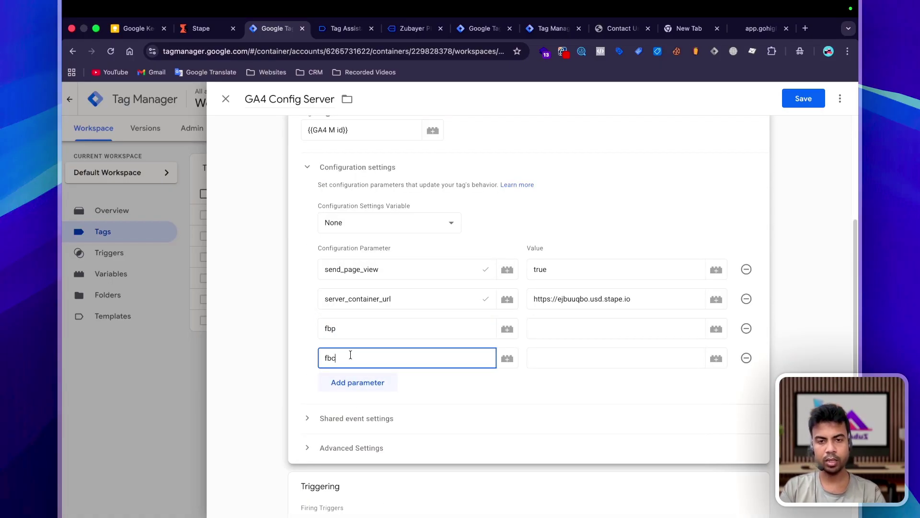
Set the fbp parameter's value to the {{fbp}} variable and the fbc parameter's value to {{fbc}}.
left_click(716, 329)
left_click(842, 98)
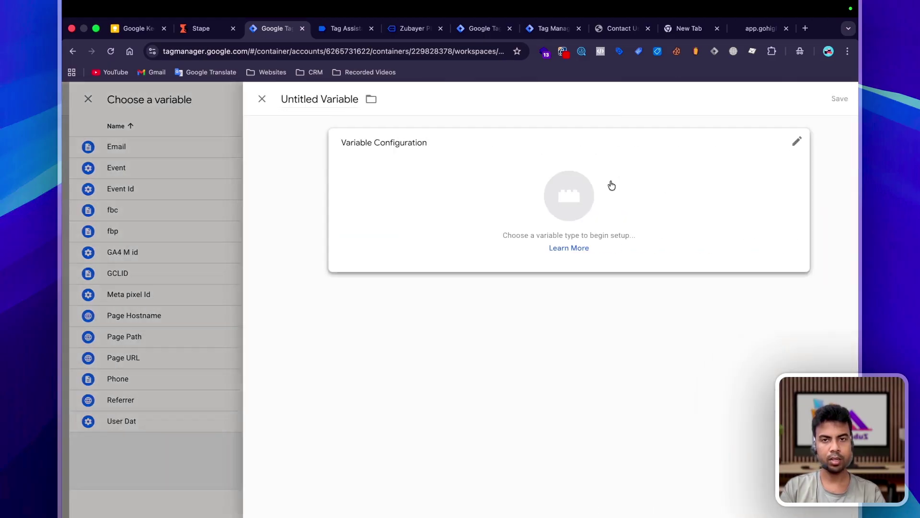
left_click(260, 98)
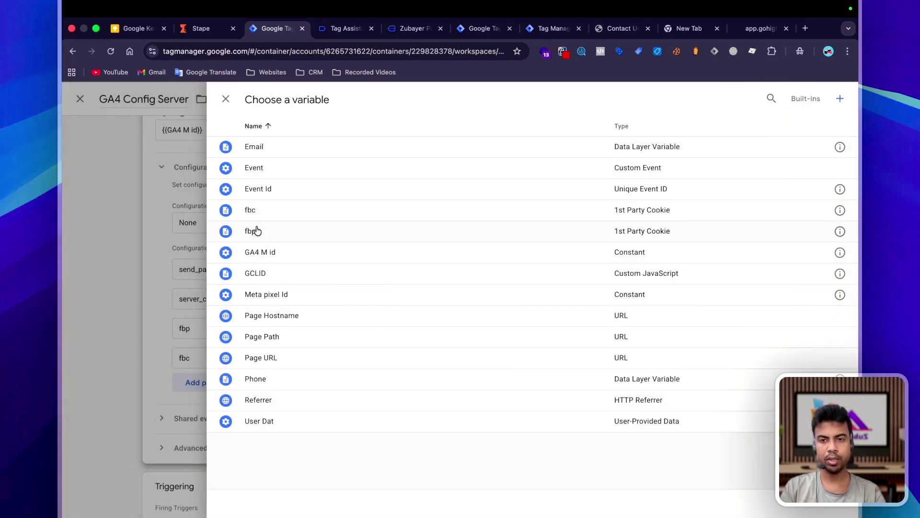
left_click(254, 232)
left_click(646, 355)
type("{{fbc")
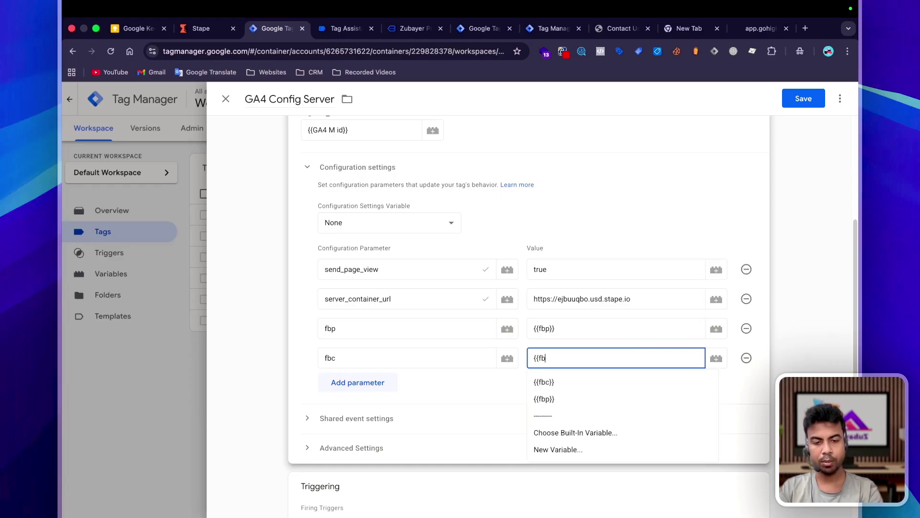
left_click(552, 383)
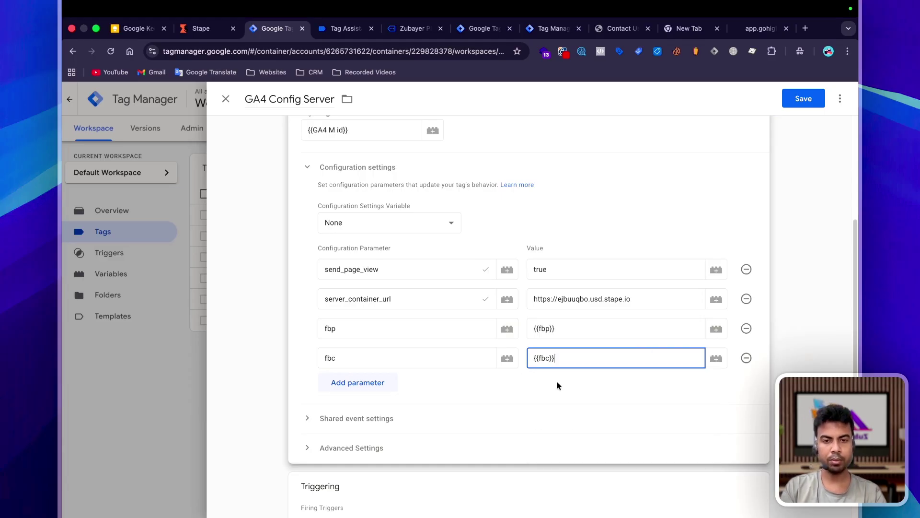
Add an event_id configuration parameter with the value {{Event Id}} to the GA4 Config Server tag and save it.
scroll(431, 364, "down", 1)
left_click(345, 352)
type("ev")
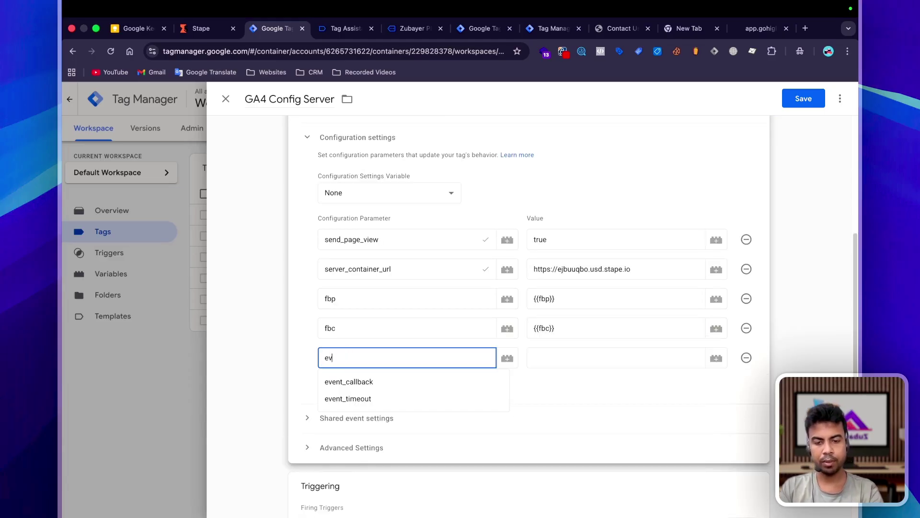
type("ent_id")
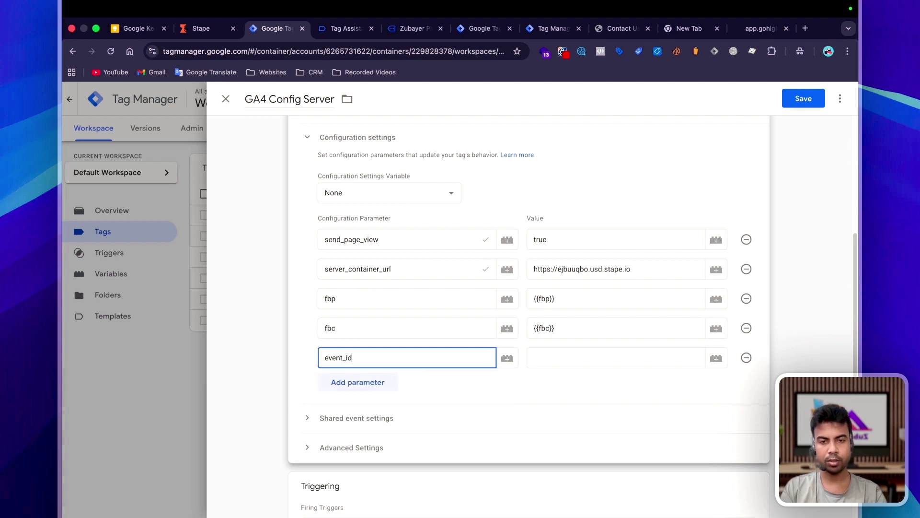
left_click(575, 369)
type("{{Eve")
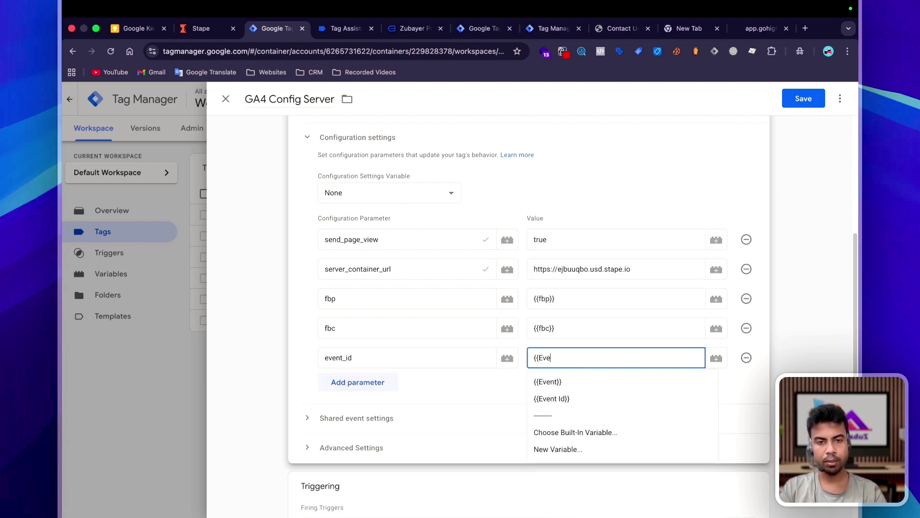
left_click(578, 399)
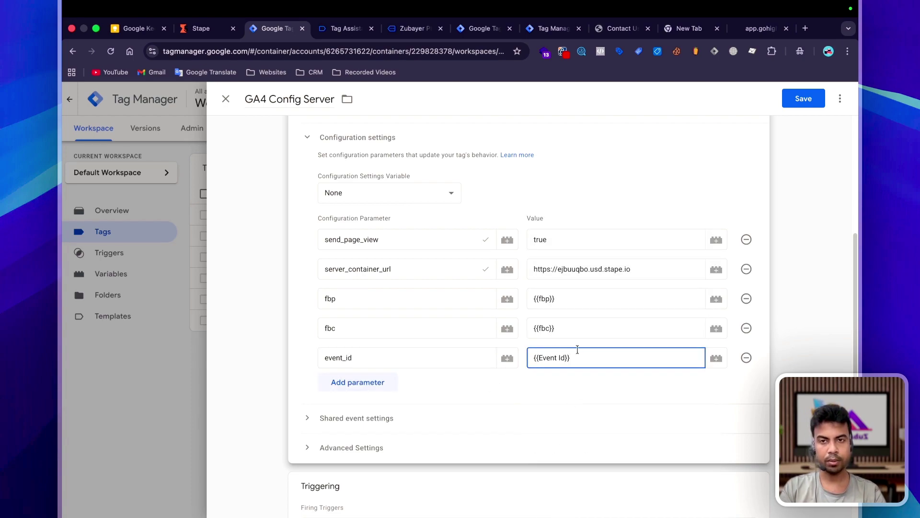
scroll(469, 360, "up", 2)
key("super+s")
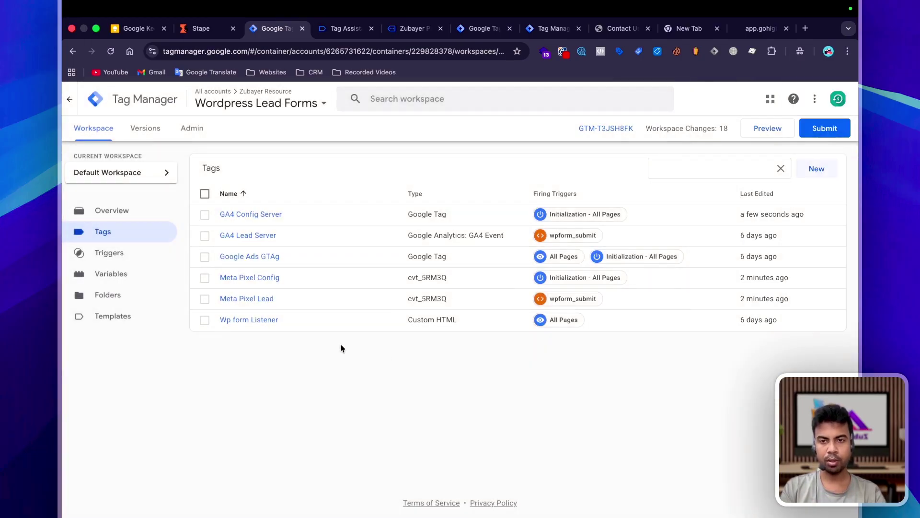
Add three event parameters named fbp, fbc and event_id to the GA4 Lead Server tag.
left_click(239, 235)
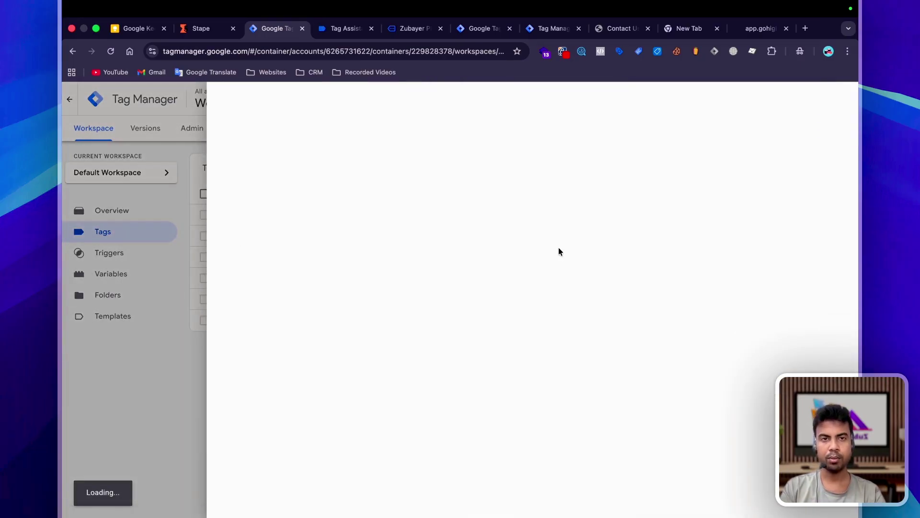
left_click(568, 249)
left_click(368, 328)
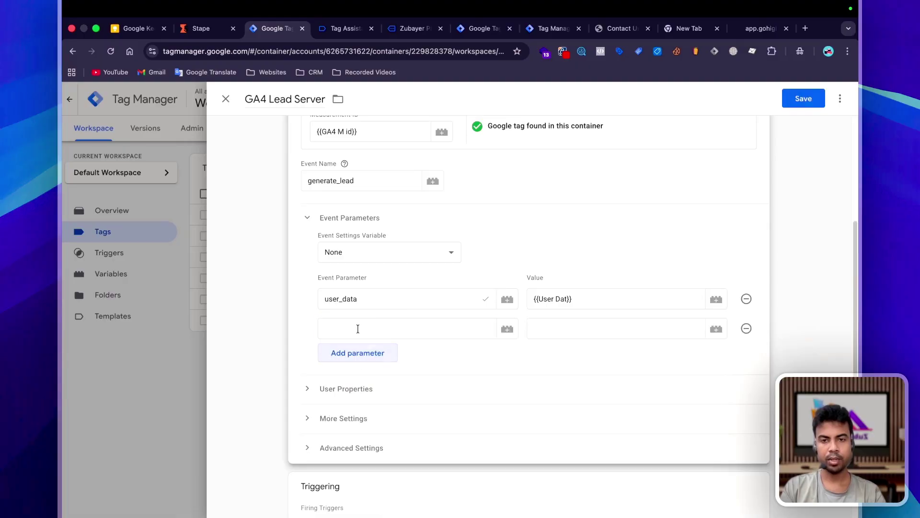
left_click(345, 354)
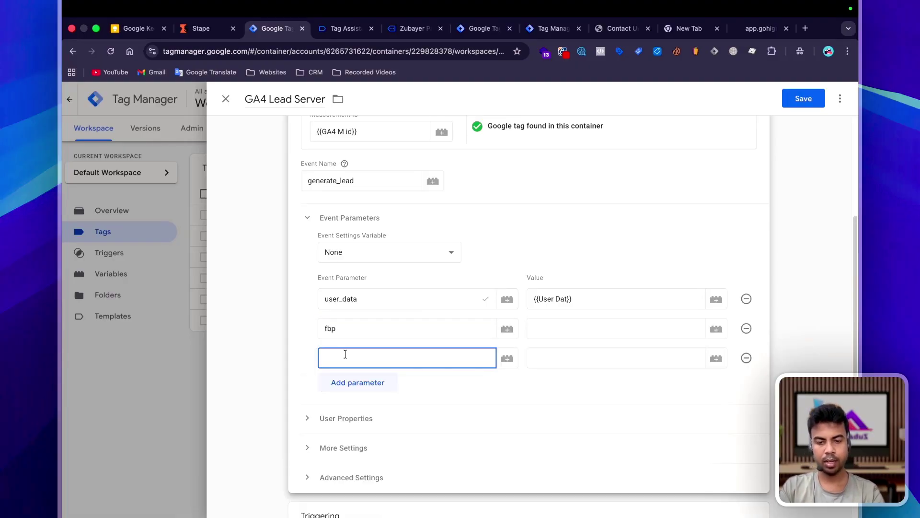
left_click(345, 381)
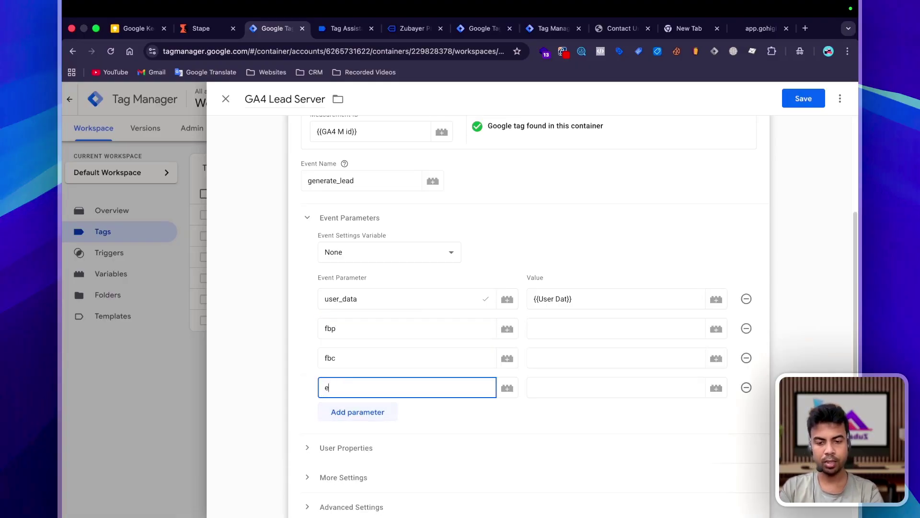
Set the fbp, fbc and event_id parameters' values to {{fbp}}, {{fbc}} and {{Event Id}} respectively.
left_click(529, 331)
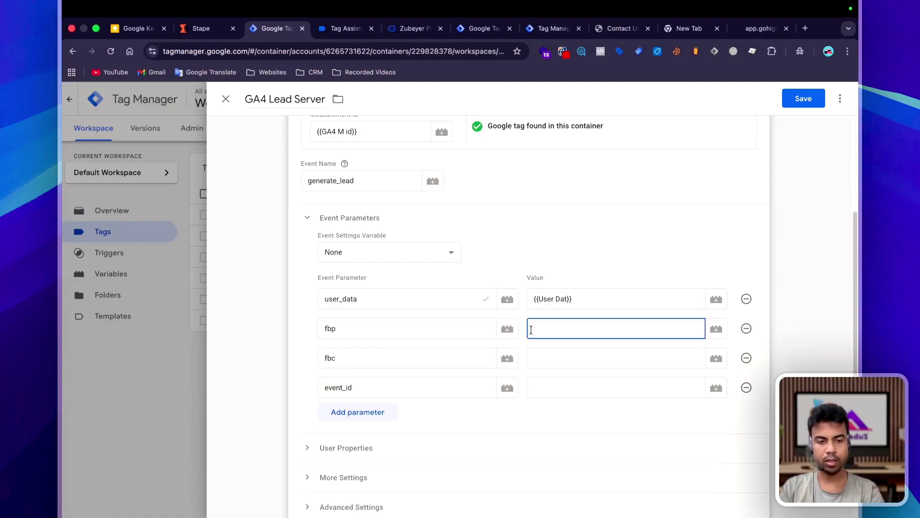
type("{{fbp")
left_click(565, 358)
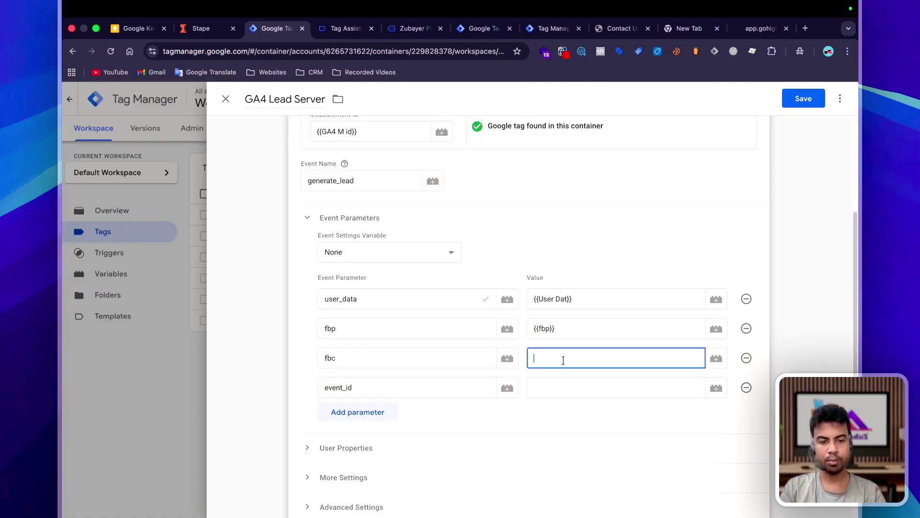
type("{{fbc")
left_click(559, 383)
type("{{Event")
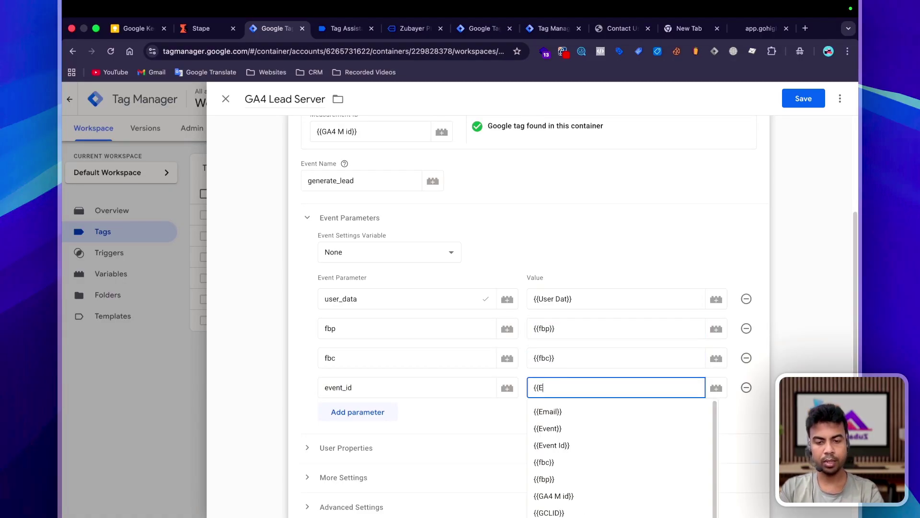
left_click(551, 427)
scroll(382, 372, "down", 2)
scroll(379, 288, "up", 2)
Review the user_data parameter and its {{User Dat}} value, and save the GA4 Lead Server tag.
left_click(384, 278)
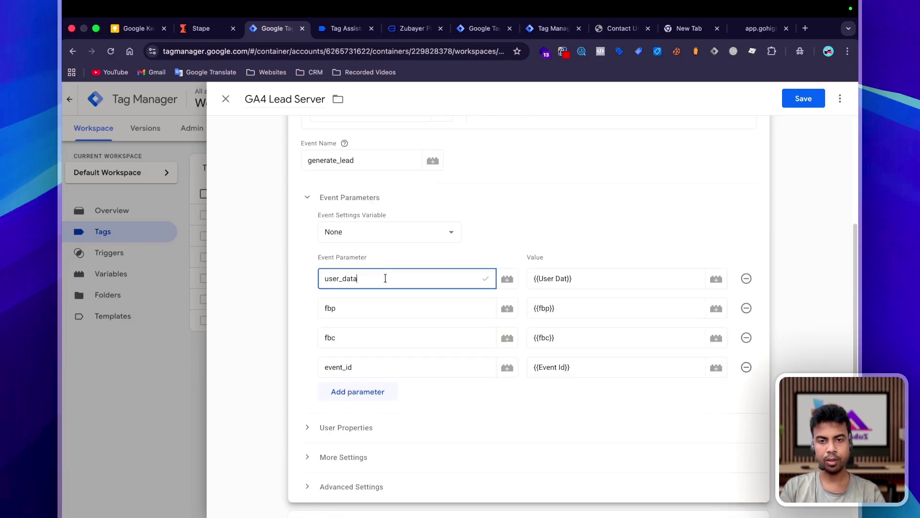
left_click(579, 279)
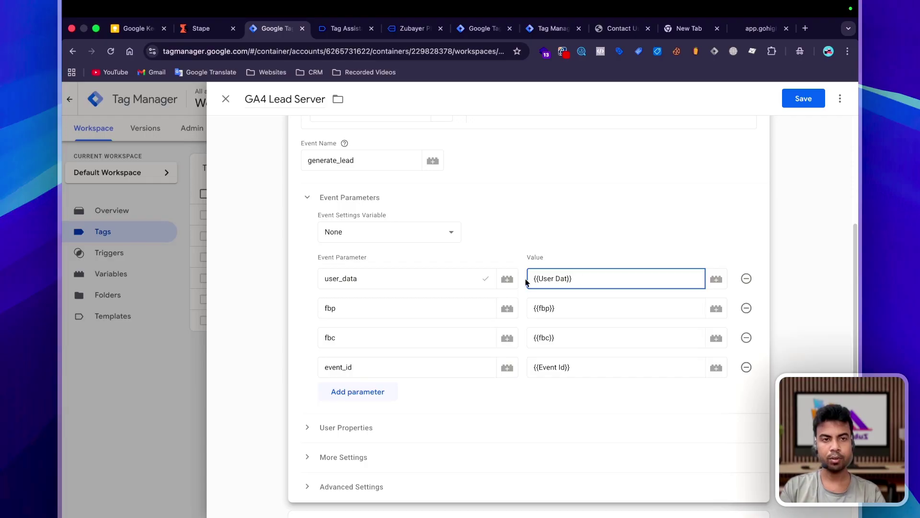
left_click(404, 278)
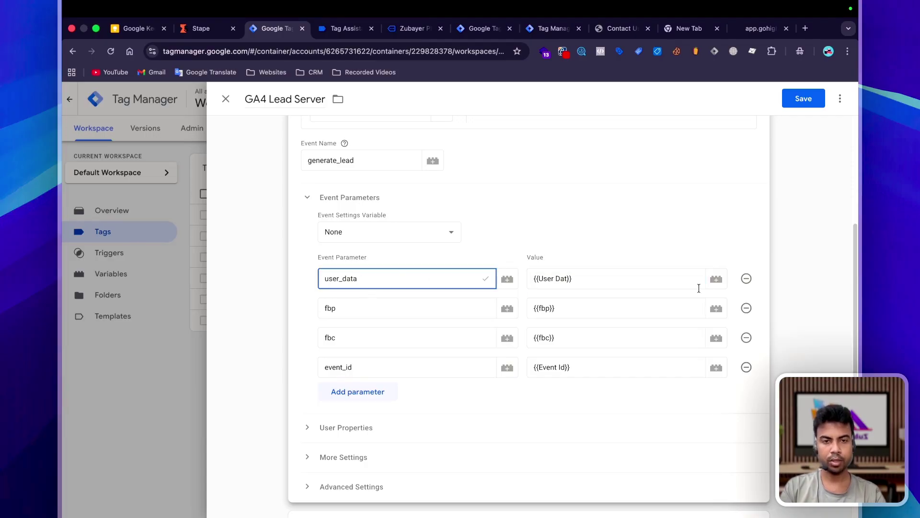
left_click(567, 306)
left_click(583, 274)
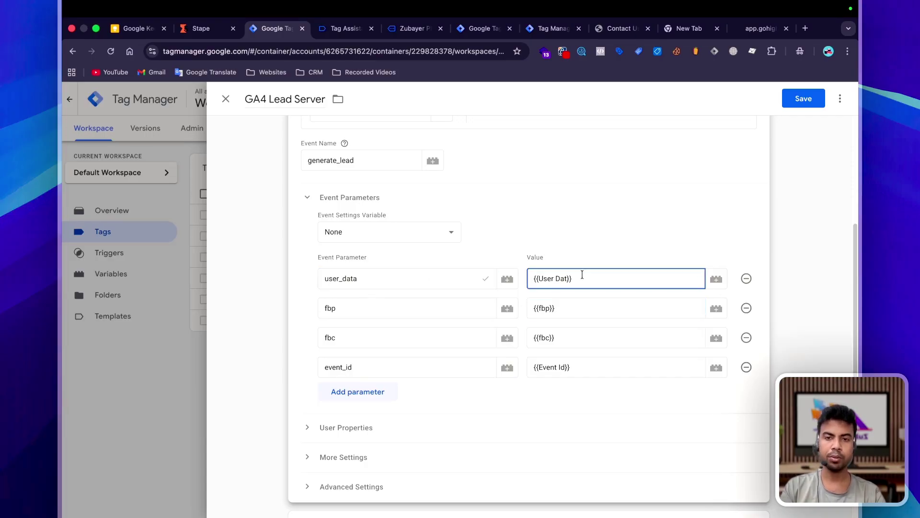
left_click(803, 98)
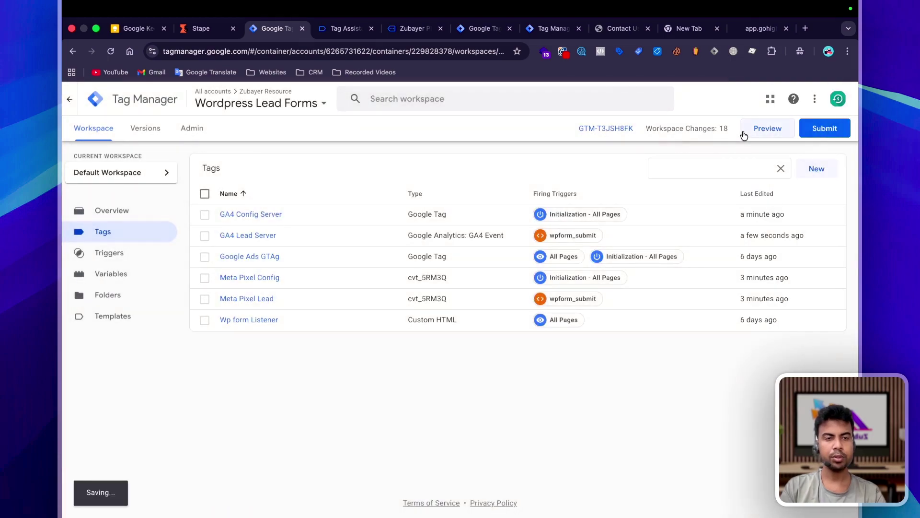
Inspect the newest page_view event's data in the server container preview, checking the event_id and fbp entries.
key("ctrl+Tab")
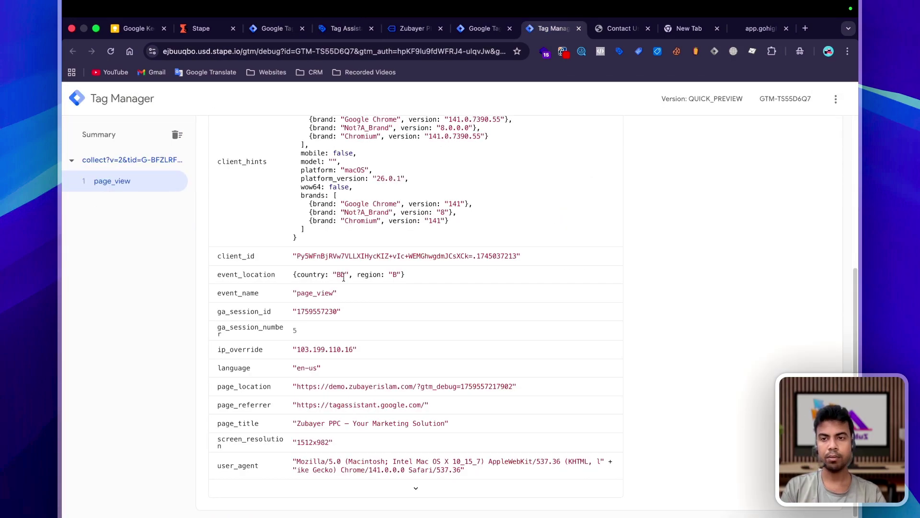
scroll(344, 277, "up", 5)
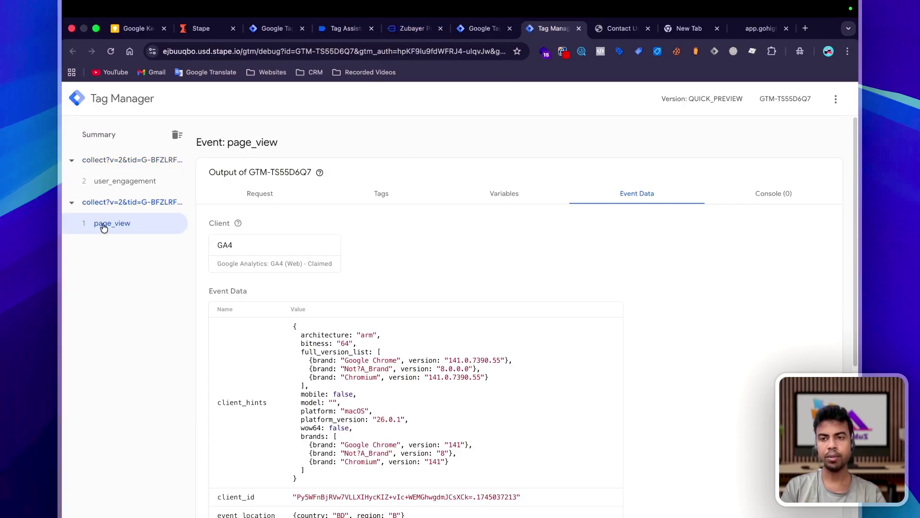
left_click(110, 187)
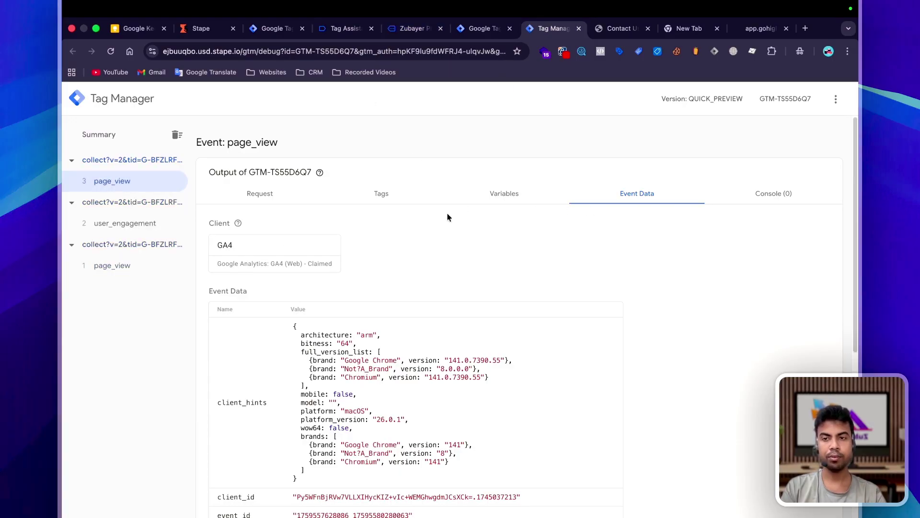
scroll(472, 393, "down", 6)
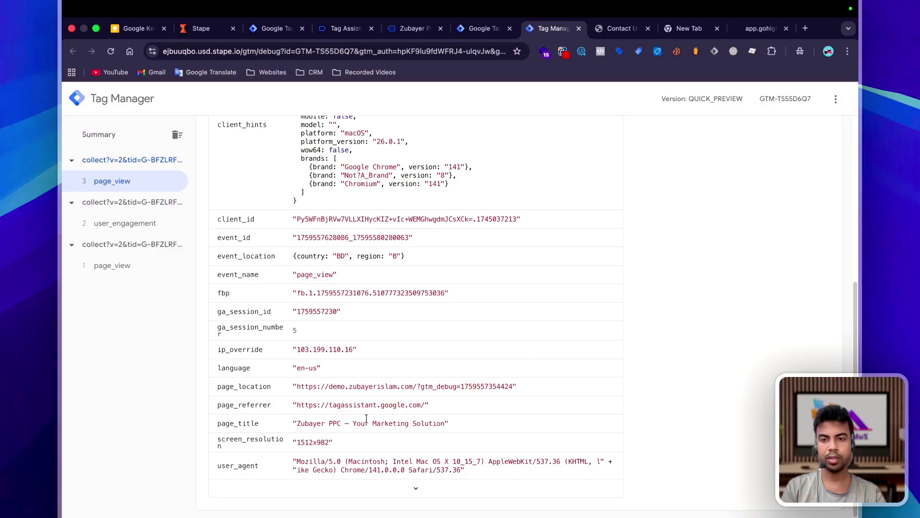
left_click_drag(293, 293, 459, 292)
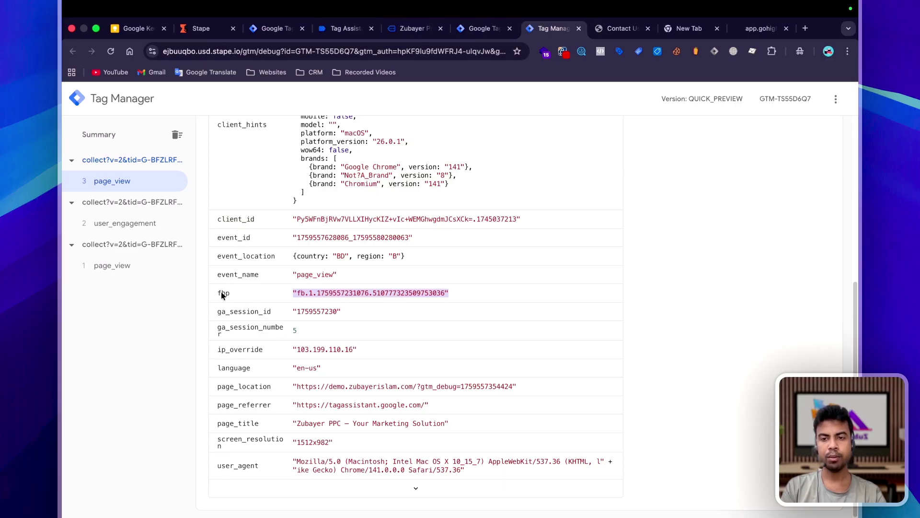
Start a new user-defined variable named fbp in the Wordpress Lead Forms Server container.
left_click(479, 29)
left_click(115, 316)
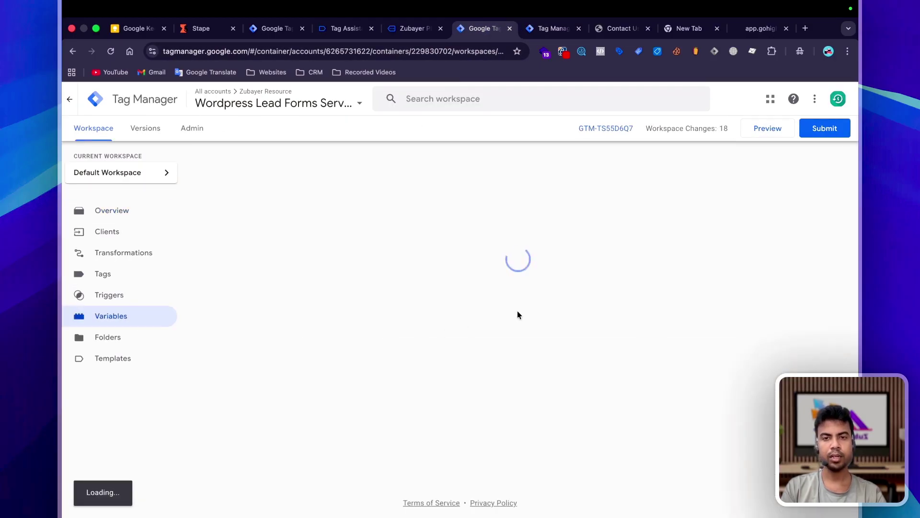
scroll(493, 328, "down", 2)
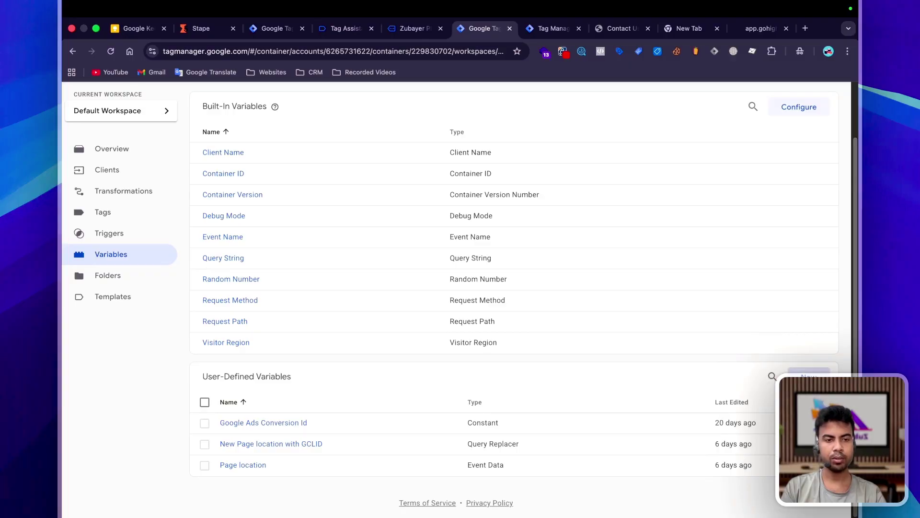
left_click(809, 374)
left_click(284, 108)
type("fbp")
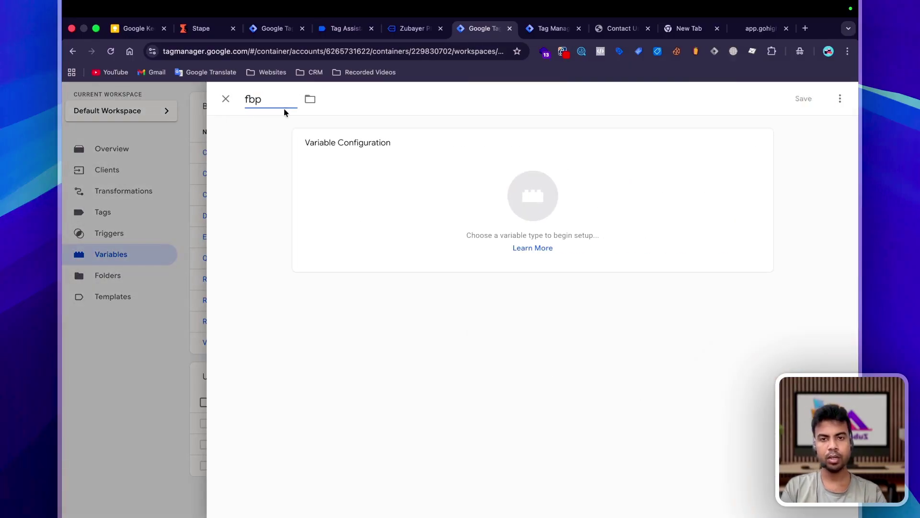
Make the fbp variable an Event Data variable with the key path fbp and save it.
left_click(533, 197)
left_click(843, 100)
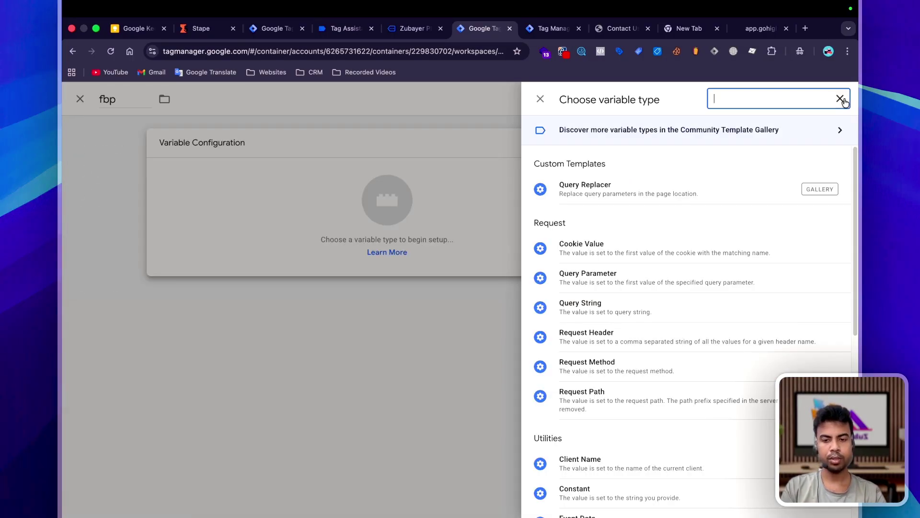
type("ev")
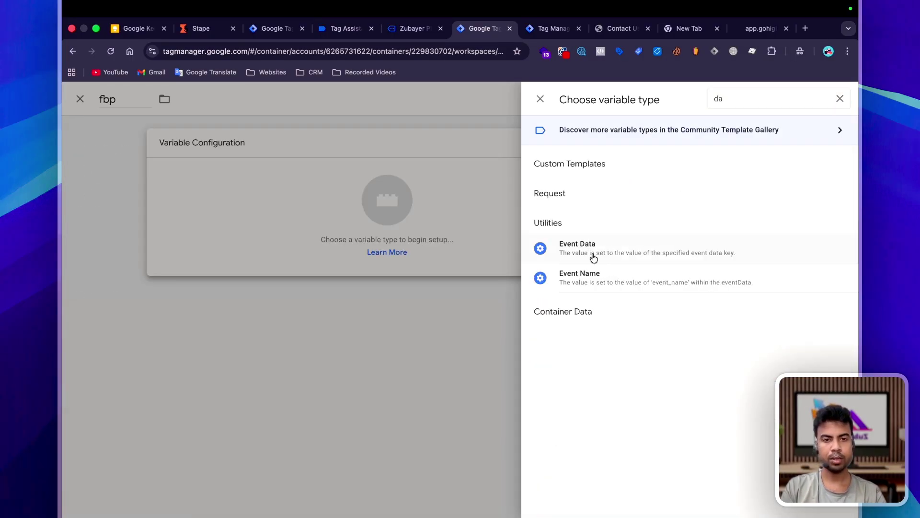
left_click(559, 254)
left_click(353, 259)
key("ctrl+Tab")
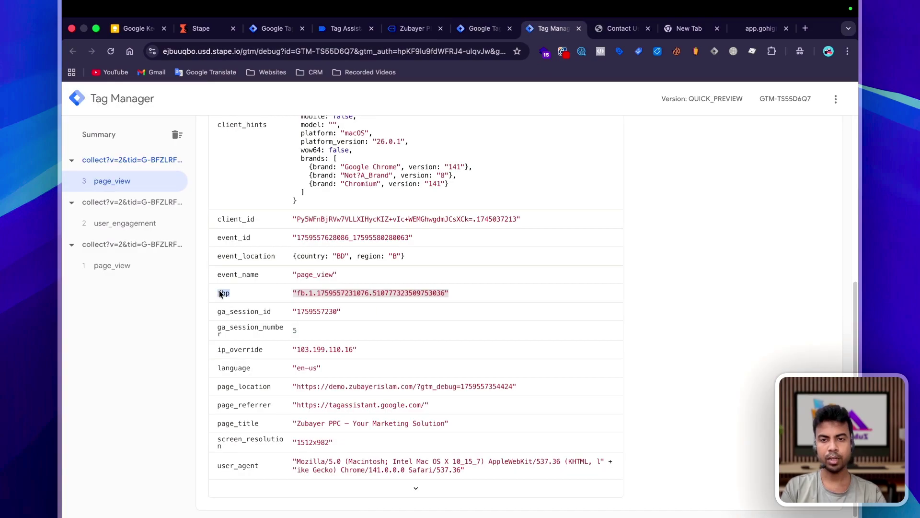
left_click(481, 35)
type("fbp")
left_click(803, 99)
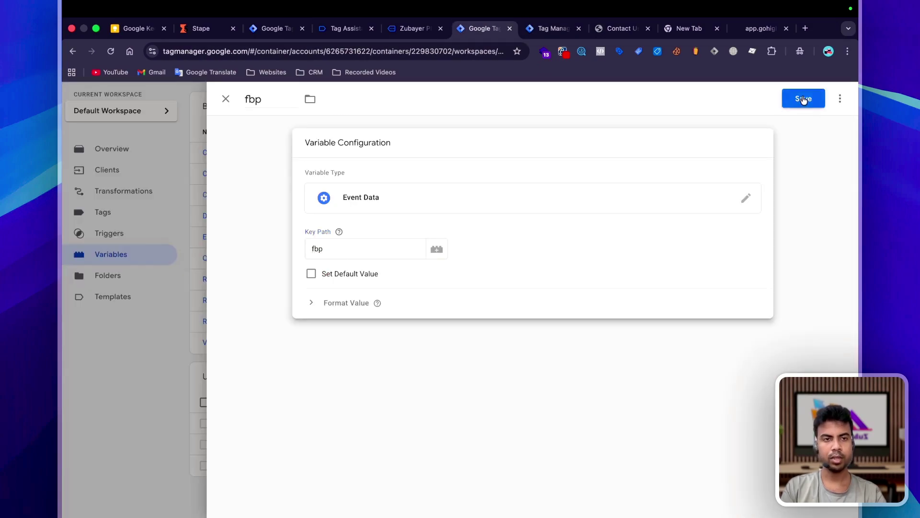
Check the page_view event data in the server preview for the fbp and fbc entries.
key("ctrl+Tab")
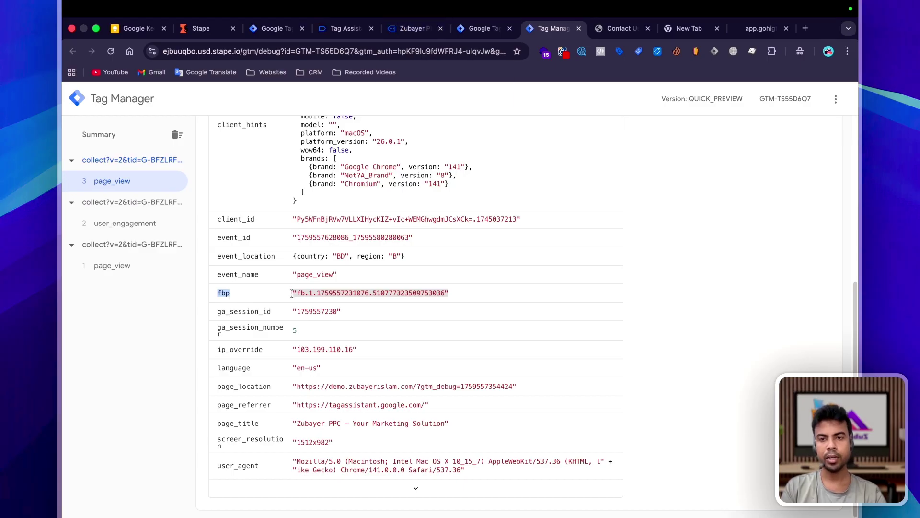
scroll(315, 357, "up", 2)
scroll(315, 357, "down", 2)
key("ctrl+shift+Tab")
key("ctrl+shift+Tab")
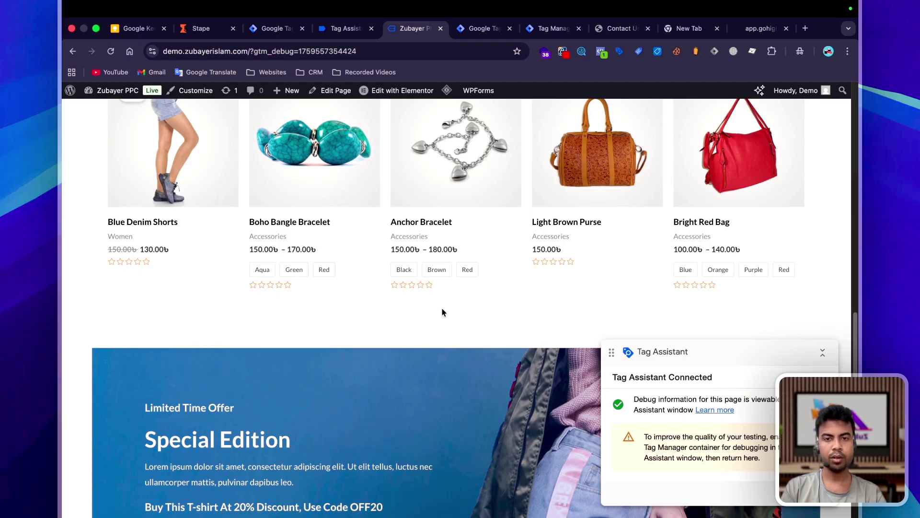
scroll(442, 312, "up", 10)
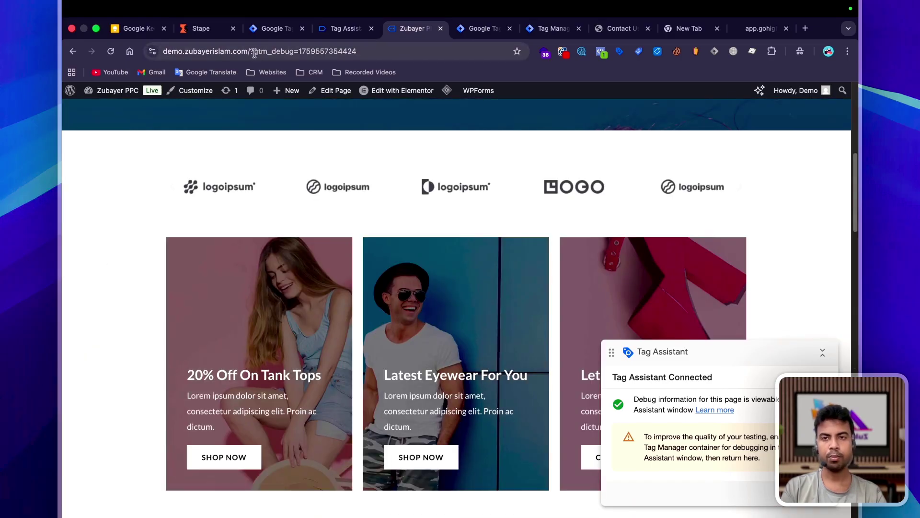
left_click(254, 51)
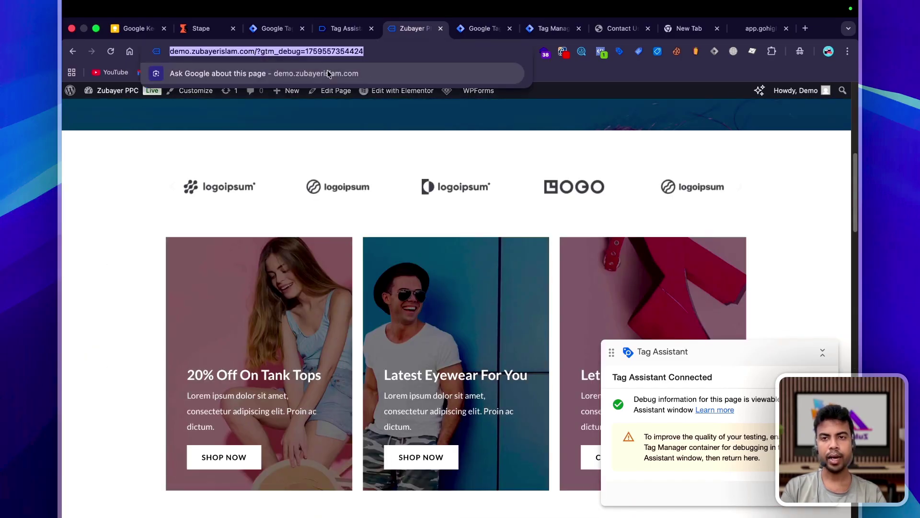
left_click(260, 51)
type("fbl")
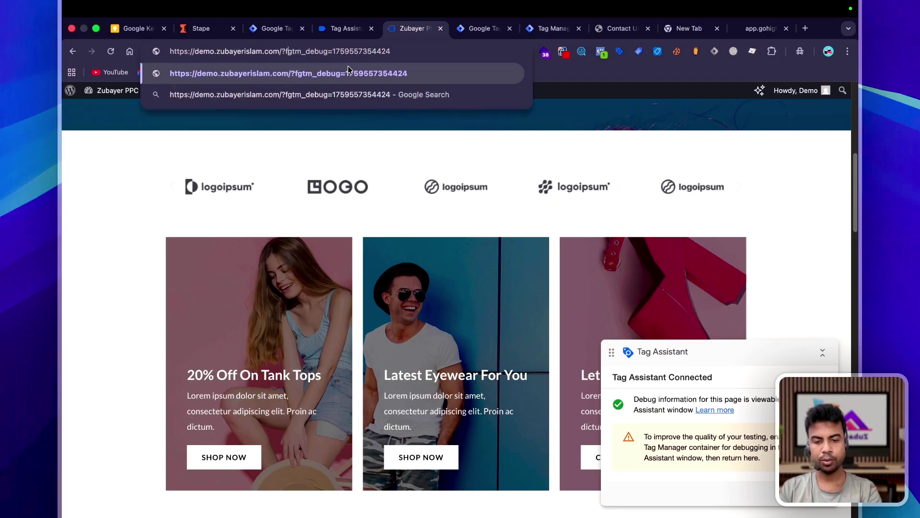
type("id=")
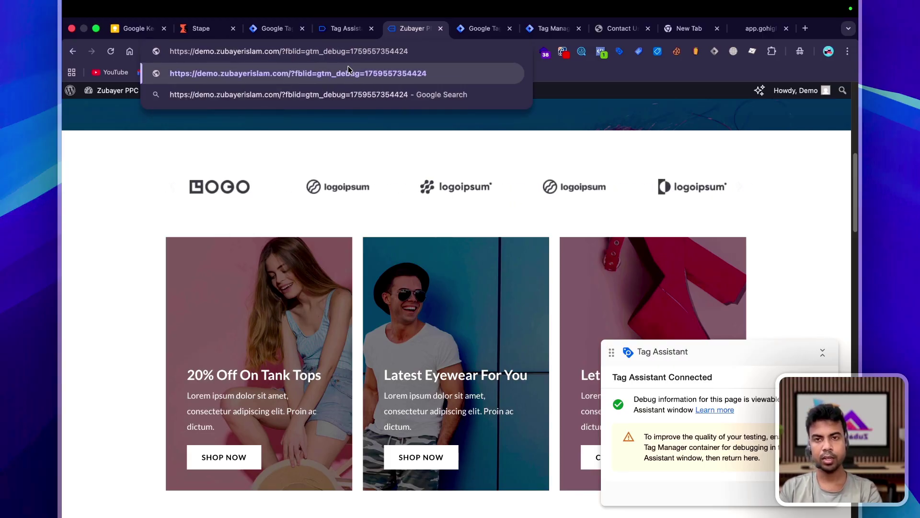
type("6445467454645?")
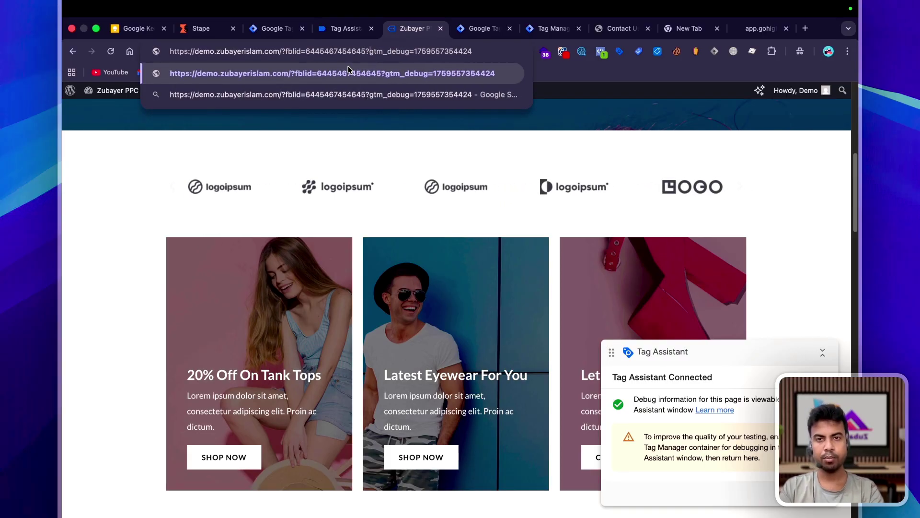
key("Return")
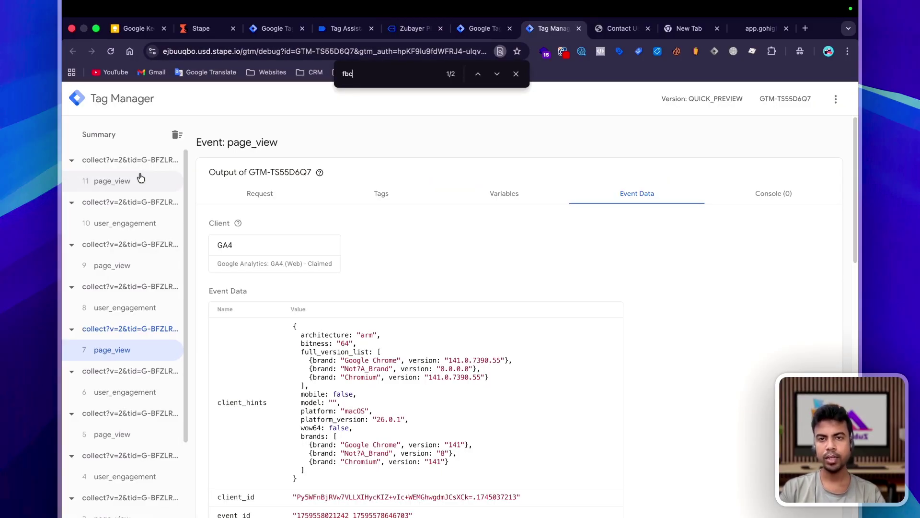
Search the newest page_view event's data in the server preview for fbc.
left_click(140, 180)
left_click(375, 74)
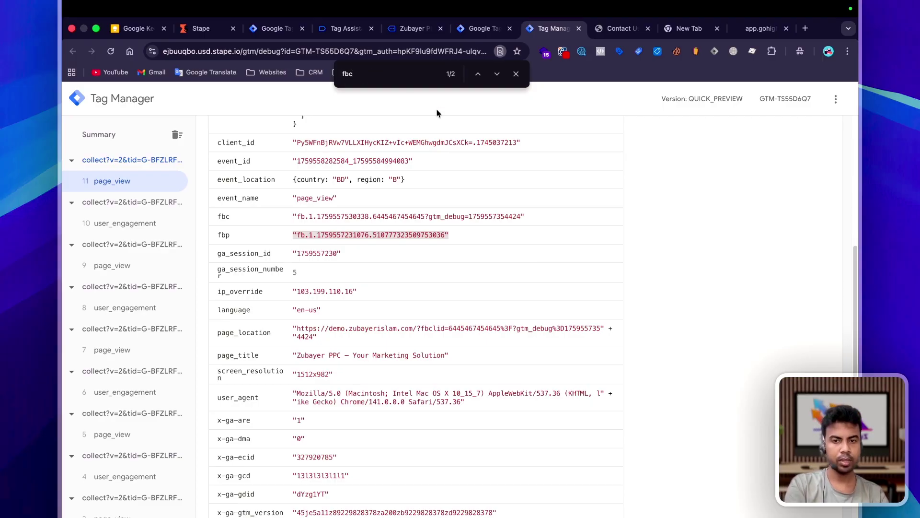
key("Return")
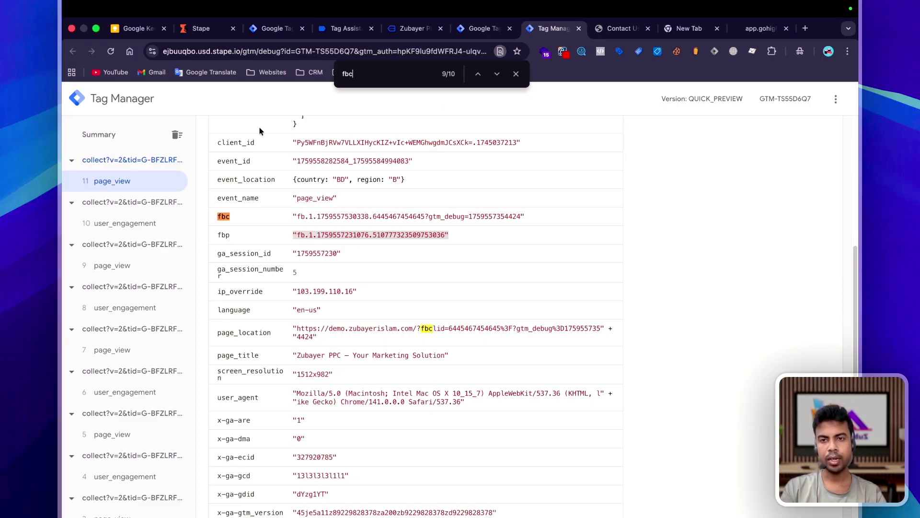
Duplicate the fbp Event Data variable in the server container, name the copy fbc and save it.
left_click(481, 28)
scroll(233, 405, "down", 1)
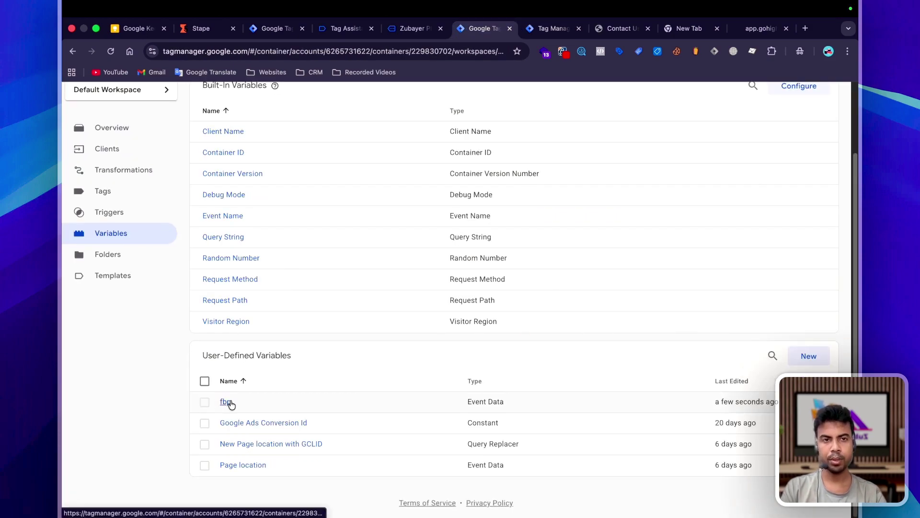
left_click(226, 402)
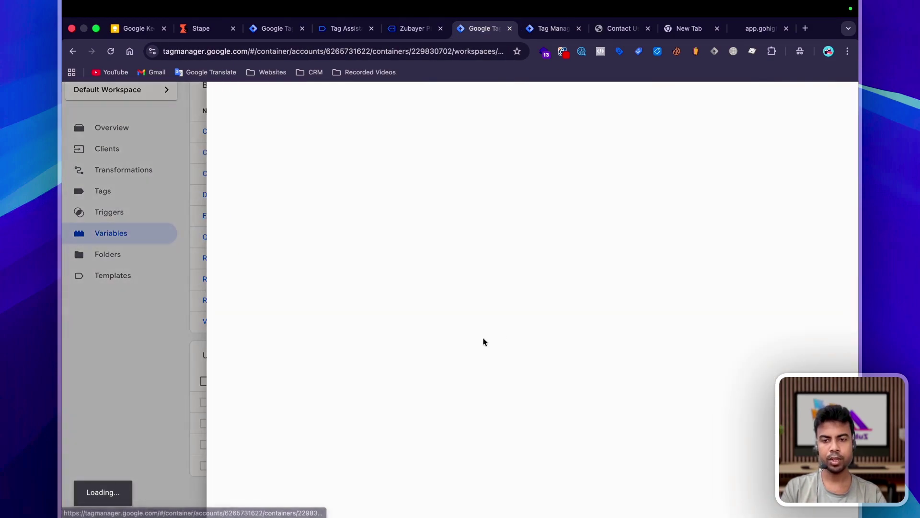
left_click(839, 98)
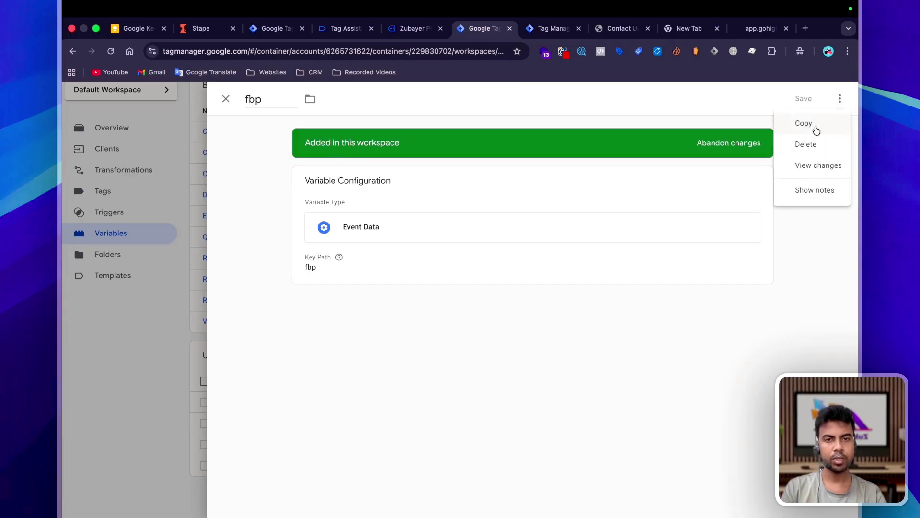
left_click(804, 123)
triple_click(261, 98)
type("fbc")
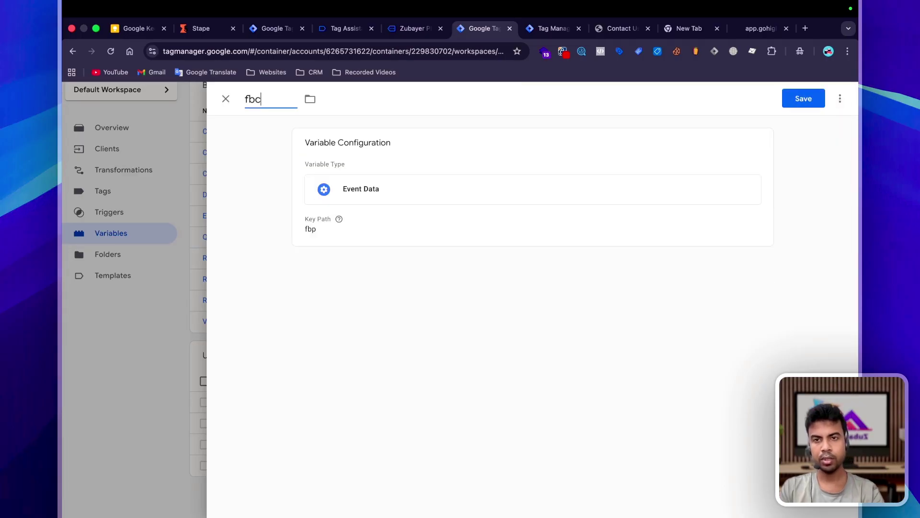
left_click(410, 218)
left_click(803, 98)
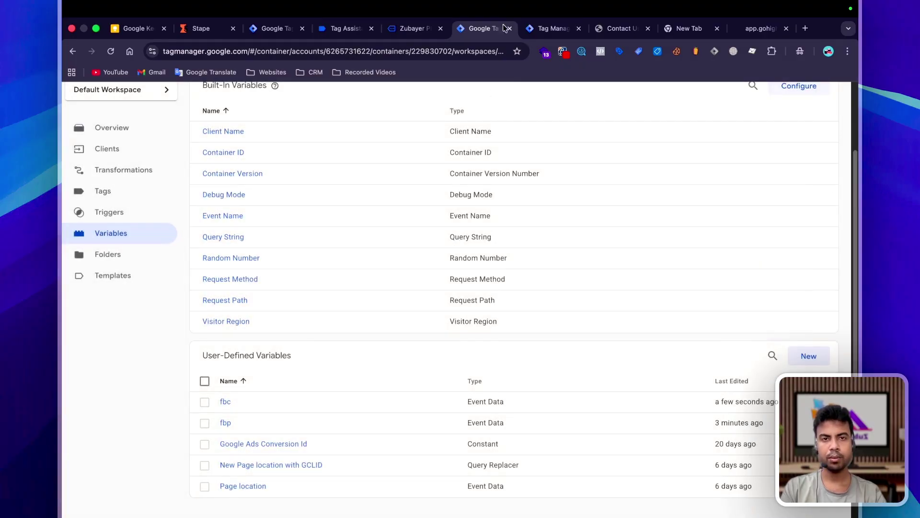
Check the event_id entry in the server preview and start a new server container variable named event_id.
left_click(536, 30)
scroll(297, 271, "up", 1)
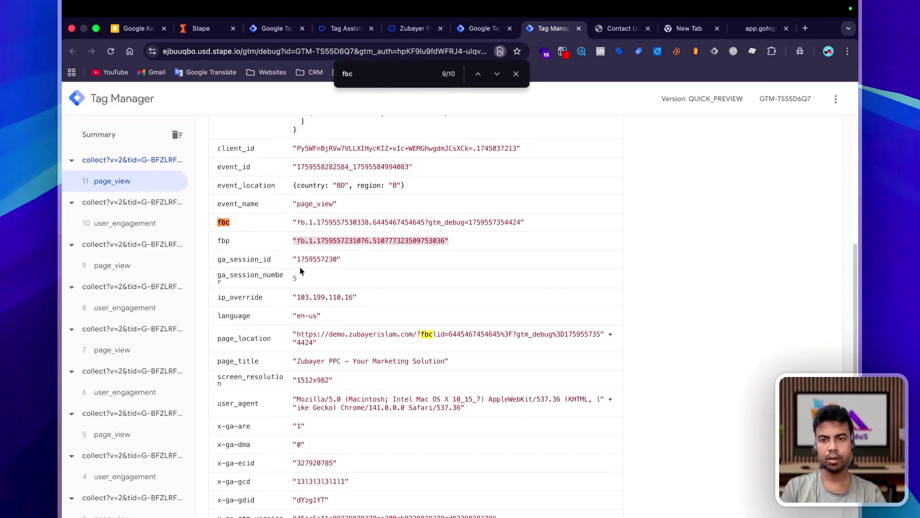
left_click(482, 29)
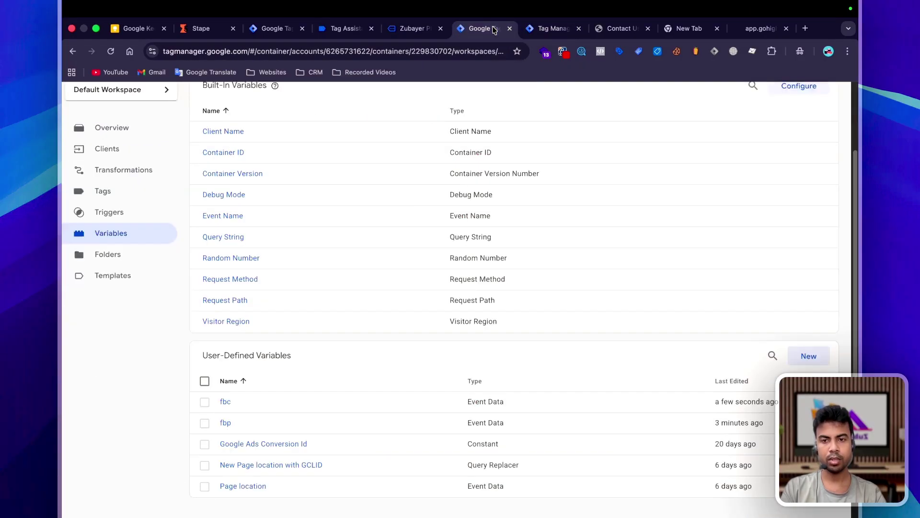
scroll(445, 411, "down", 1)
left_click(809, 342)
type("event_id")
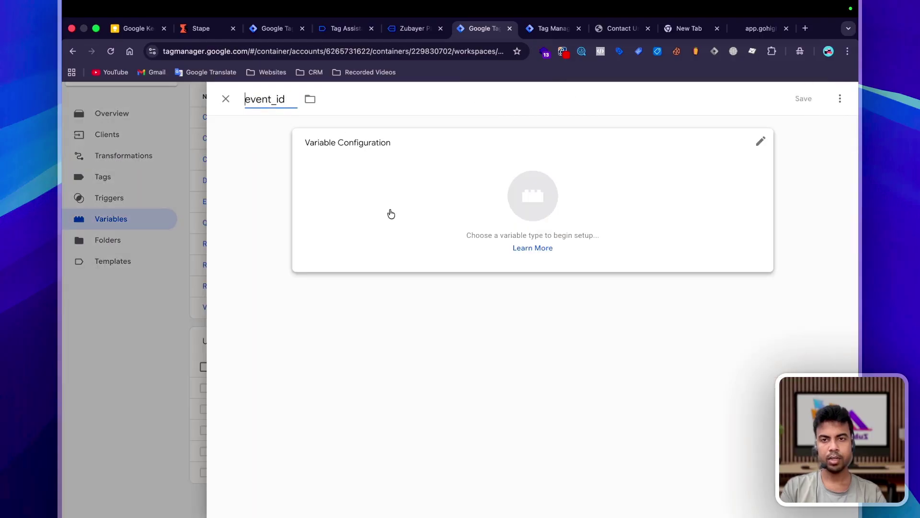
Make the event_id variable an Event Data variable with the key path event_id and save it.
left_click(390, 212)
type("da")
left_click(590, 252)
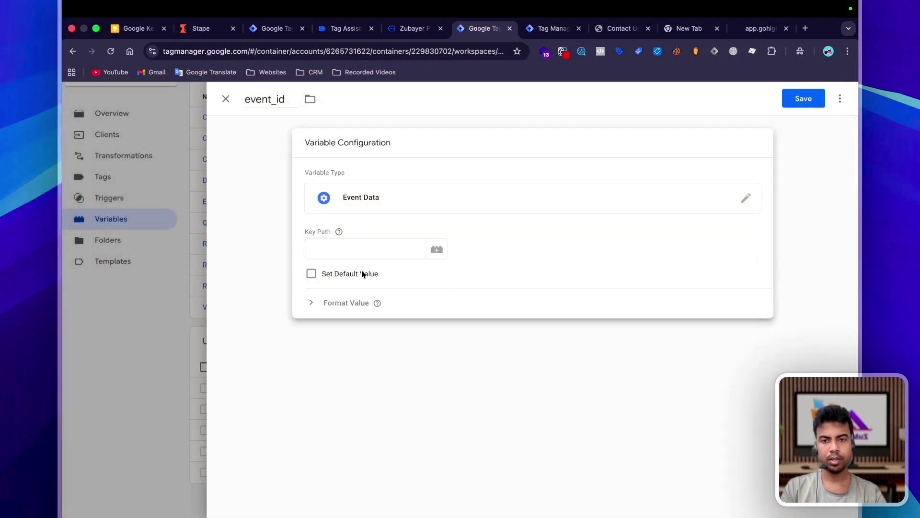
left_click(383, 253)
type("event_id")
left_click(803, 99)
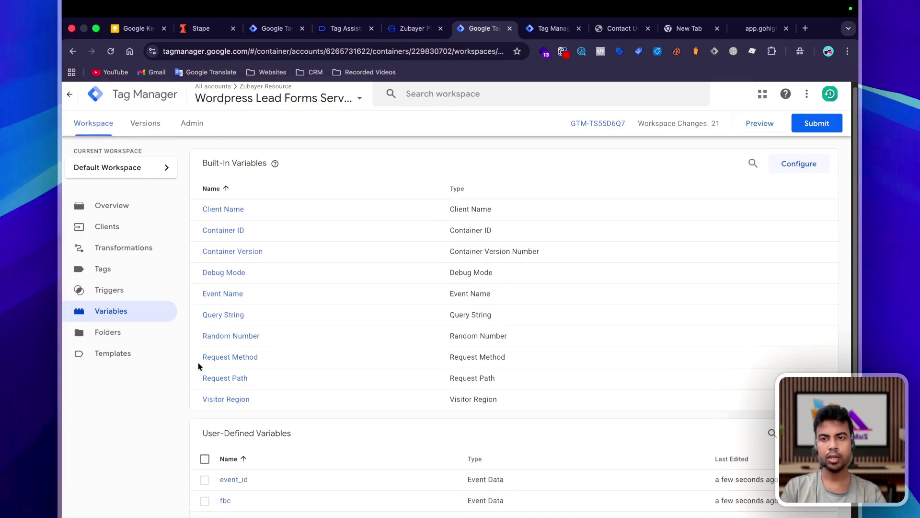
Start a new server tag and add the Facebook Conversion API template by stape-io from the Community Template Gallery.
left_click(156, 272)
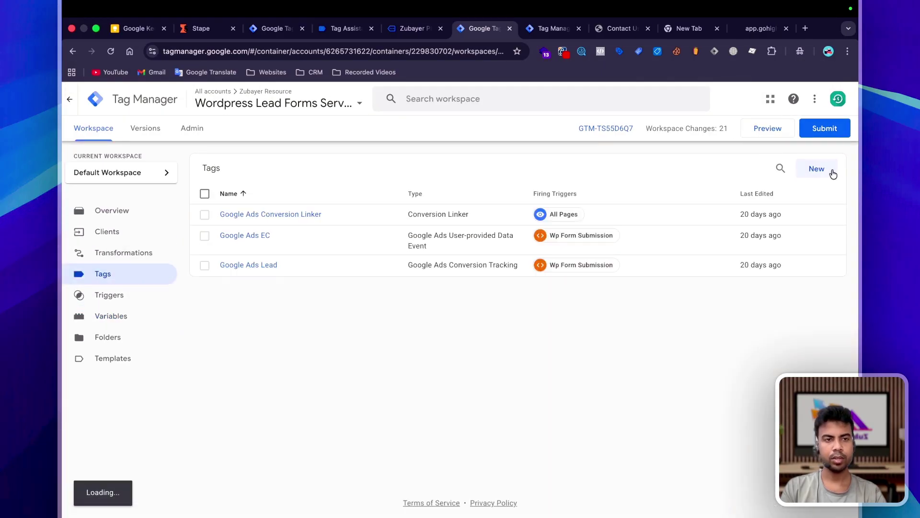
left_click(816, 169)
left_click(757, 239)
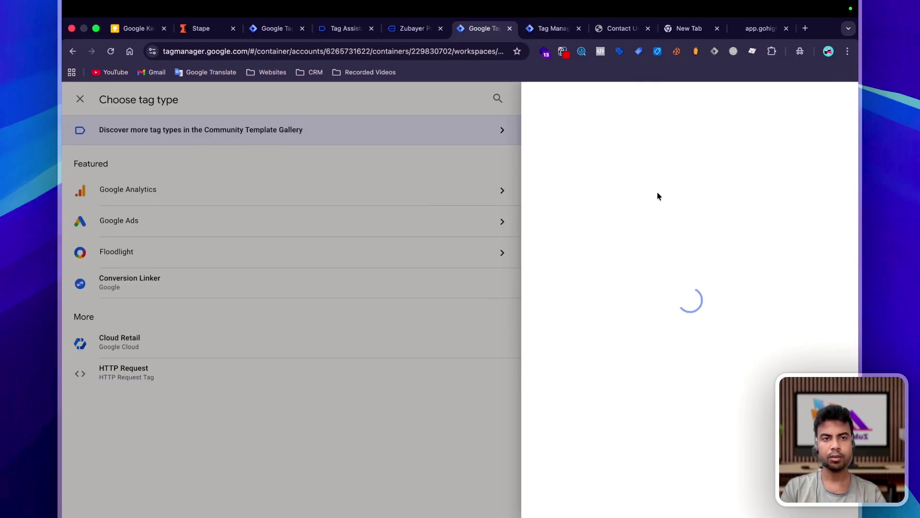
type("facebook")
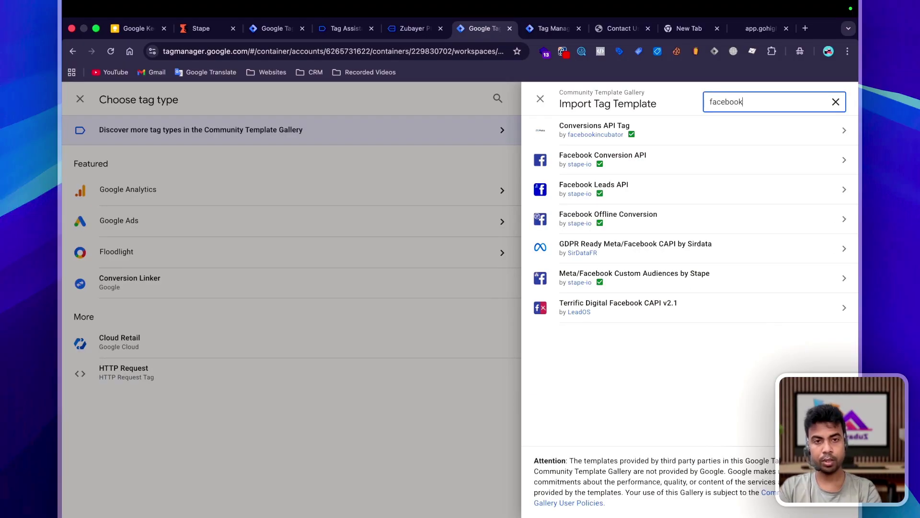
left_click(620, 163)
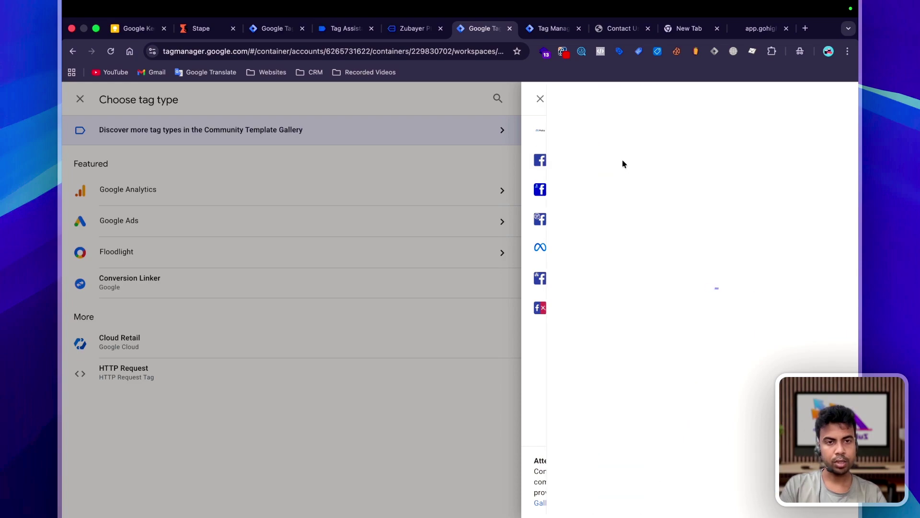
left_click(788, 97)
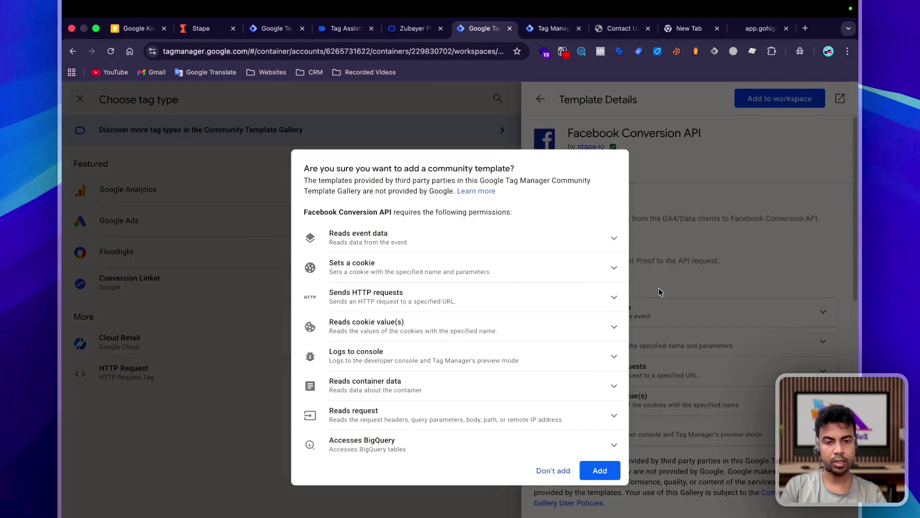
left_click(599, 471)
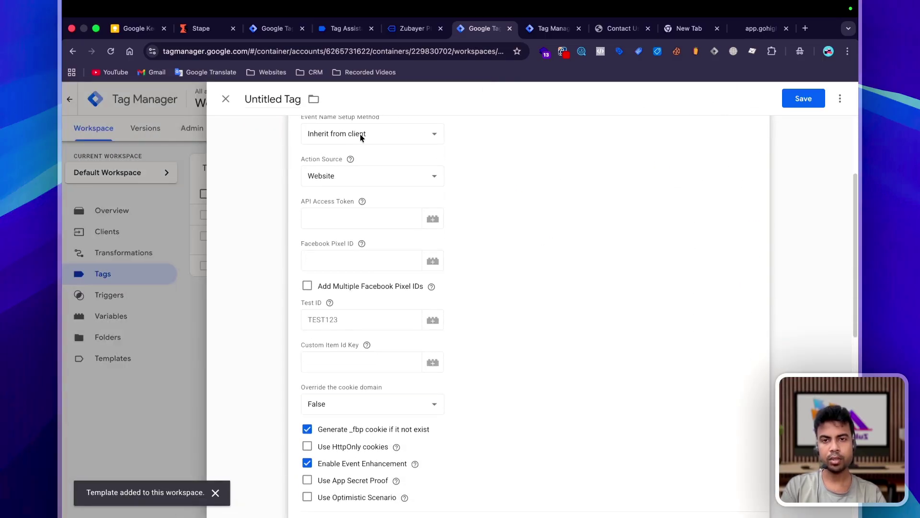
Set the tag's Event Name Setup Method to Override with the standard PageView event.
left_click(360, 138)
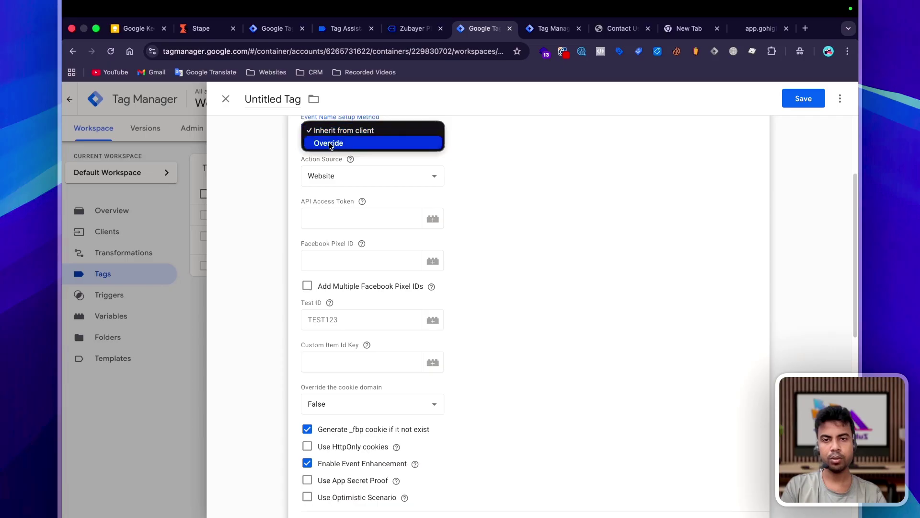
left_click(330, 144)
left_click(360, 188)
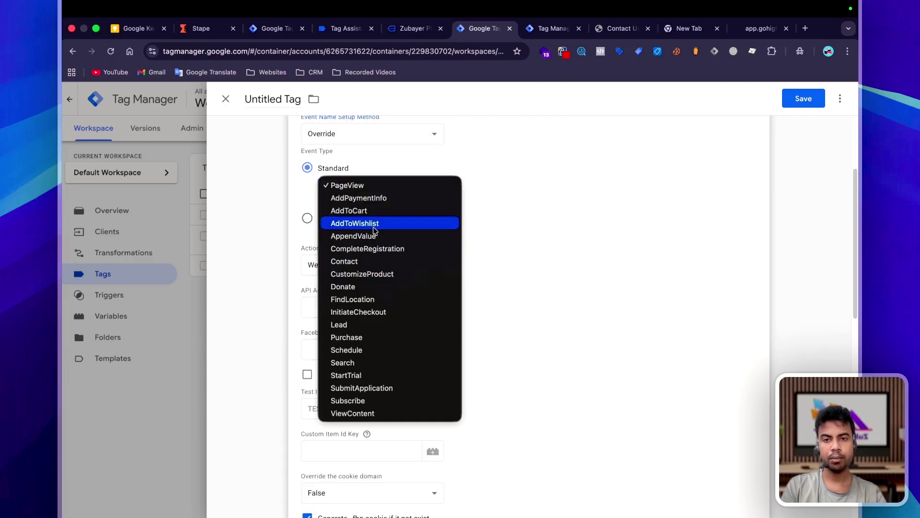
left_click(389, 188)
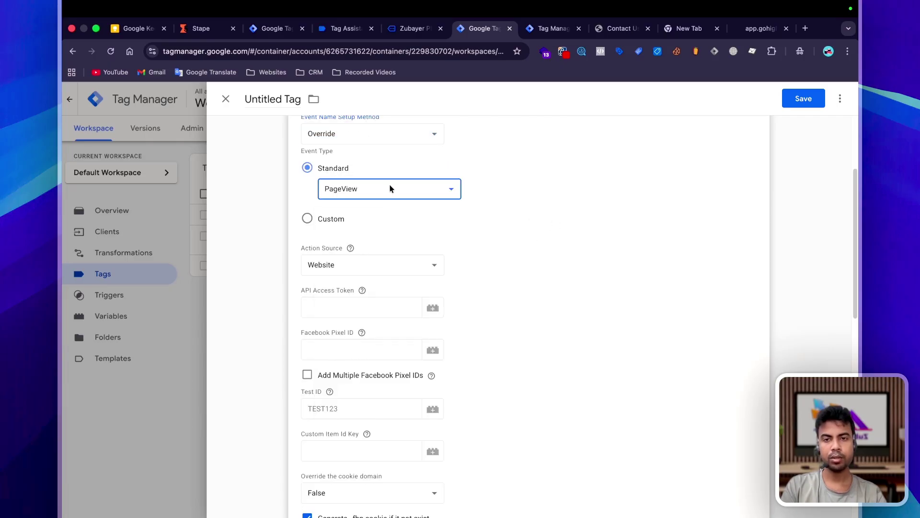
left_click(349, 191)
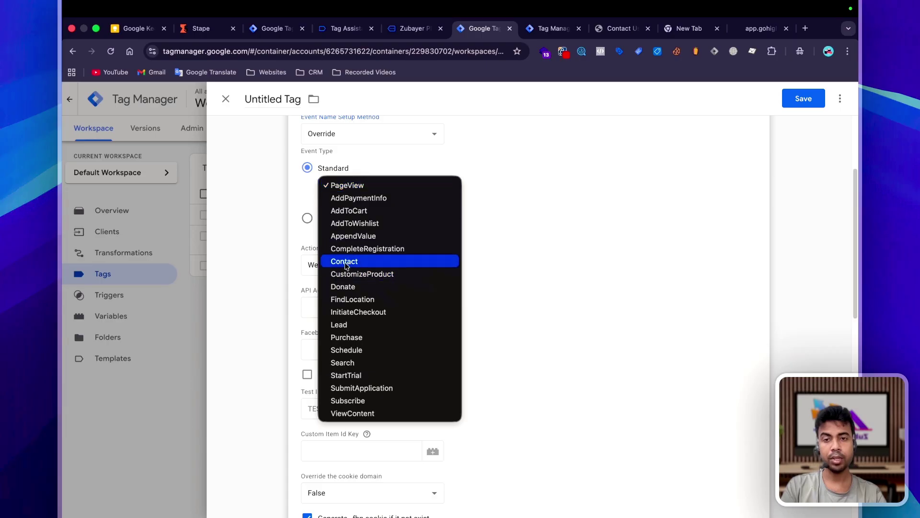
left_click(479, 307)
Review the tag's user data, custom data, API Access Token and Facebook Pixel ID settings.
scroll(423, 331, "down", 8)
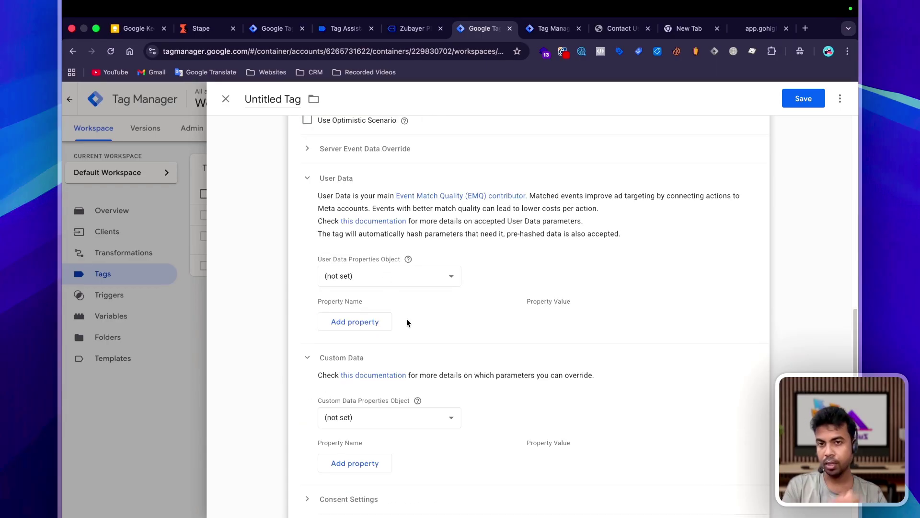
scroll(412, 302, "up", 1)
scroll(400, 292, "up", 5)
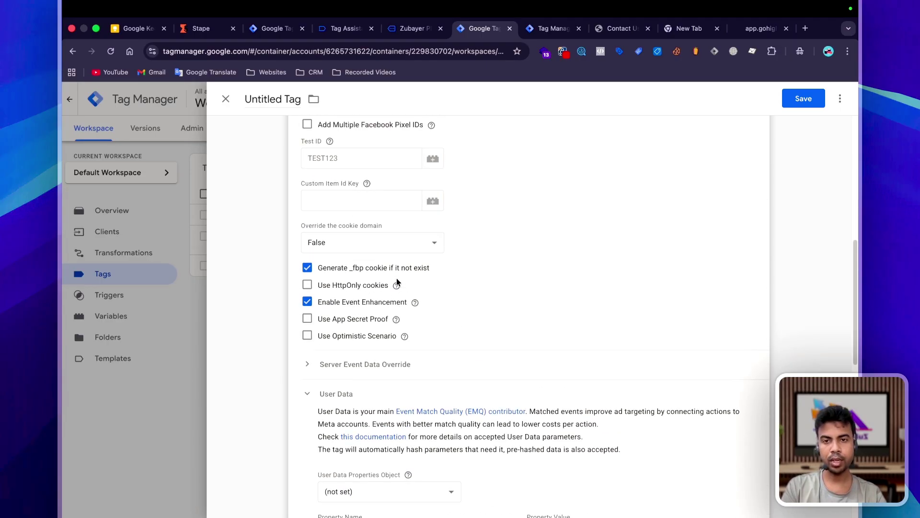
left_click(407, 179)
scroll(417, 226, "up", 2)
left_click(346, 224)
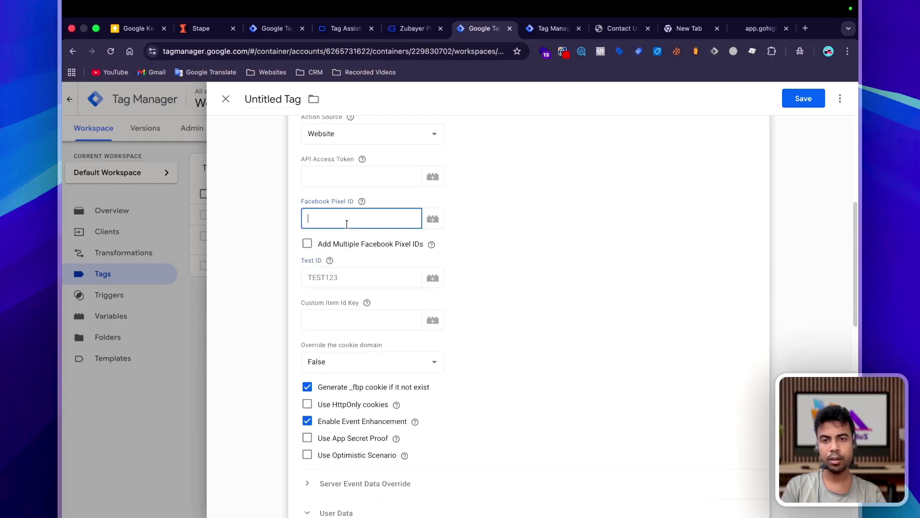
left_click(353, 193)
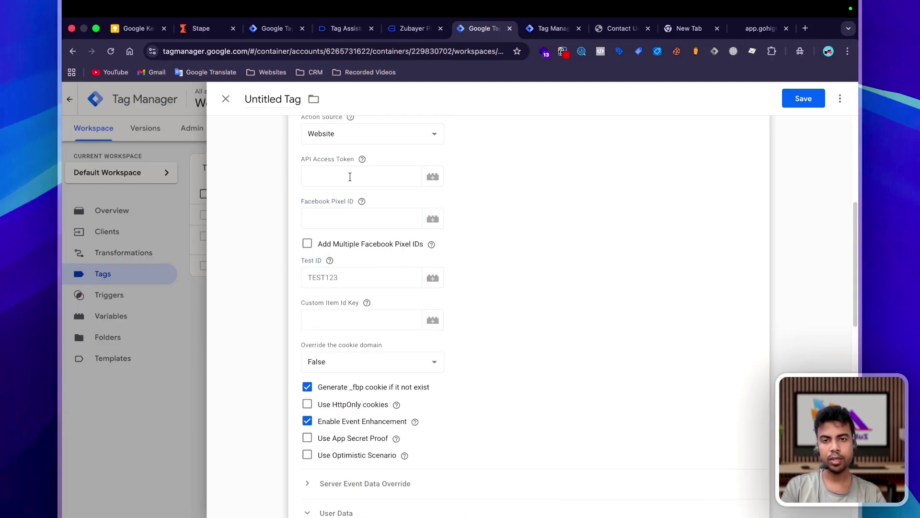
left_click(349, 176)
left_click(329, 217)
Create a new Constant variable named Meta Pixel Id for the tag's Facebook Pixel ID field.
left_click(432, 218)
left_click(840, 98)
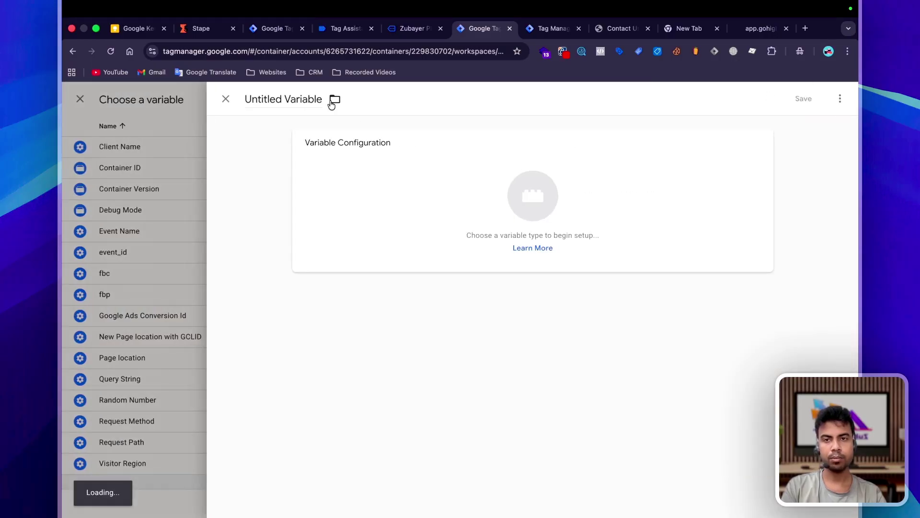
left_click(287, 99)
type("Meta Pixel Id")
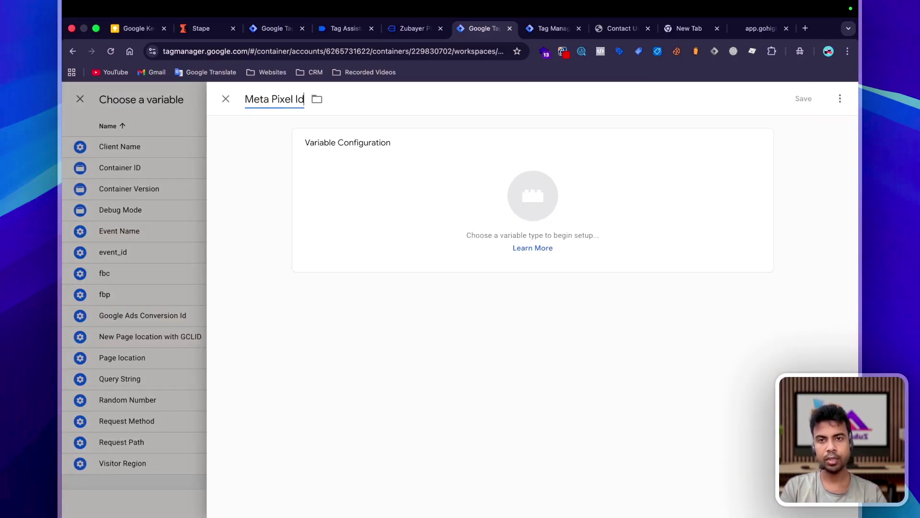
left_click(533, 196)
type("con")
Copy the pixel ID from the Google Keep note into the Meta Pixel Id variable's value in Tag Manager and save it.
left_click(127, 30)
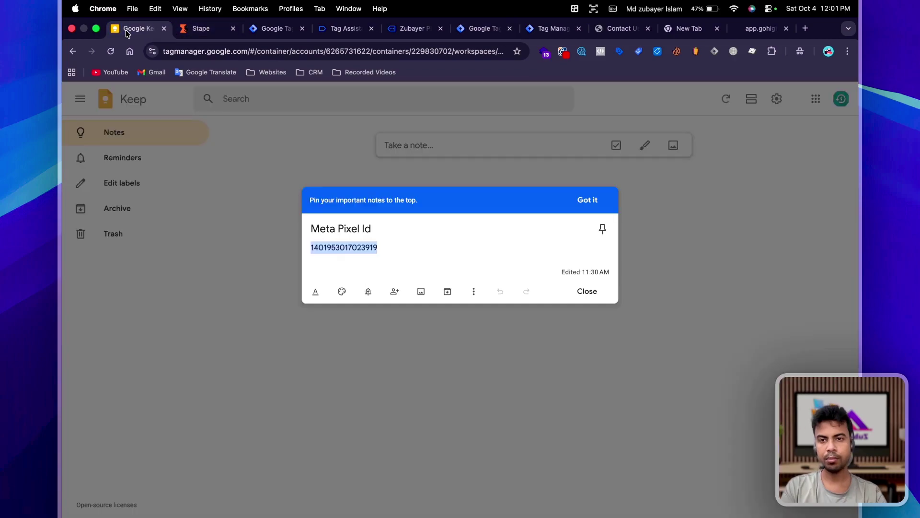
left_click(376, 266)
left_click_drag(381, 252, 278, 251)
key("super+c")
left_click(472, 31)
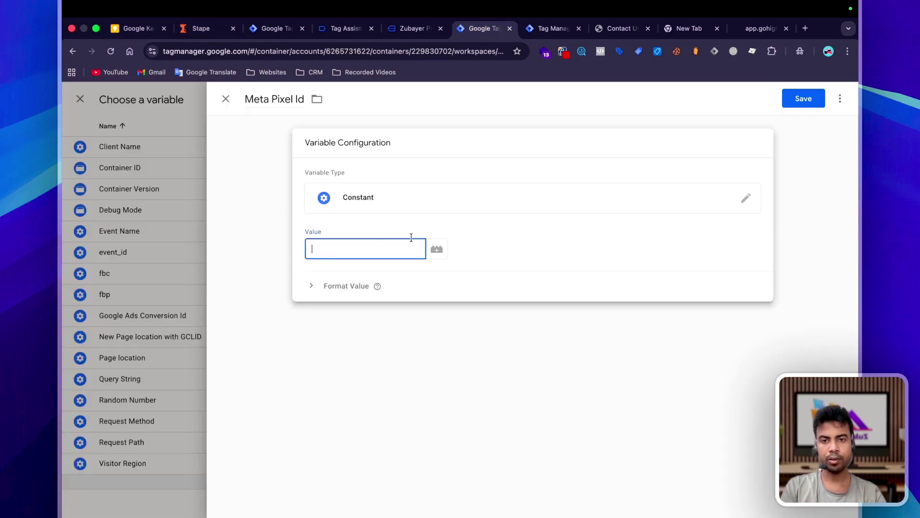
key("super+v")
left_click(803, 98)
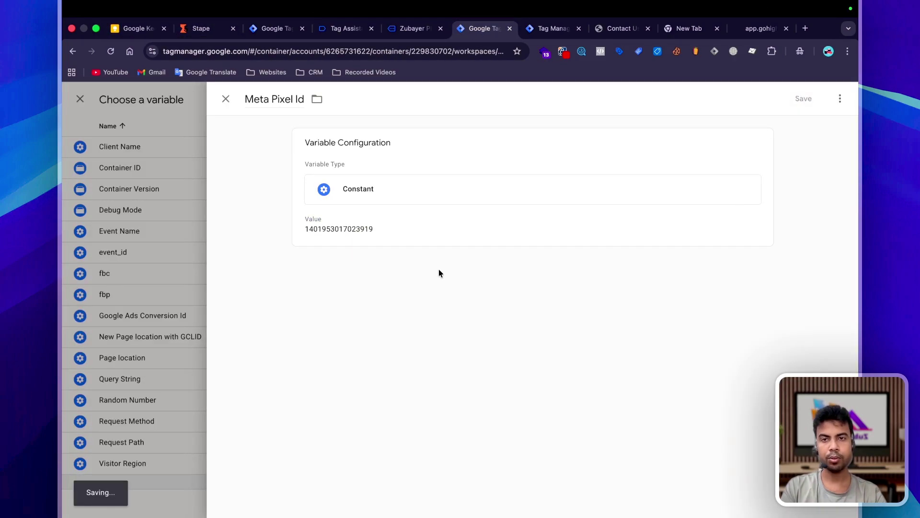
Copy the access token from the Google Keep note and return to the Facebook Conversion API tag in Tag Manager.
left_click(360, 276)
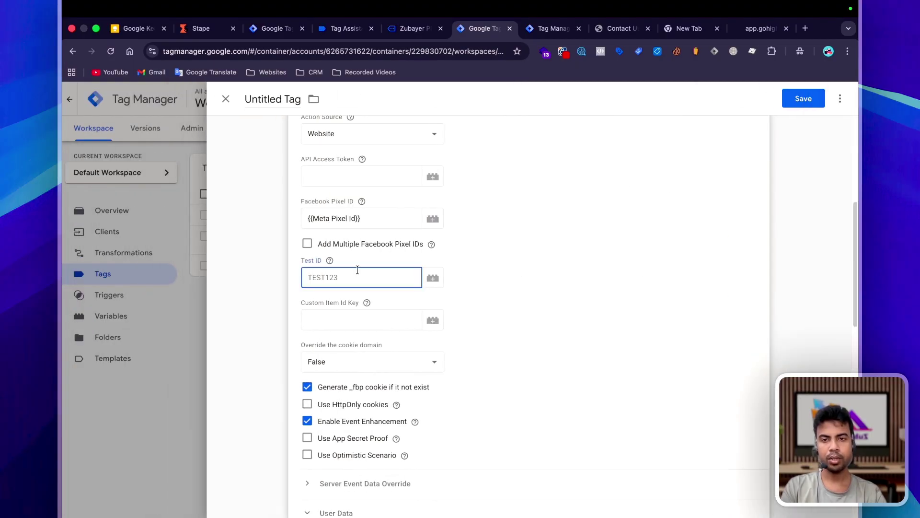
left_click(334, 172)
scroll(366, 195, "up", 3)
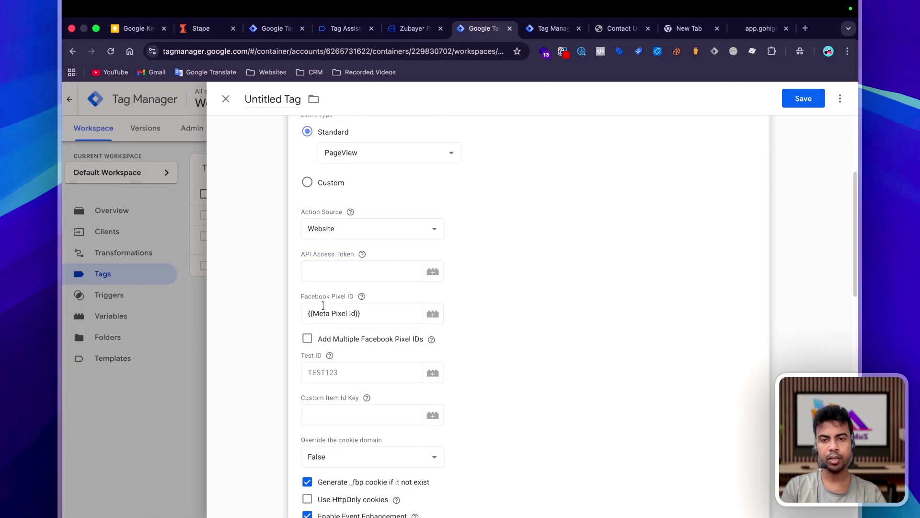
scroll(345, 307, "down", 1)
left_click(338, 319)
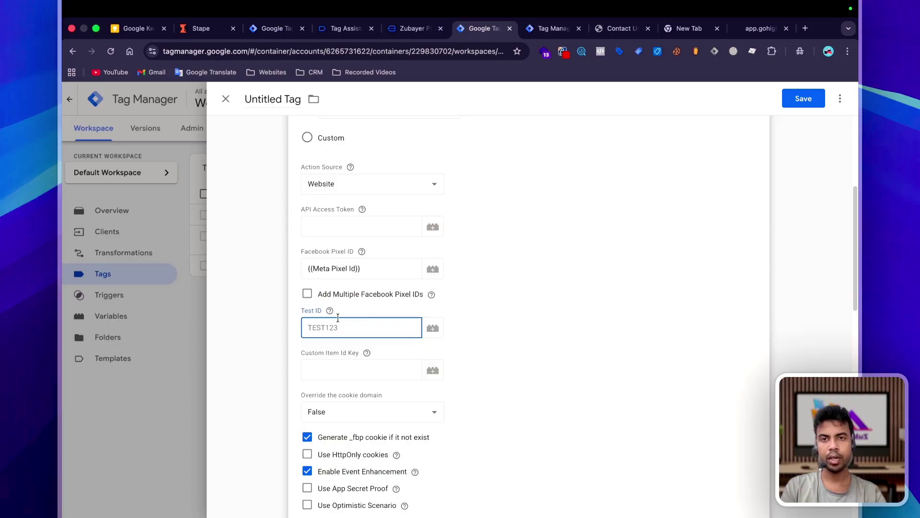
key("super+1")
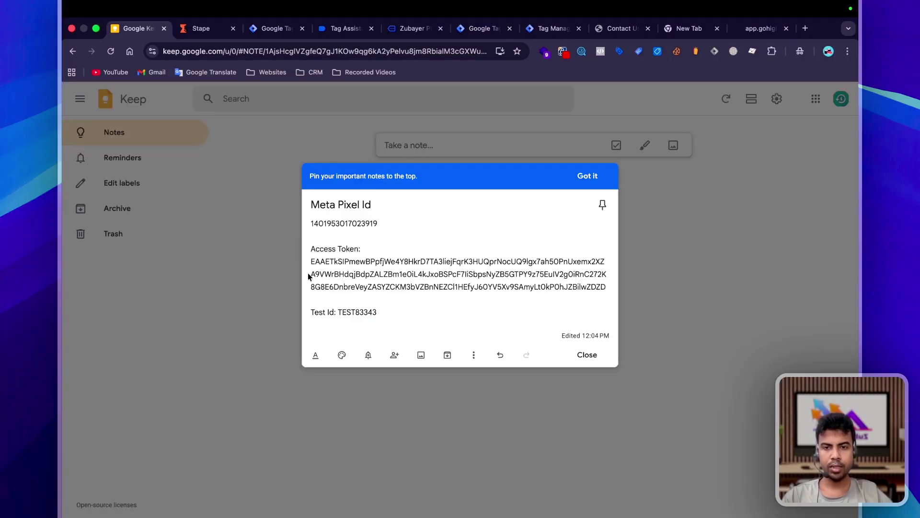
left_click_drag(312, 265, 607, 286)
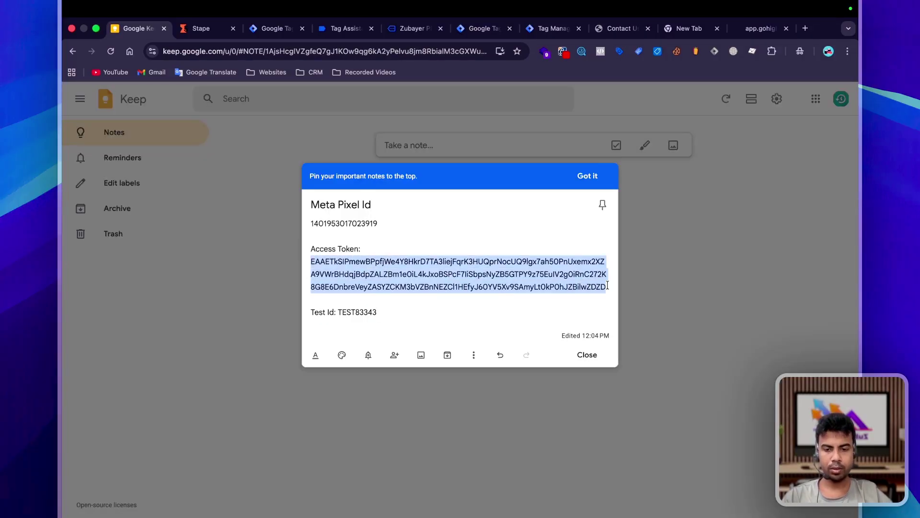
key("super+6")
Create and save a Constant variable named Meta Pixel Access Token for the API Access Token field, pasting the copied access token as its value.
left_click(368, 225)
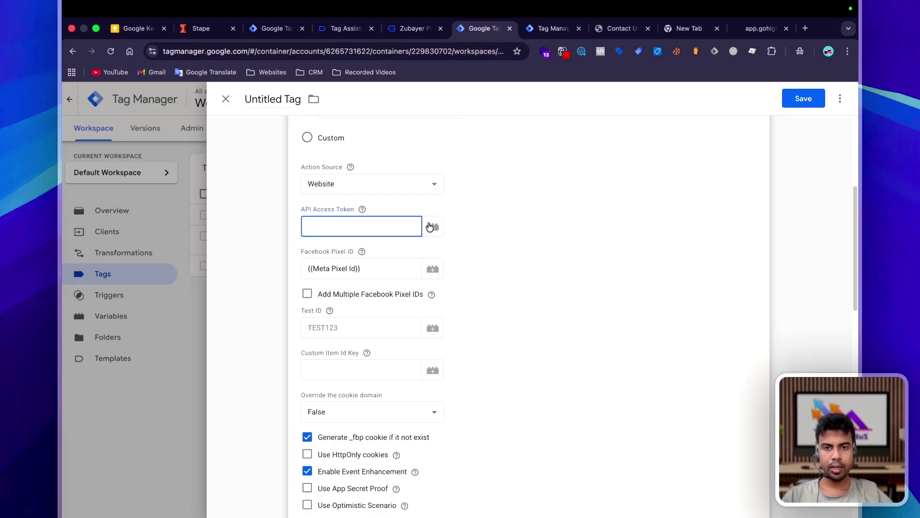
left_click(430, 226)
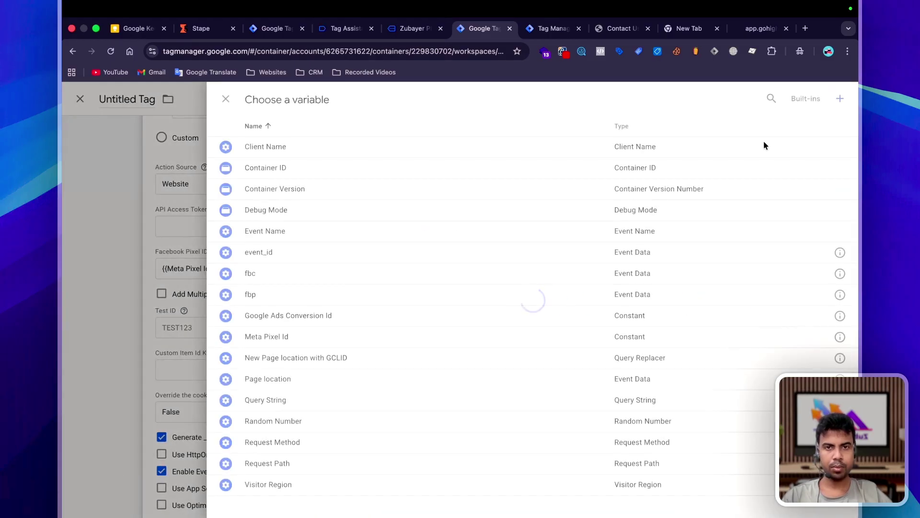
left_click(840, 98)
type("Meta Pixel Access Token")
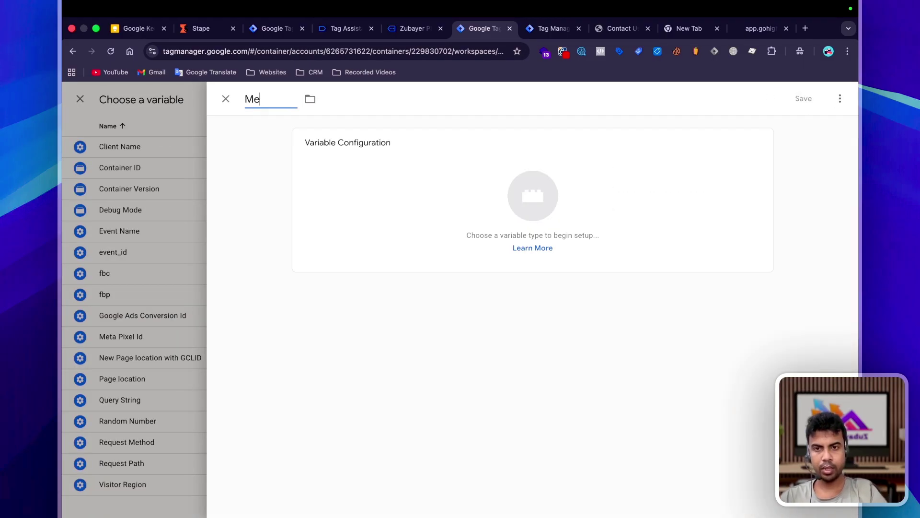
left_click(532, 197)
left_click(836, 97)
type("con")
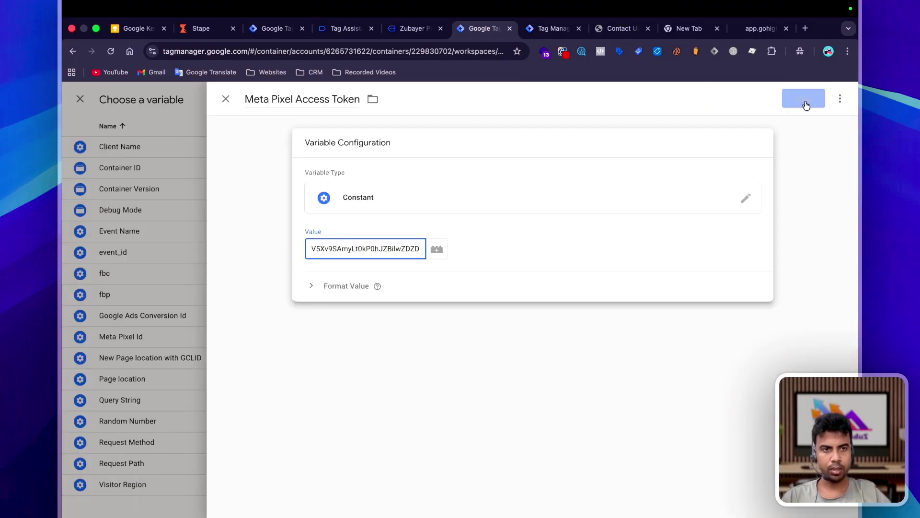
left_click(804, 99)
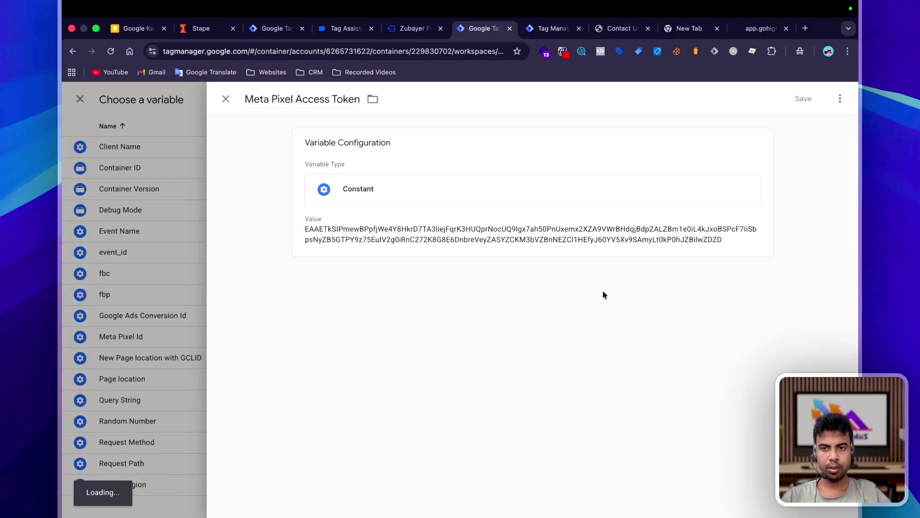
Create a new Constant variable named Meta Pixel Test Id for the tag's Test ID field.
left_click(433, 329)
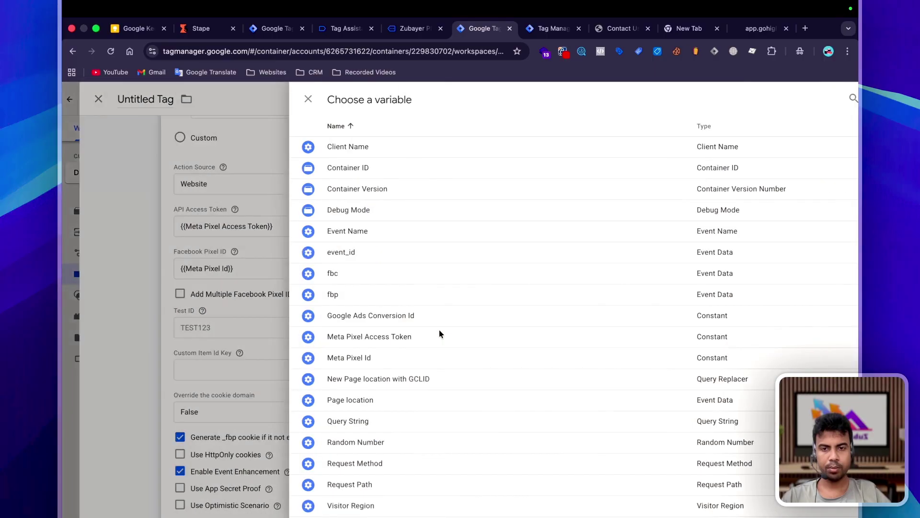
left_click(839, 99)
left_click(263, 99)
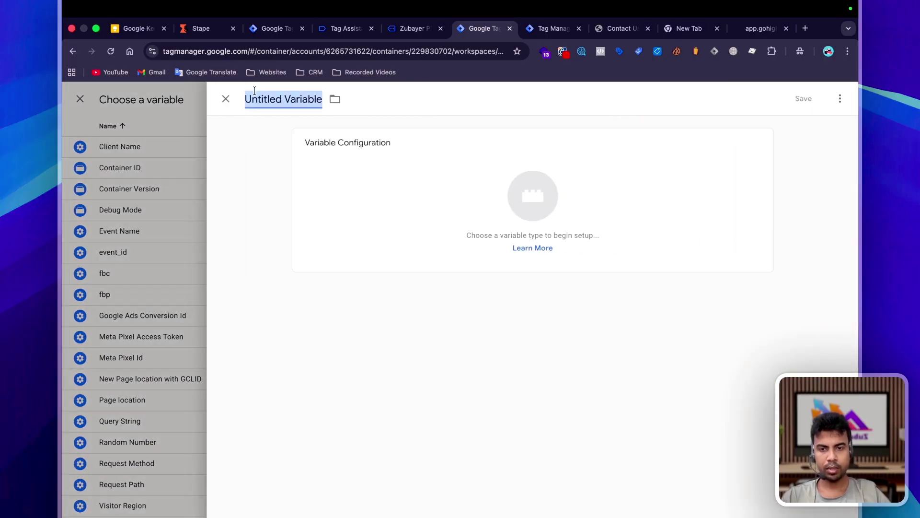
type("Meta Pixel Test Id")
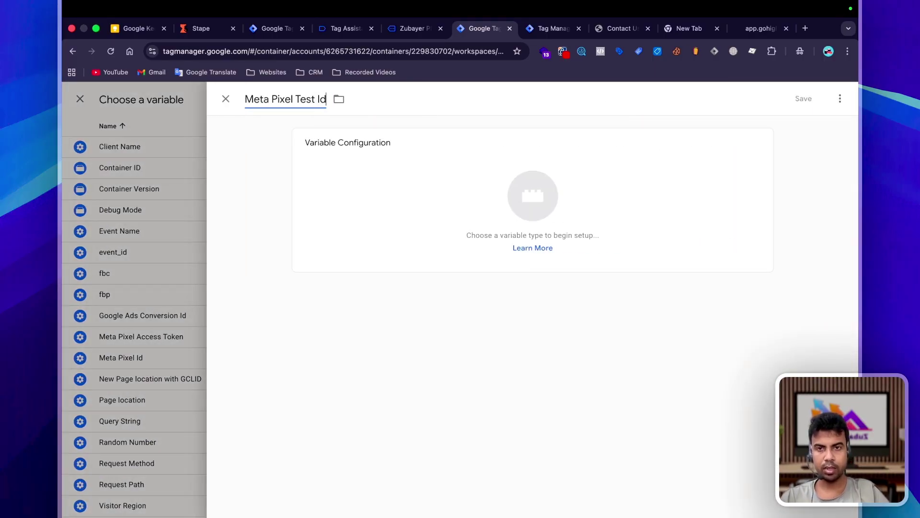
left_click(533, 196)
left_click(840, 99)
type("con")
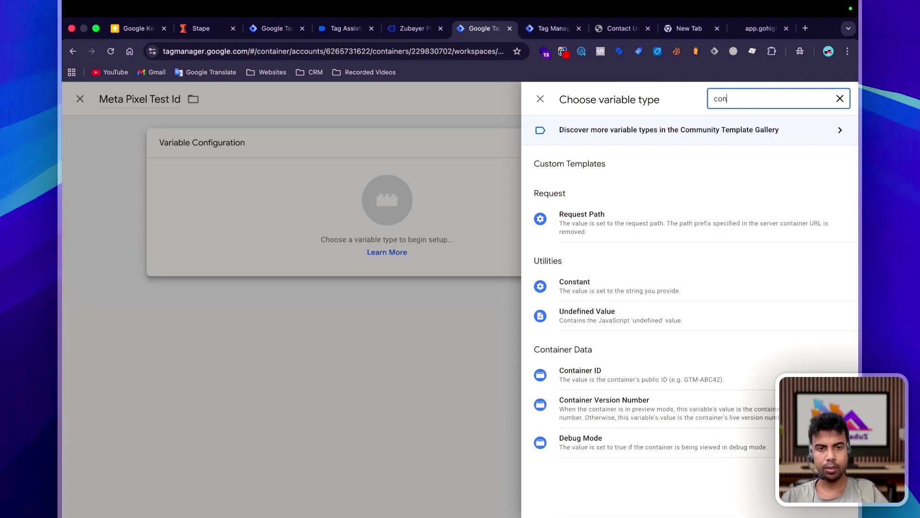
Copy the test ID TEST83343 from the Google Keep note into the Meta Pixel Test Id variable's value in Tag Manager and save it.
left_click(138, 29)
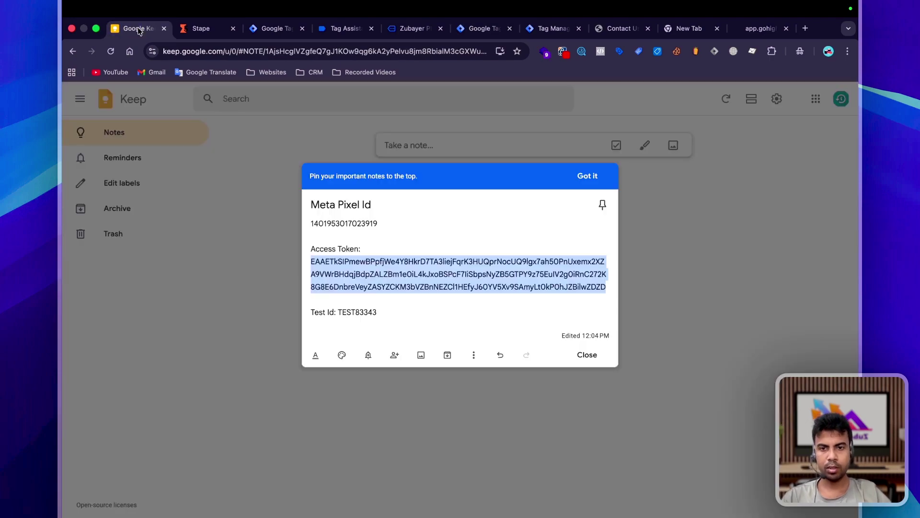
left_click_drag(377, 312, 335, 312)
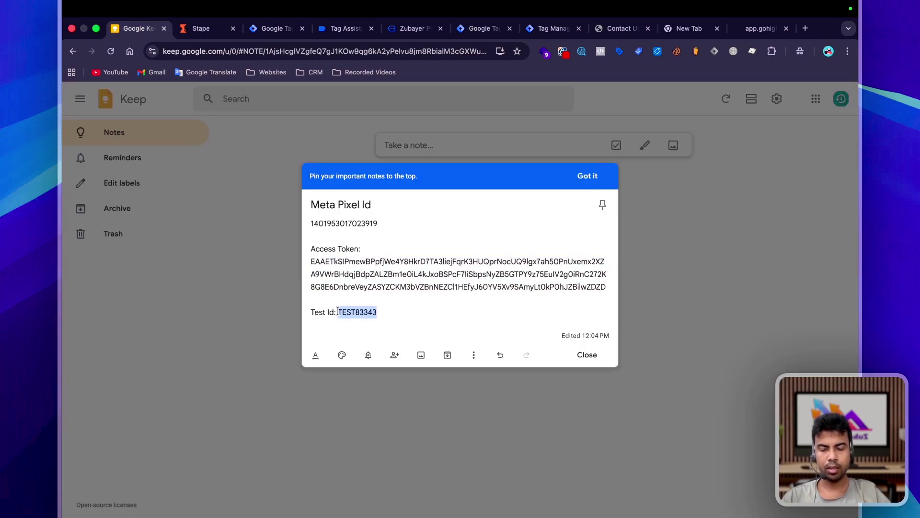
left_click(552, 29)
left_click(474, 29)
left_click(401, 244)
key("super+v")
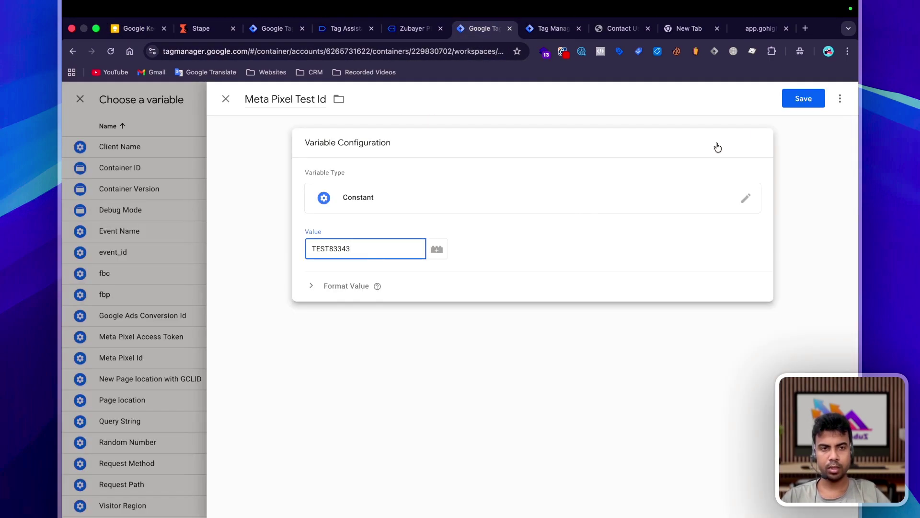
left_click(803, 104)
Review the tag's event, token, pixel and test ID settings and its firing trigger.
scroll(427, 384, "down", 5)
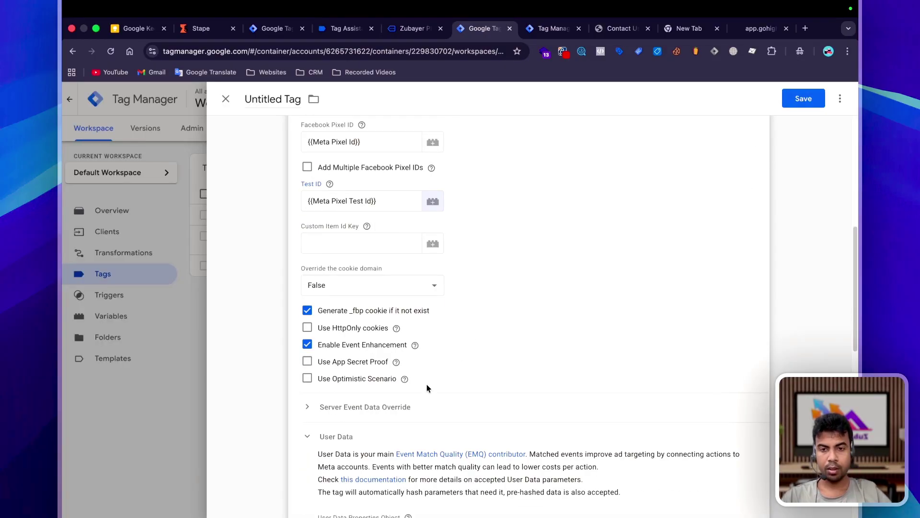
scroll(427, 384, "up", 8)
scroll(423, 370, "down", 2)
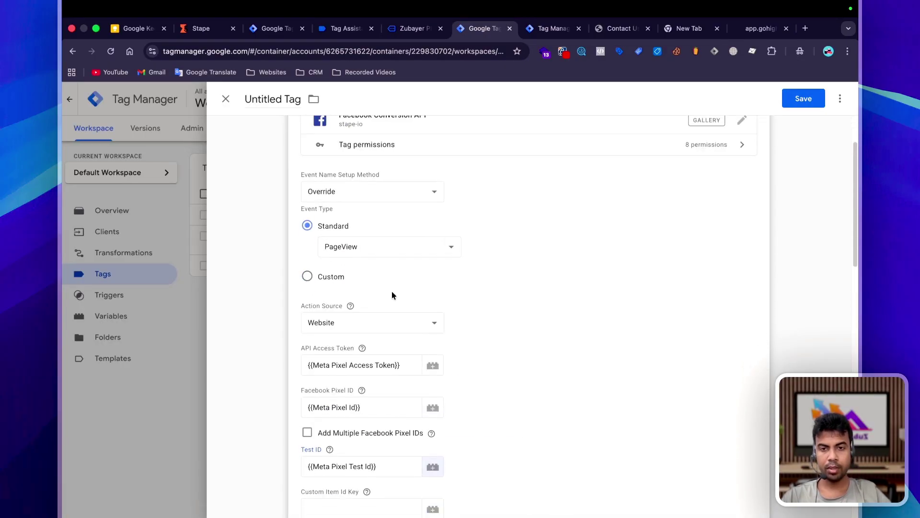
scroll(395, 248, "down", 15)
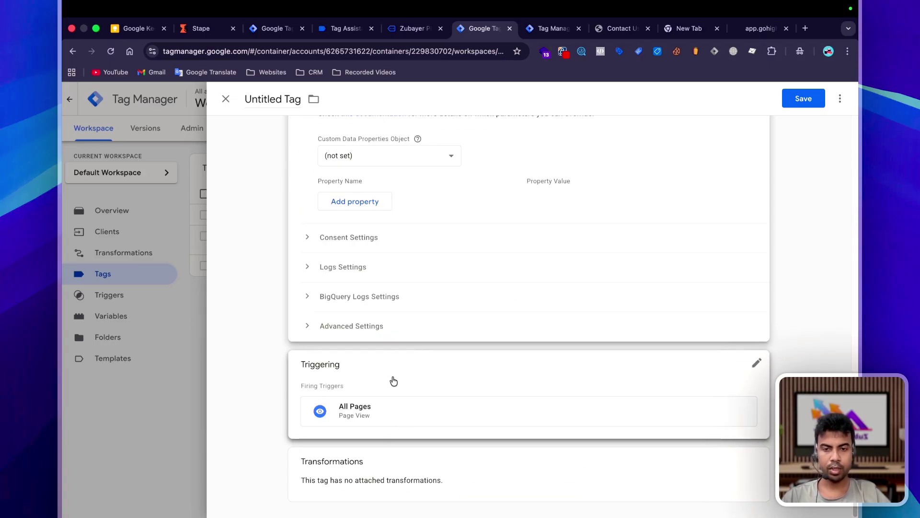
scroll(423, 380, "up", 10)
scroll(422, 383, "down", 10)
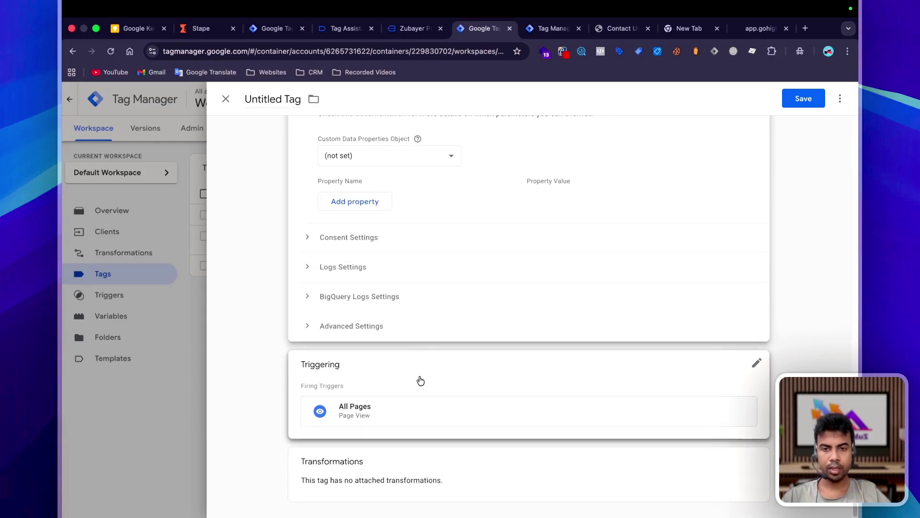
scroll(435, 384, "up", 15)
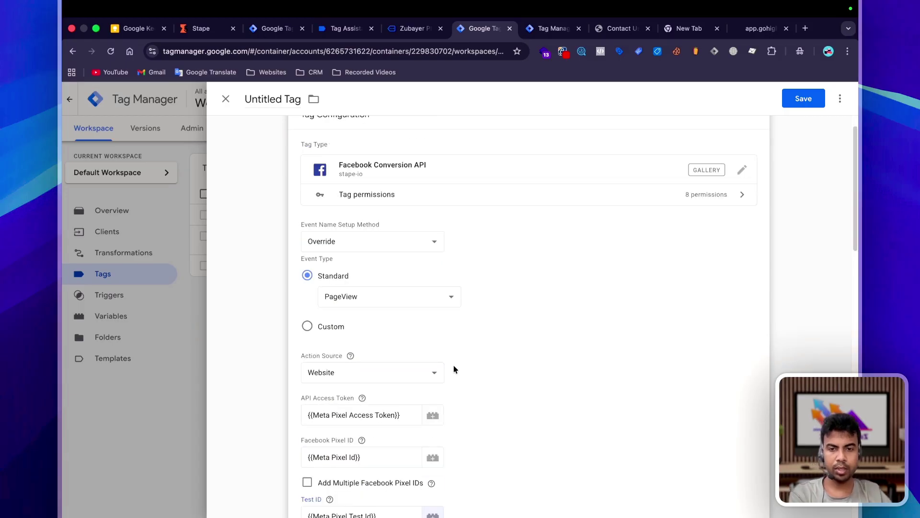
scroll(455, 366, "down", 4)
Add an Event ID property with the value {{event_id}} to the tag's Server Event Data Override.
scroll(403, 370, "down", 6)
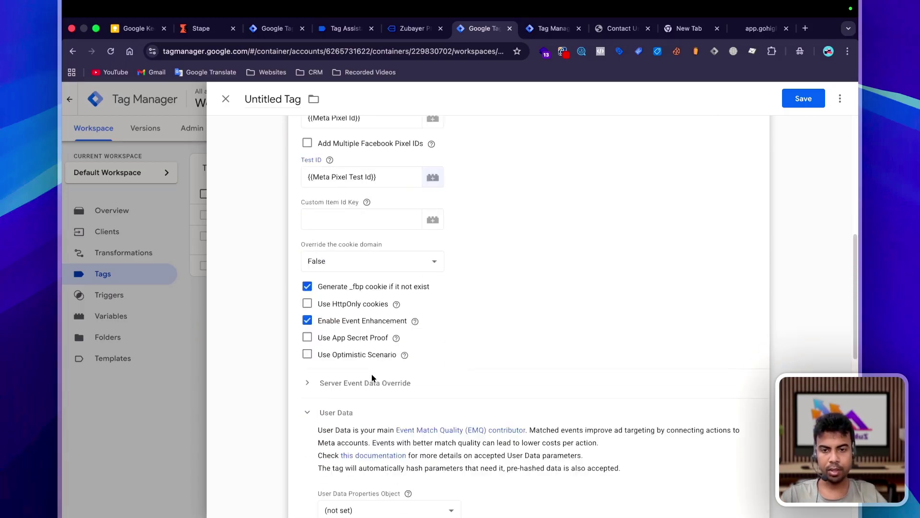
left_click(343, 243)
left_click(354, 308)
left_click(364, 309)
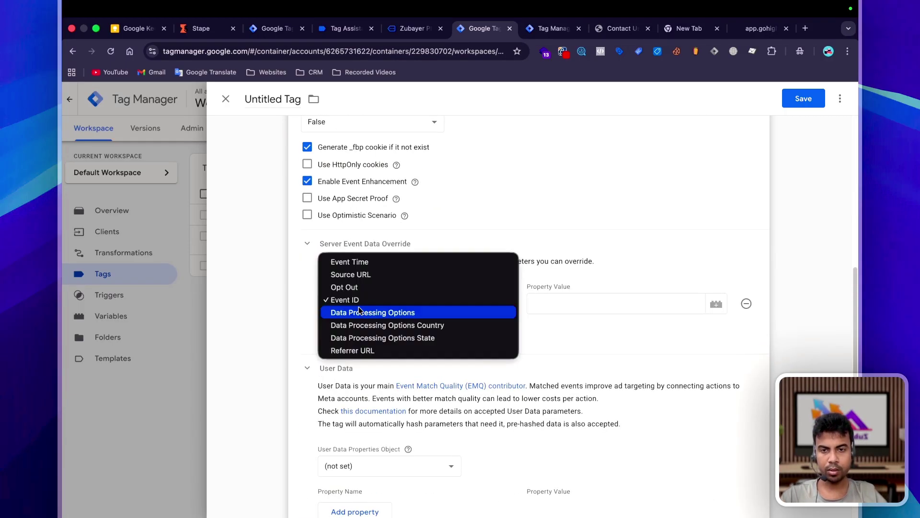
left_click(586, 305)
type("{{eve")
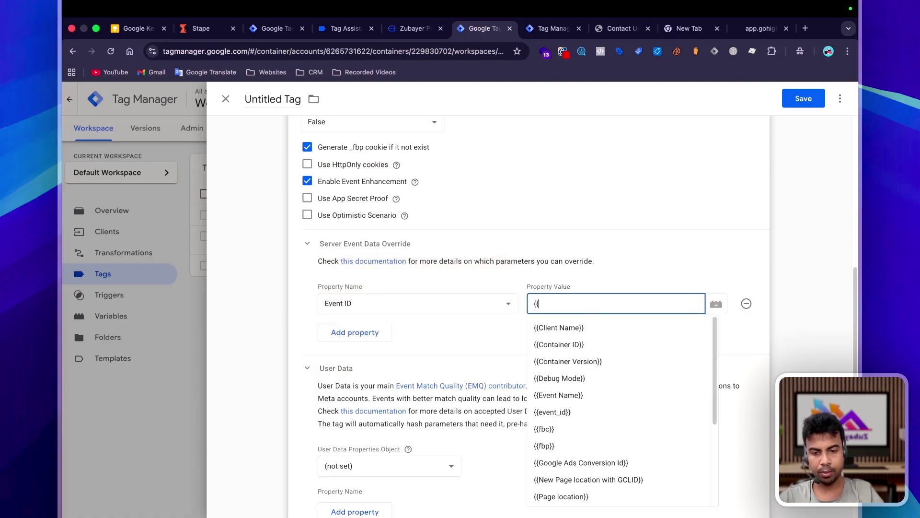
left_click(585, 344)
Save the Facebook Conversion API tag under the name Meta CAPI Config.
left_click(795, 101)
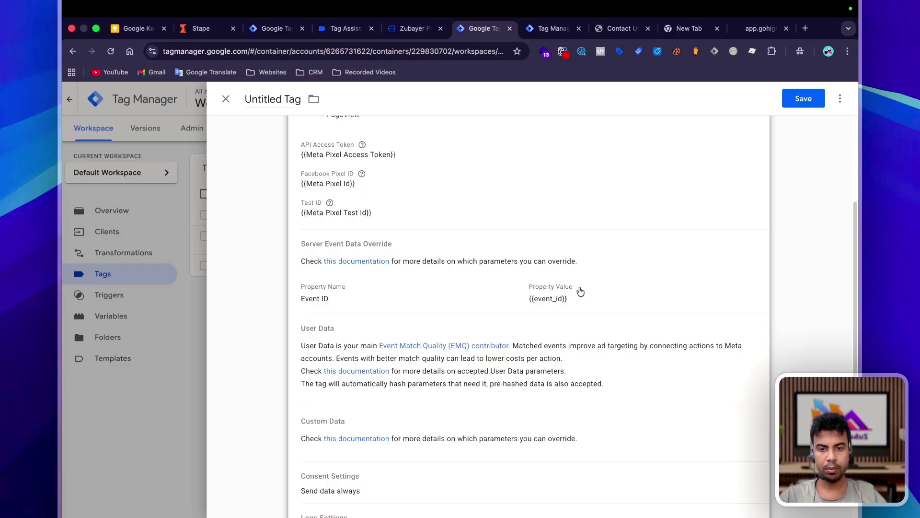
scroll(575, 291, "down", 4)
scroll(436, 373, "up", 6)
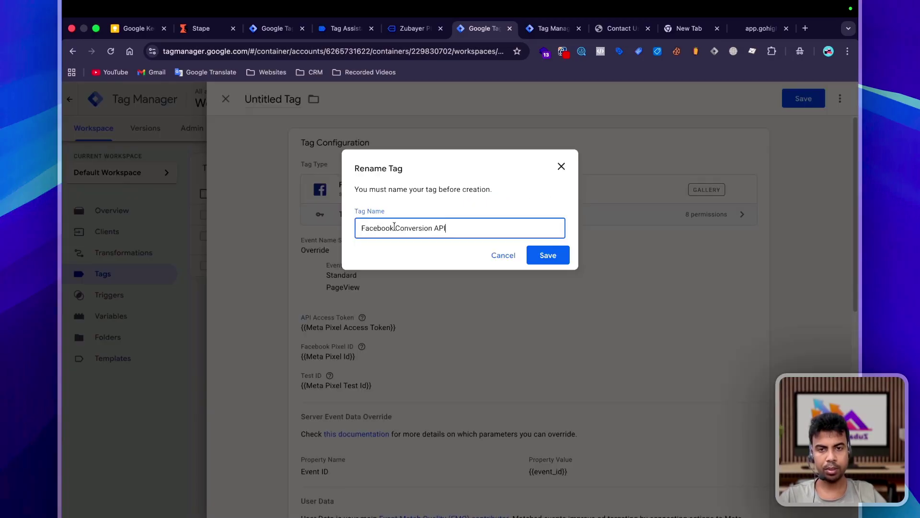
key("super+a")
type("Meta CAPI Co")
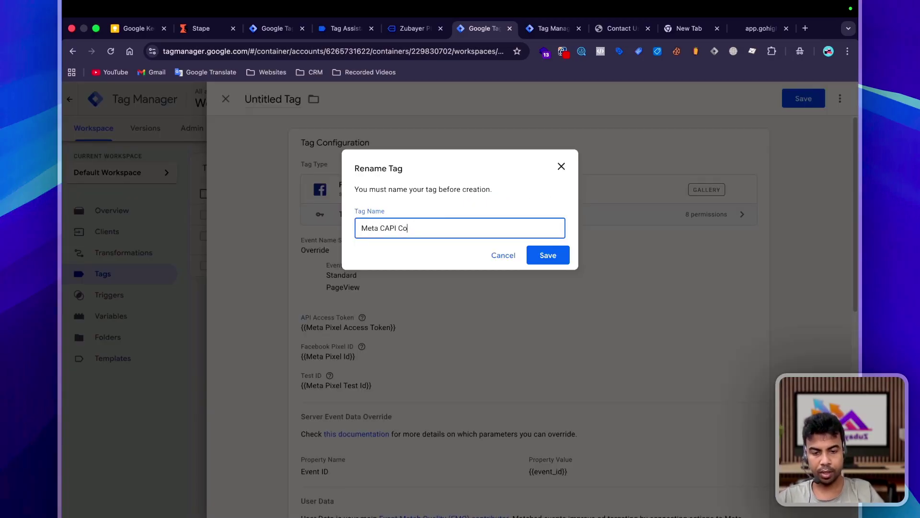
type("nfig")
left_click(541, 256)
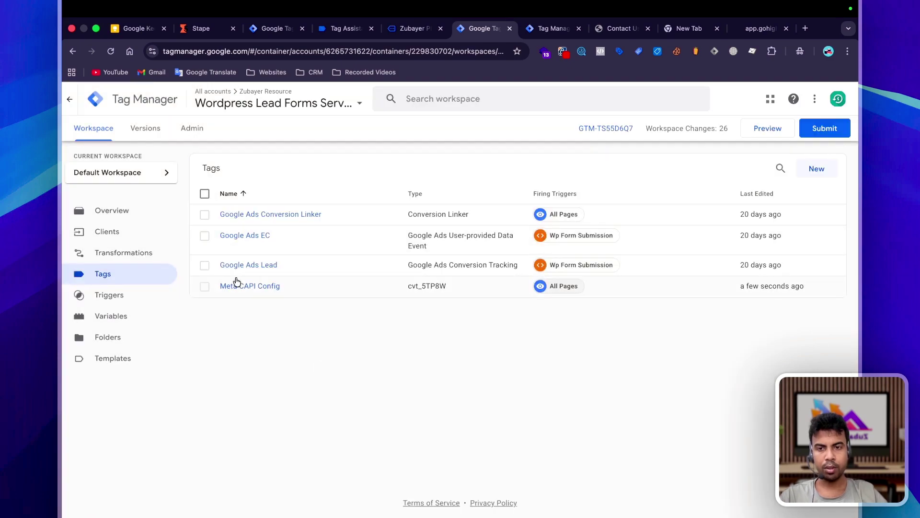
Make a copy of the Meta CAPI Config tag and rename it Meta CAPI Lead.
left_click(238, 288)
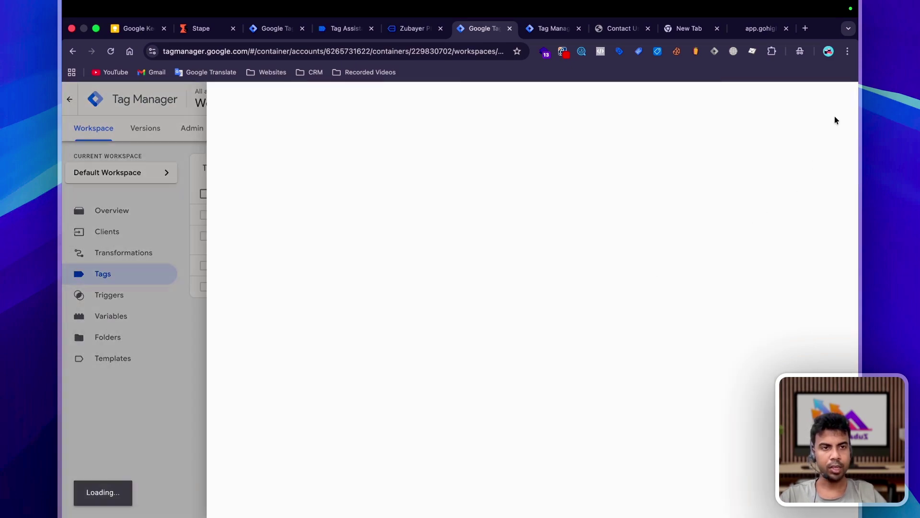
left_click(840, 98)
left_click(812, 124)
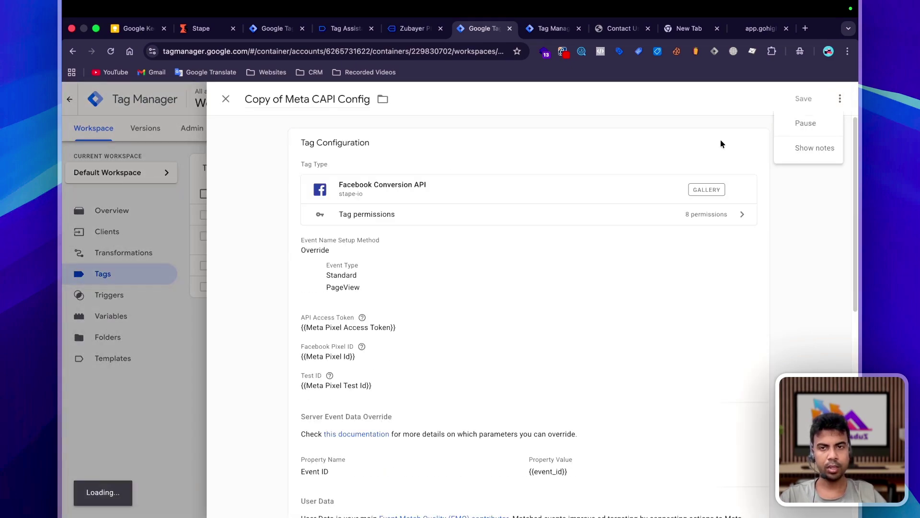
left_click(285, 98)
key("shift+super+Left")
key("BackSpace")
double_click(307, 99)
type("Lead")
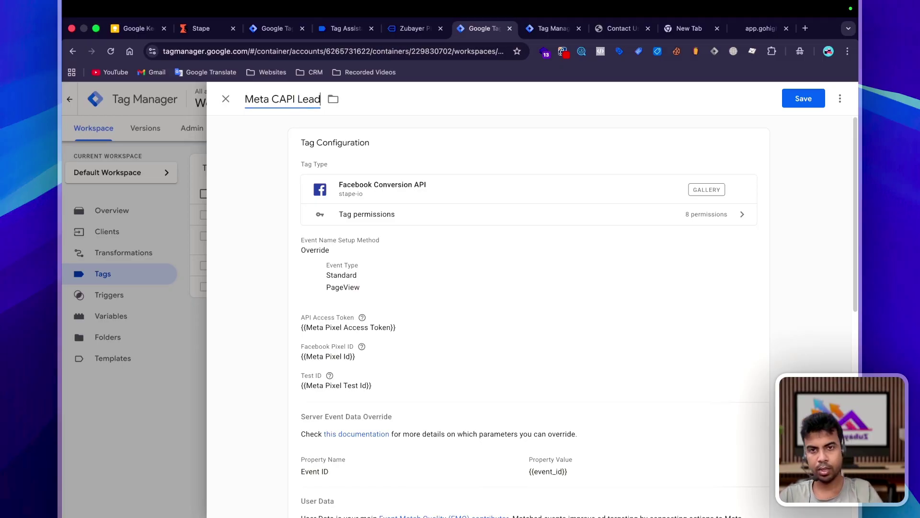
Change the Meta CAPI Lead tag's standard event to Lead.
left_click(486, 329)
scroll(487, 329, "down", 4)
left_click(364, 149)
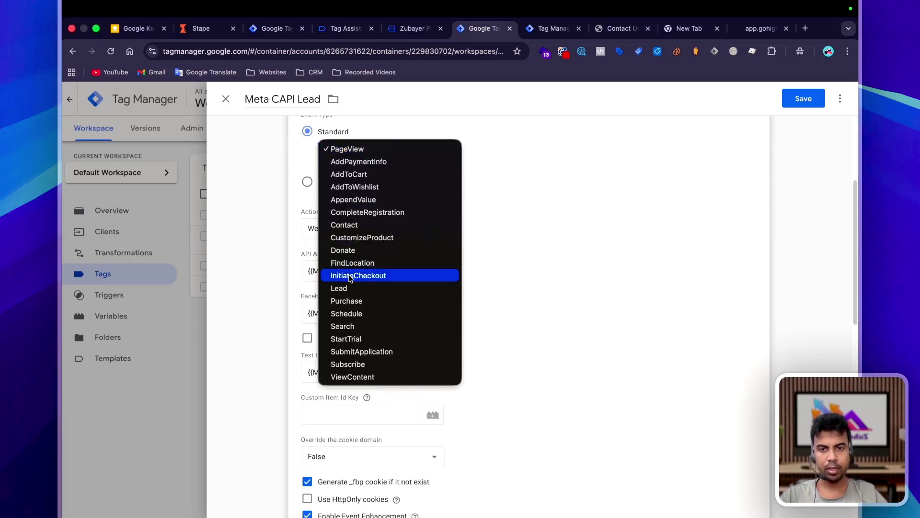
left_click(338, 288)
Replace the Meta CAPI Lead tag's All Pages trigger with the Wp Form Submission trigger and save the tag.
scroll(469, 365, "down", 3)
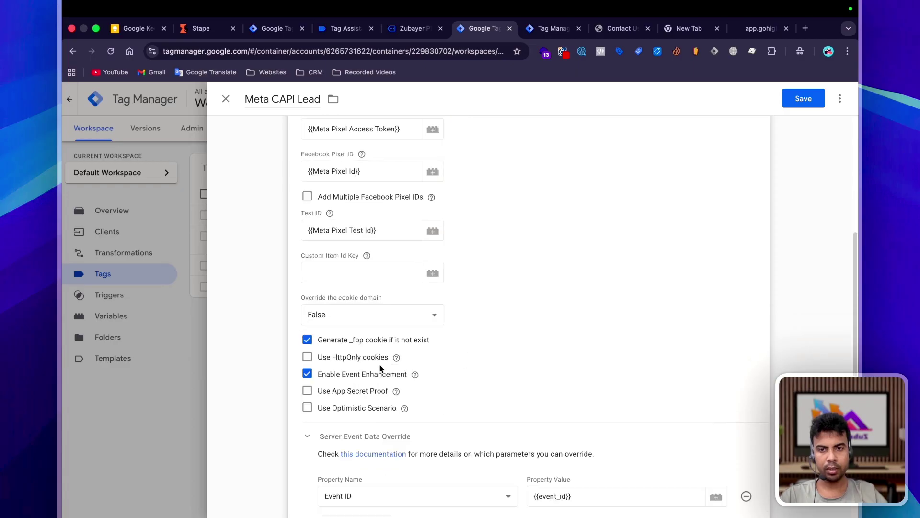
scroll(379, 361, "down", 4)
scroll(480, 345, "down", 4)
left_click(417, 401)
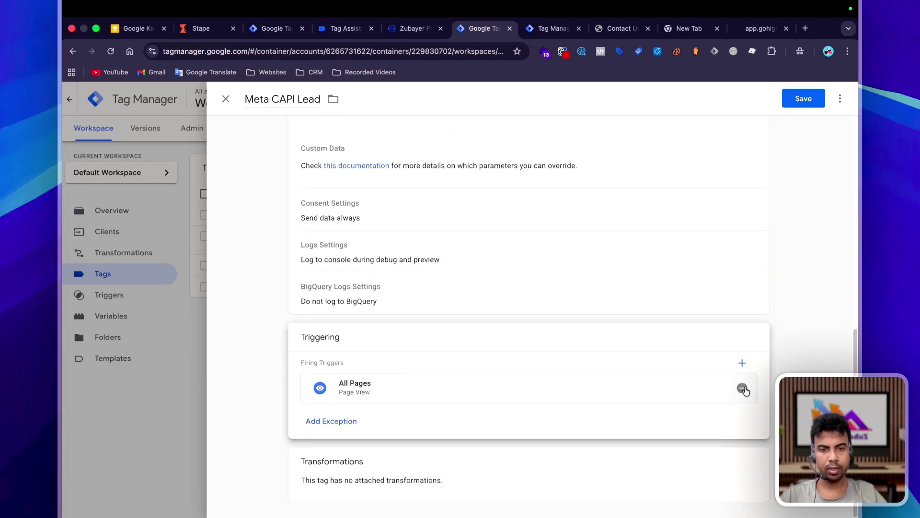
left_click(743, 388)
left_click(711, 388)
left_click(333, 164)
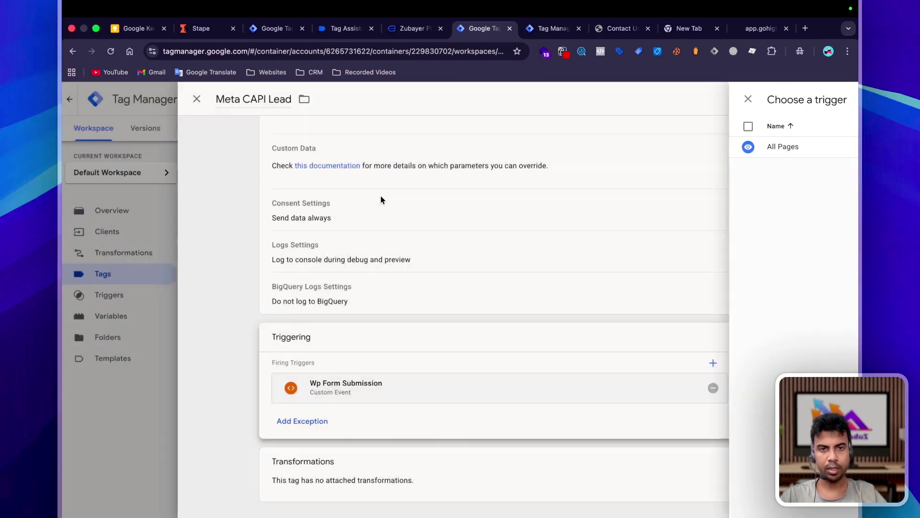
left_click(809, 99)
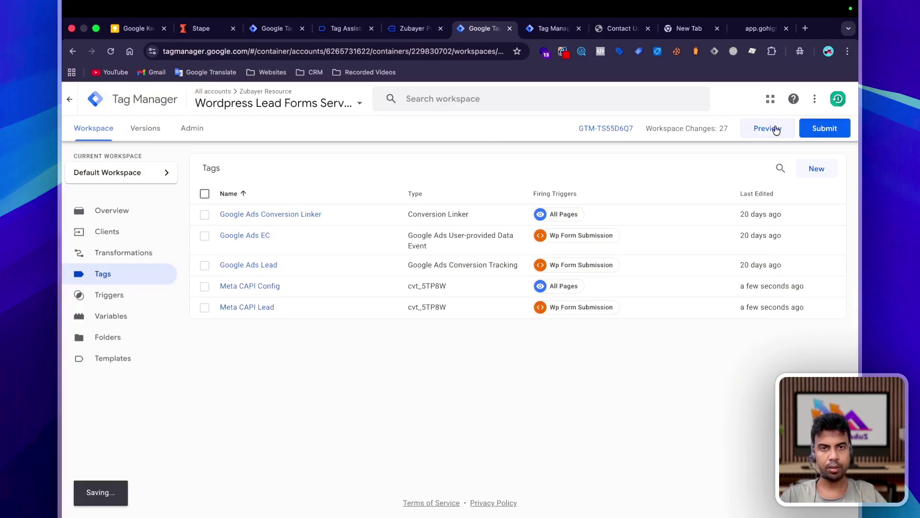
Preview the web container on the demo site and inspect the tags fired by page_view in the server container's preview.
left_click(277, 30)
left_click(765, 128)
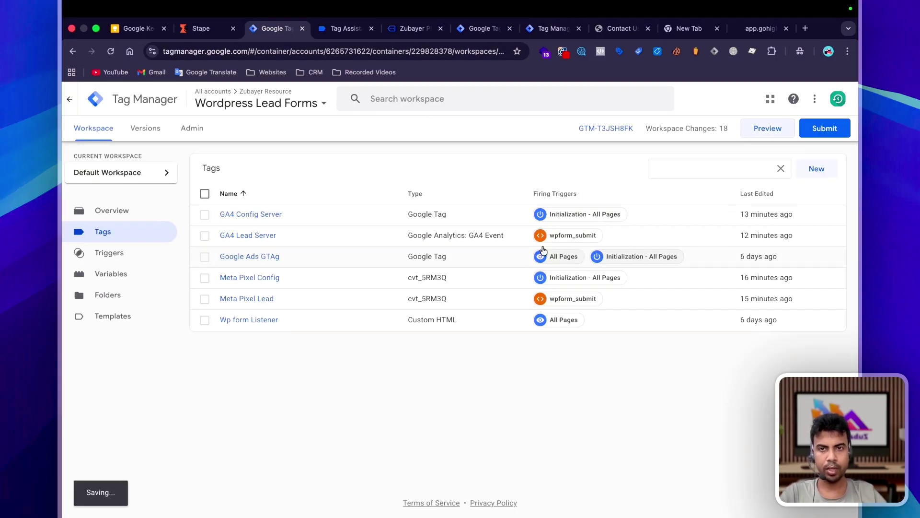
left_click(401, 31)
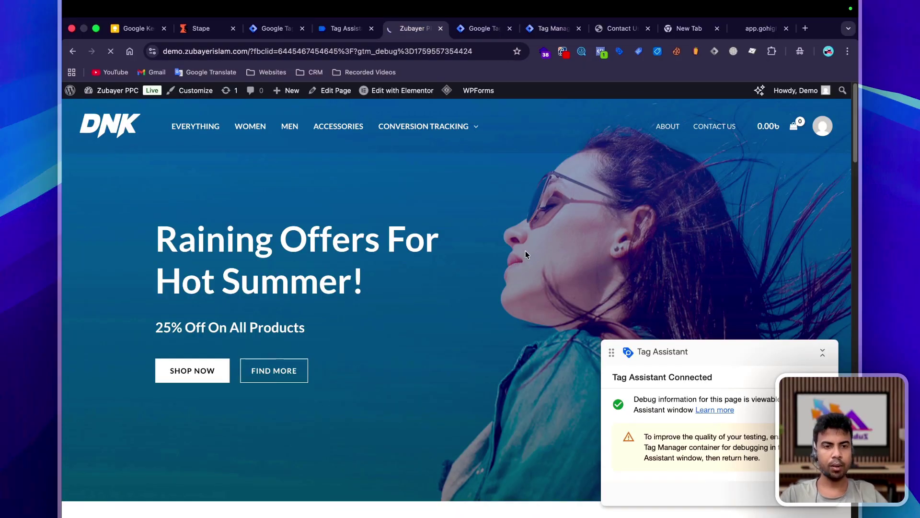
left_click(551, 28)
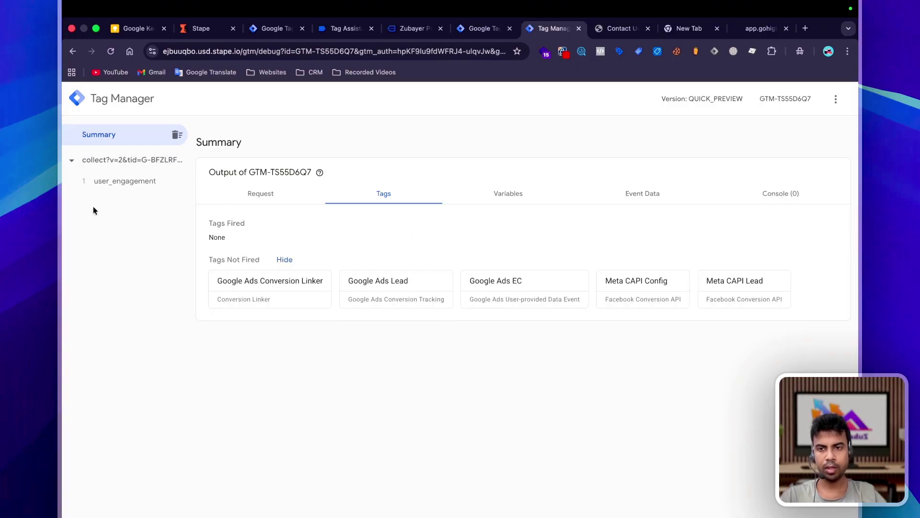
left_click(119, 181)
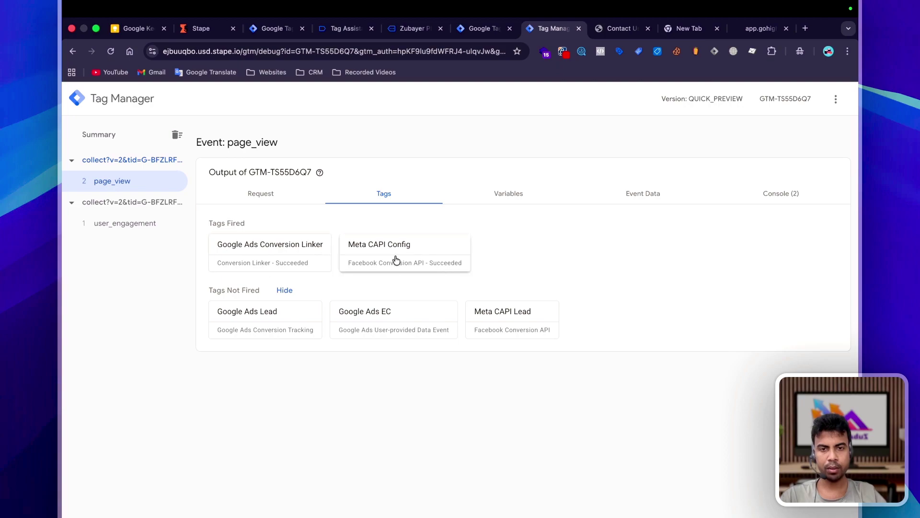
Examine the PageView event's details on the demo site with Meta Pixel Helper, including its Event ID.
left_click(413, 28)
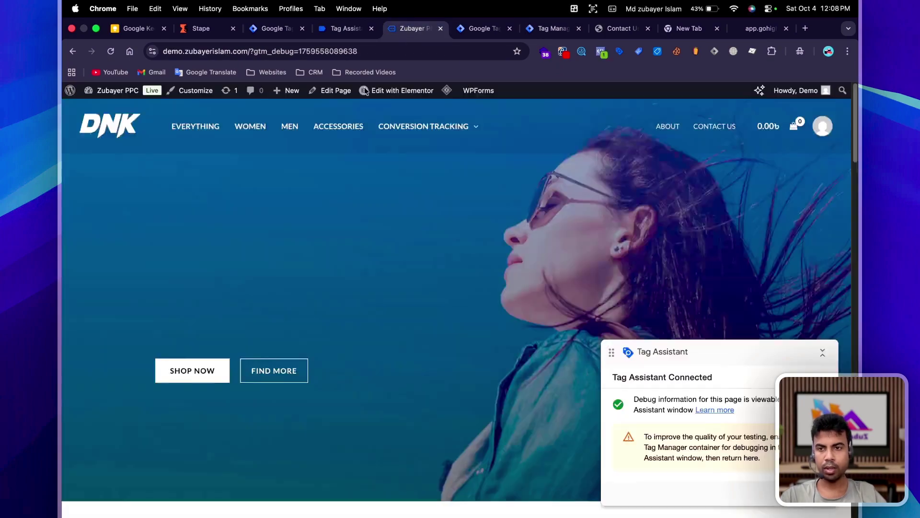
left_click(345, 29)
left_click(412, 28)
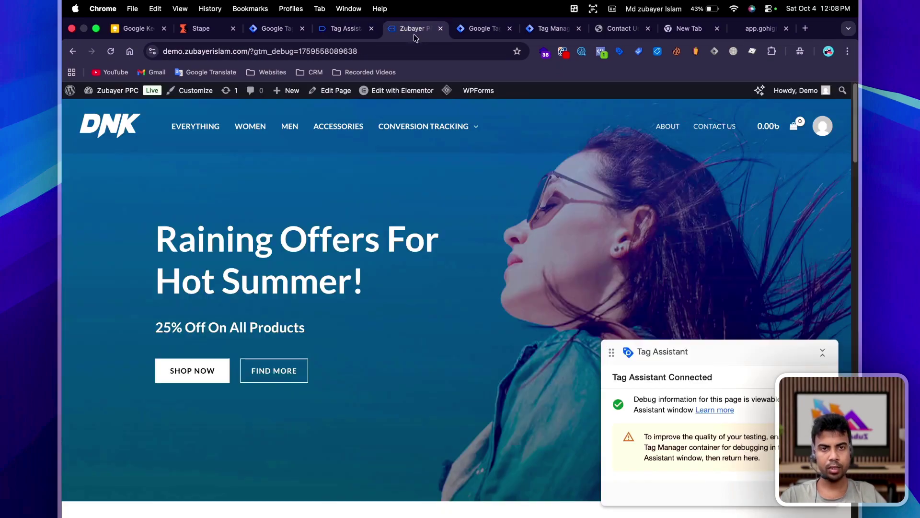
left_click(601, 51)
left_click(434, 157)
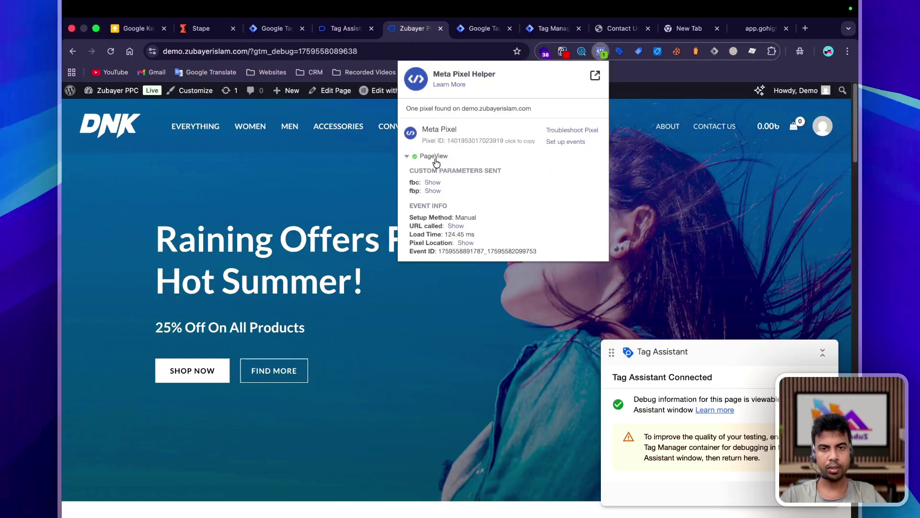
left_click(328, 222)
Publish the Wordpress Lead Forms web container's changes without a version name or description.
left_click(265, 29)
left_click(824, 128)
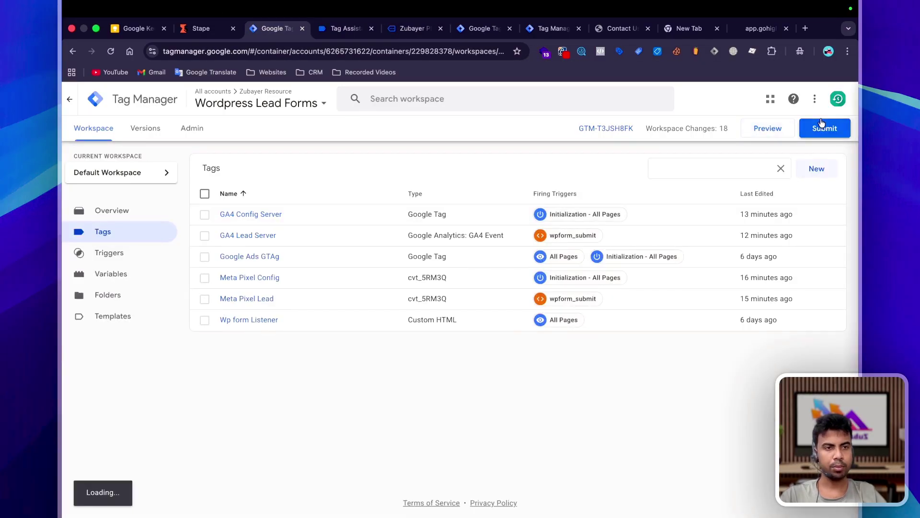
left_click(818, 101)
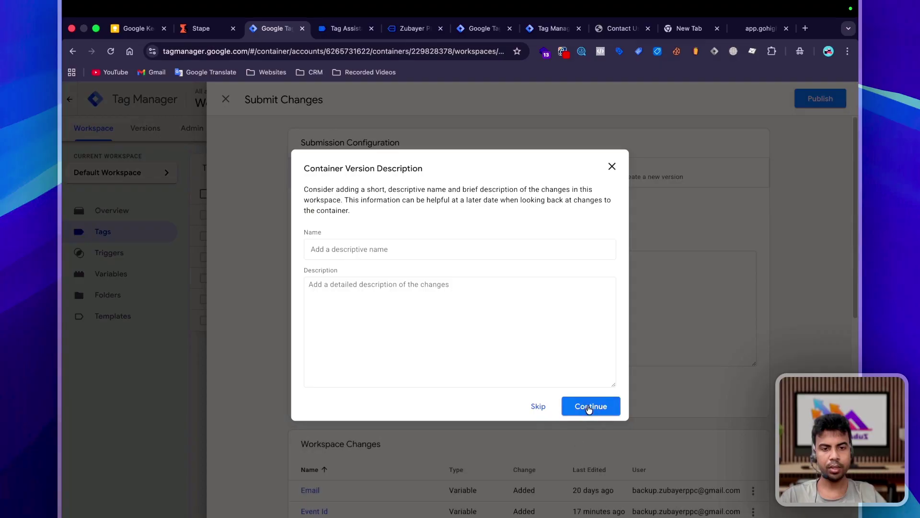
left_click(590, 406)
Publish the server container's workspace changes, leaving the version name and description empty.
left_click(481, 28)
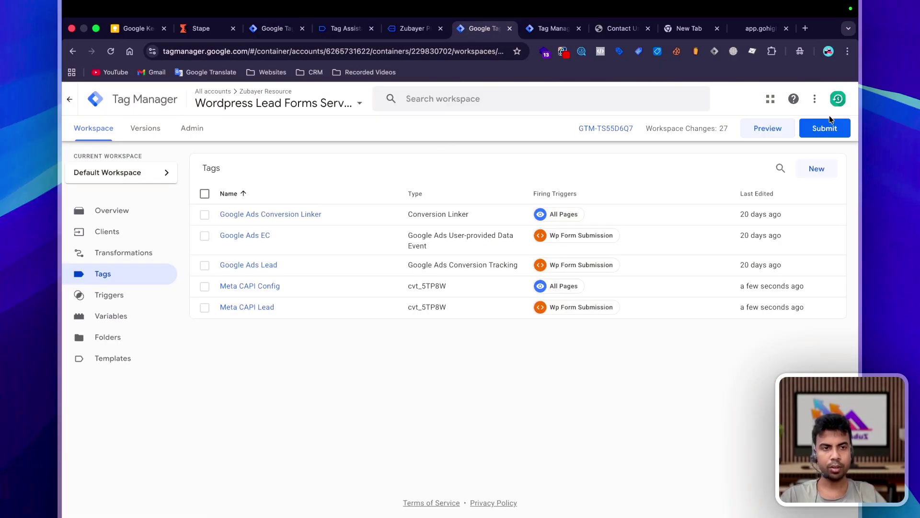
left_click(828, 125)
left_click(819, 99)
left_click(591, 407)
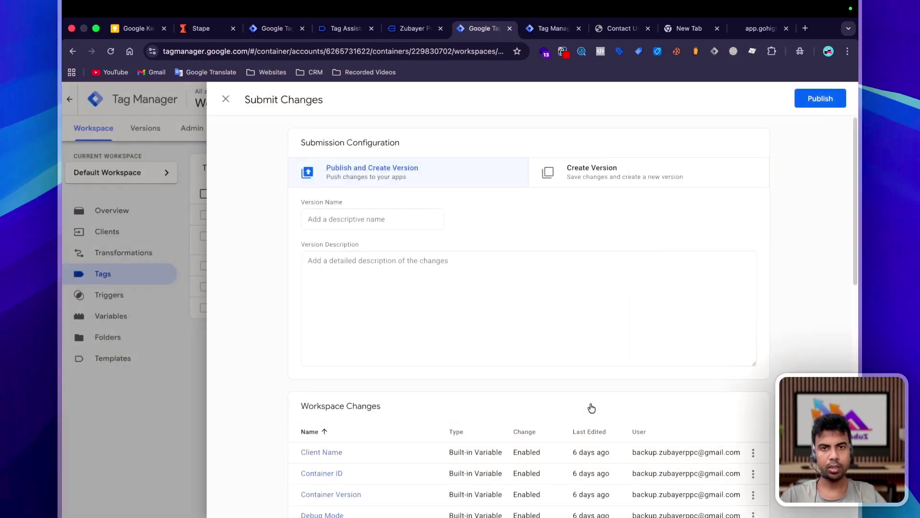
Switch to Meta Events Manager and show the test events of the demo dataset.
left_click(621, 29)
left_click(352, 52)
key("ctrl+Up")
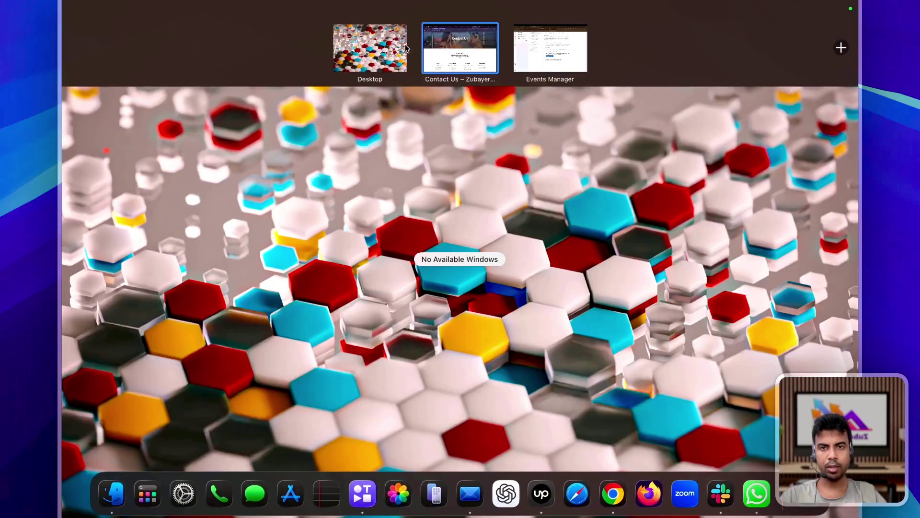
left_click(550, 48)
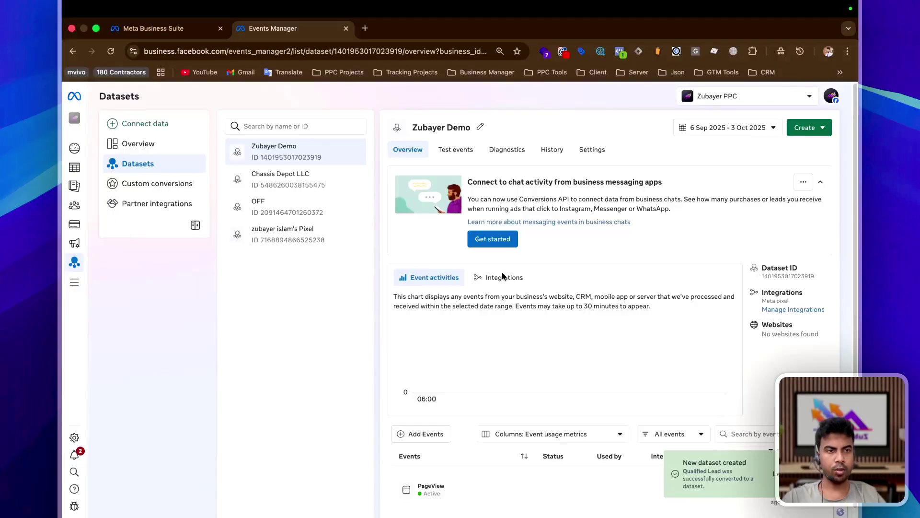
left_click(451, 149)
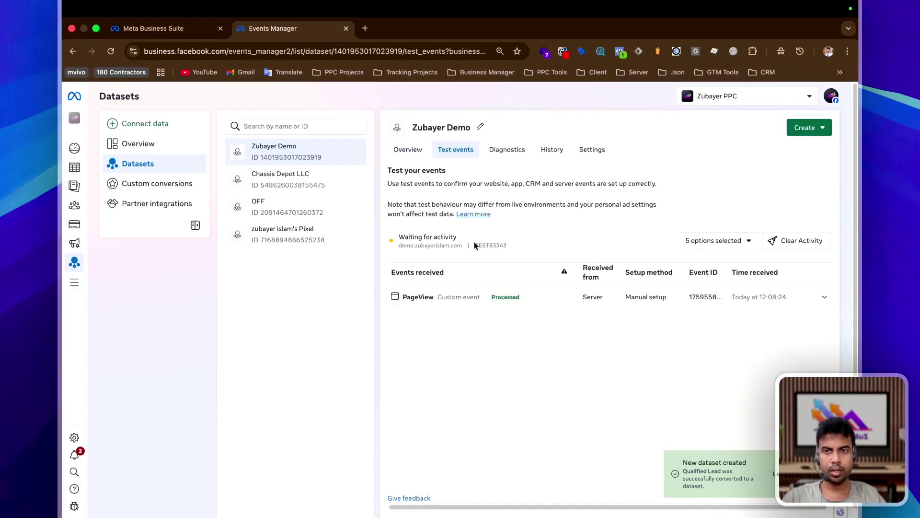
Clear the dataset's test event activity and open the demo website from the website event test.
mouse_move(66, 6)
left_click(543, 48)
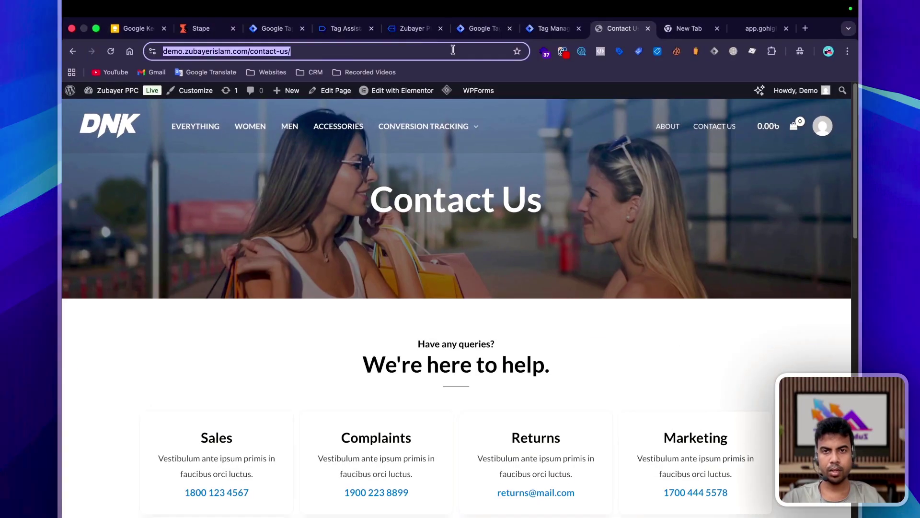
left_click(249, 50)
key("ctrl+Left")
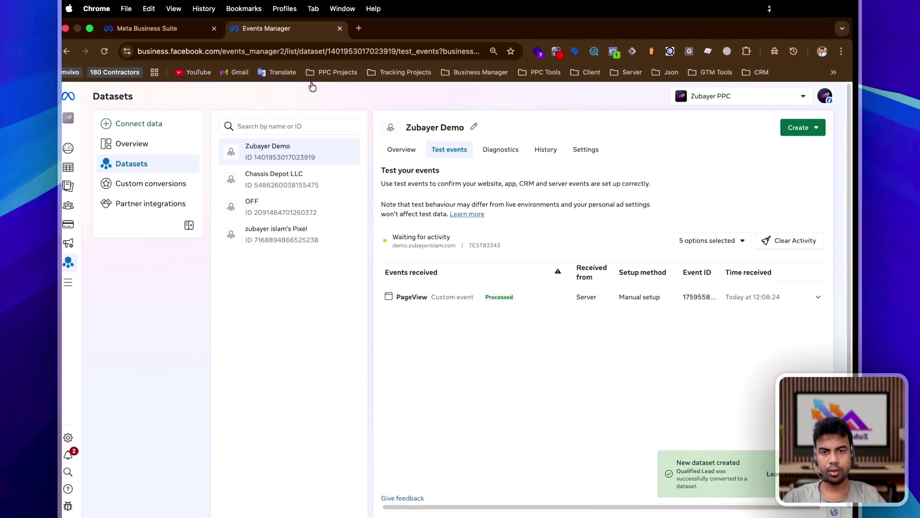
left_click(762, 248)
left_click(565, 265)
scroll(465, 384, "down", 1)
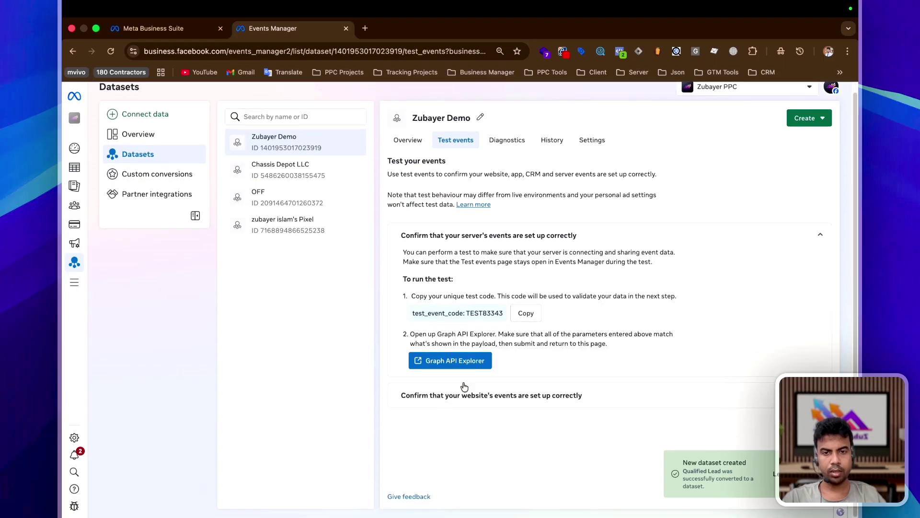
left_click(456, 360)
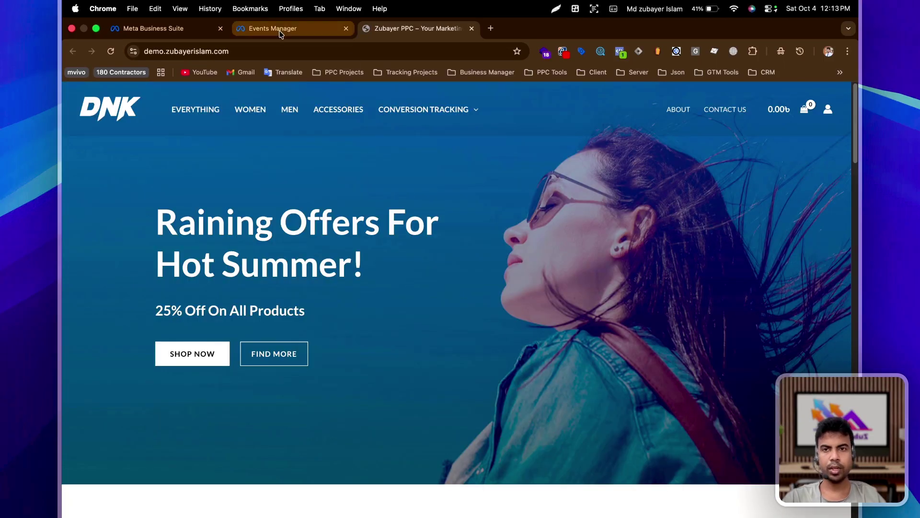
Compare the Event IDs of the browser and server PageView events in the dataset's test events.
left_click(280, 31)
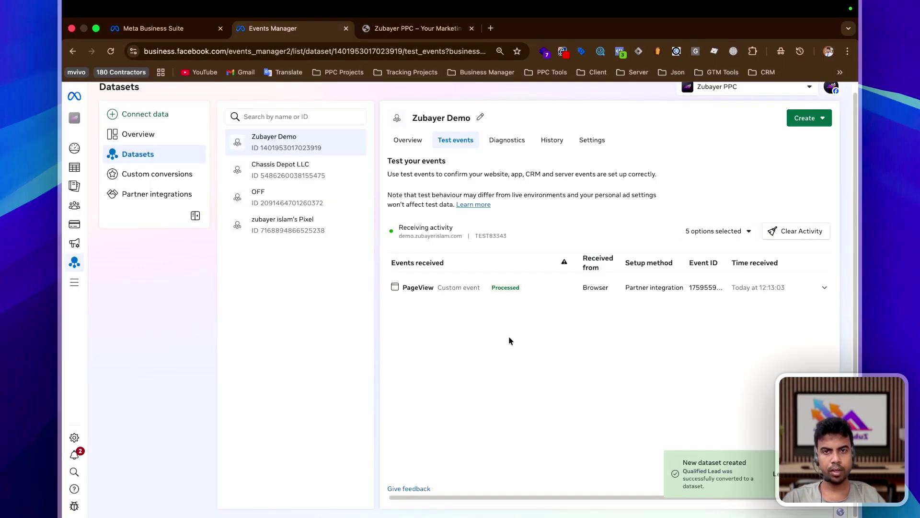
left_click(504, 287)
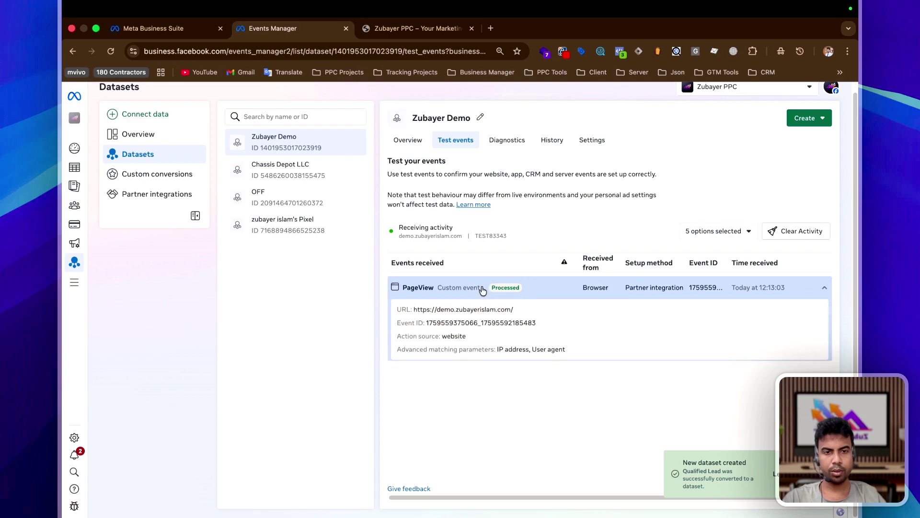
left_click(531, 290)
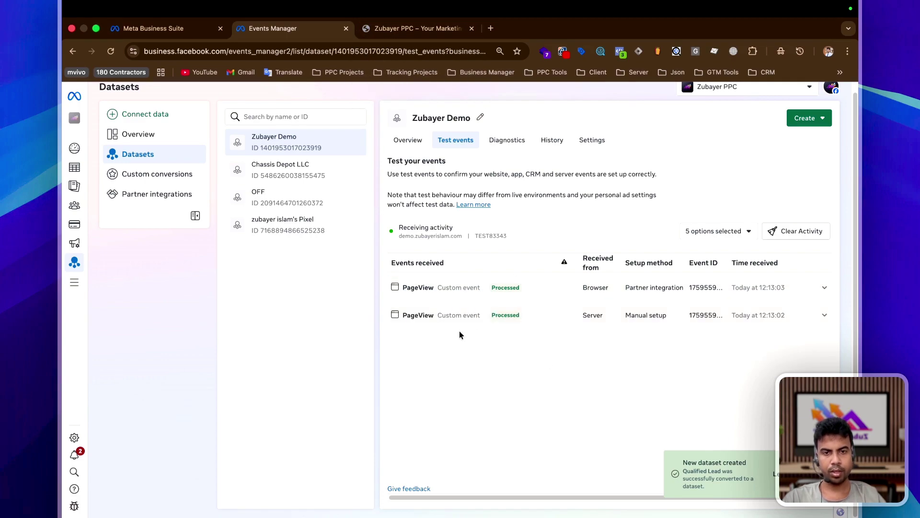
left_click(427, 290)
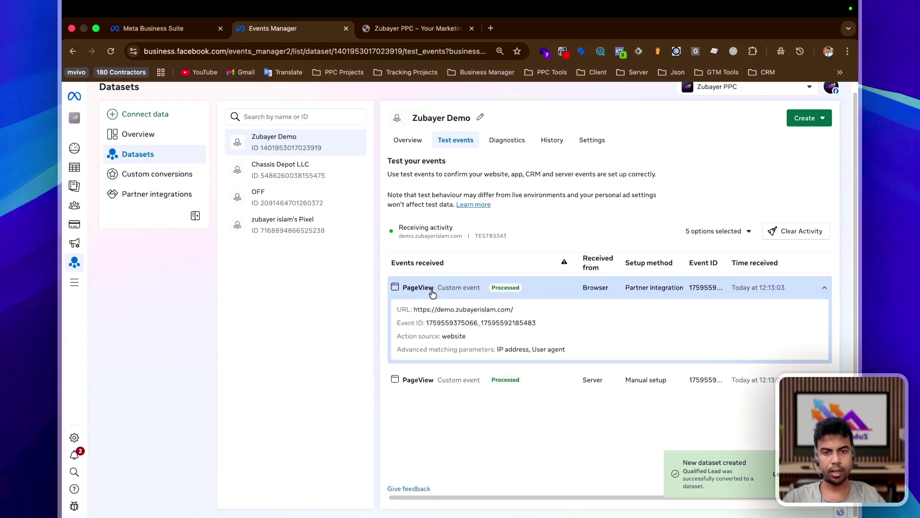
left_click(487, 380)
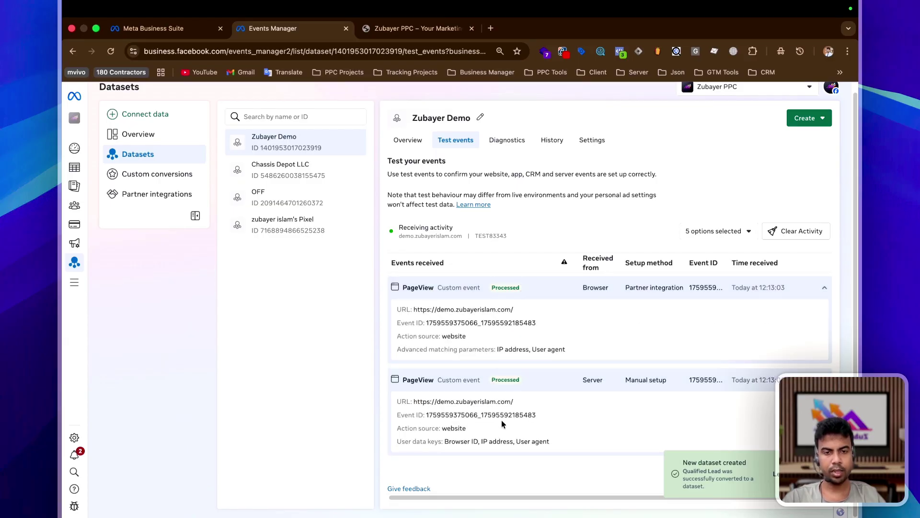
left_click_drag(523, 322, 530, 323)
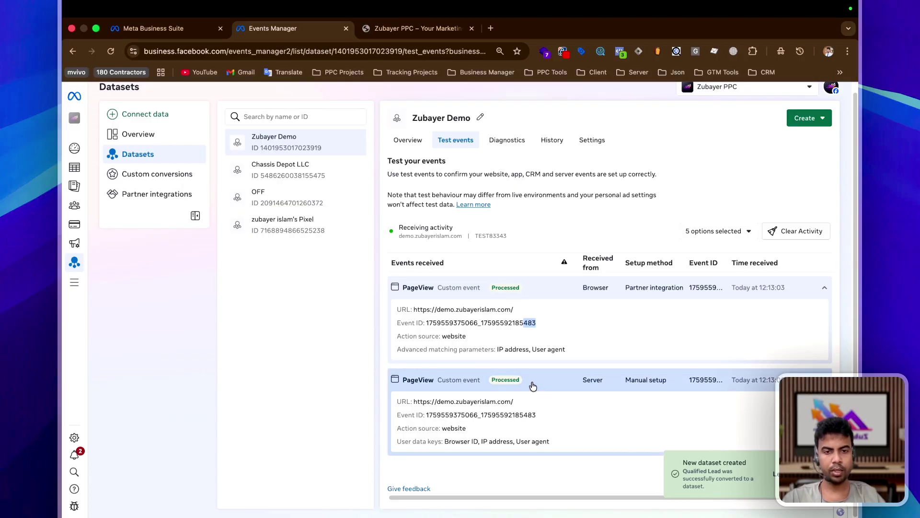
left_click(519, 288)
left_click(485, 317)
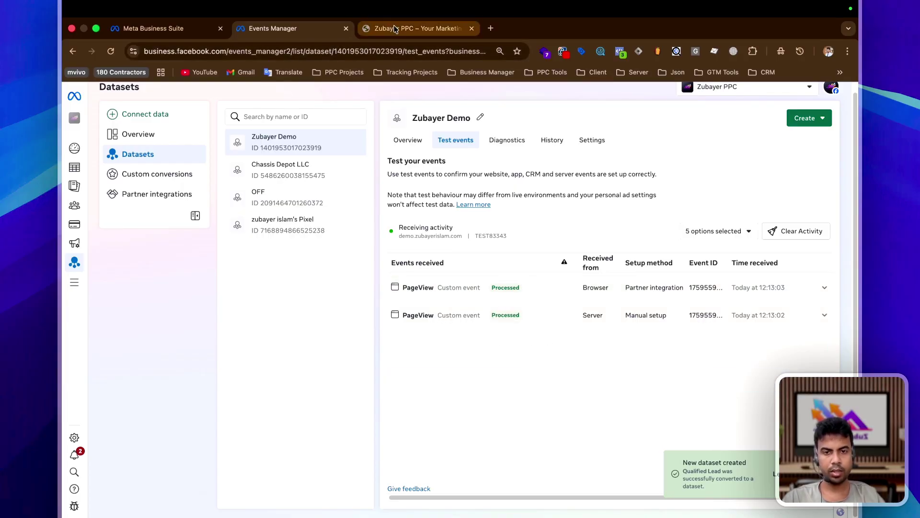
Submit the demo site's Contact Us form with test entries and review the received Lead events in Events Manager.
left_click(396, 29)
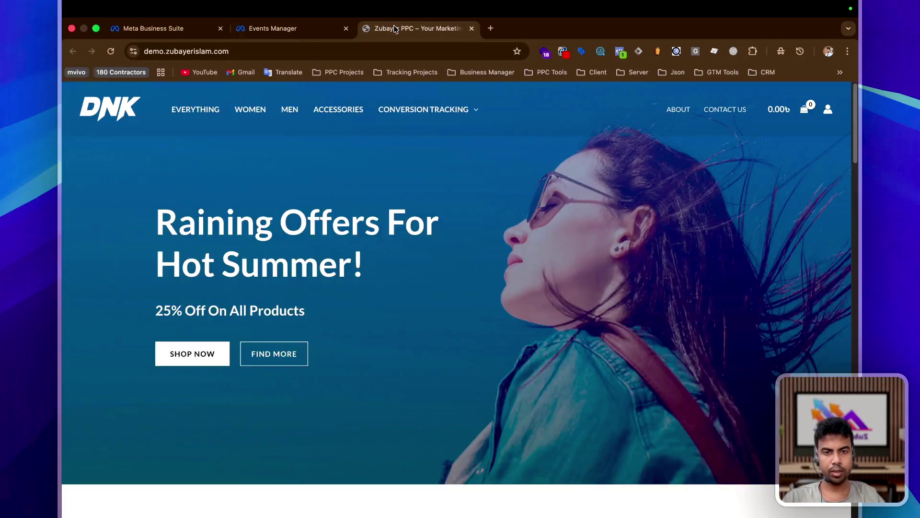
left_click(720, 114)
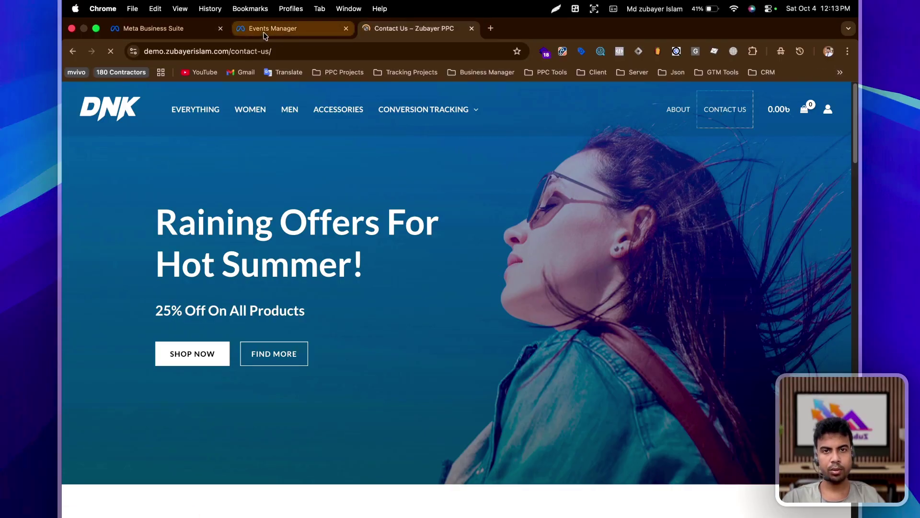
scroll(493, 263, "down", 8)
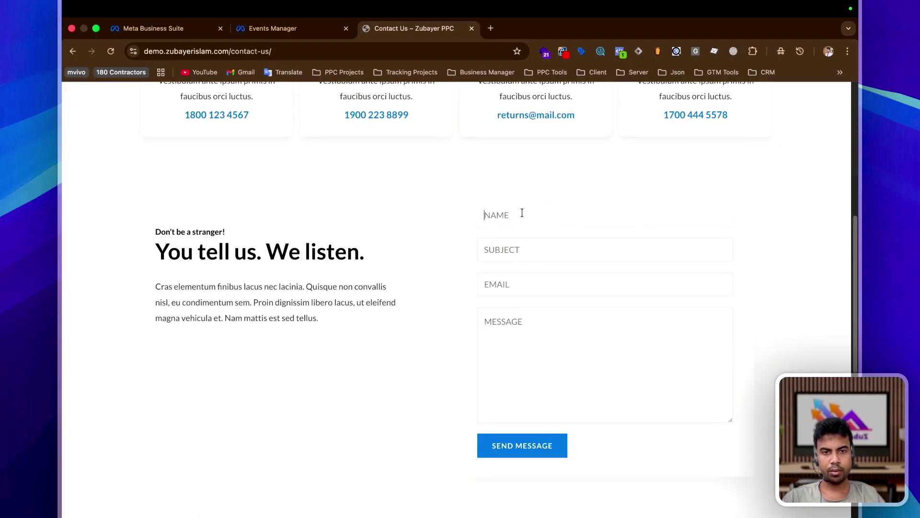
type("tes")
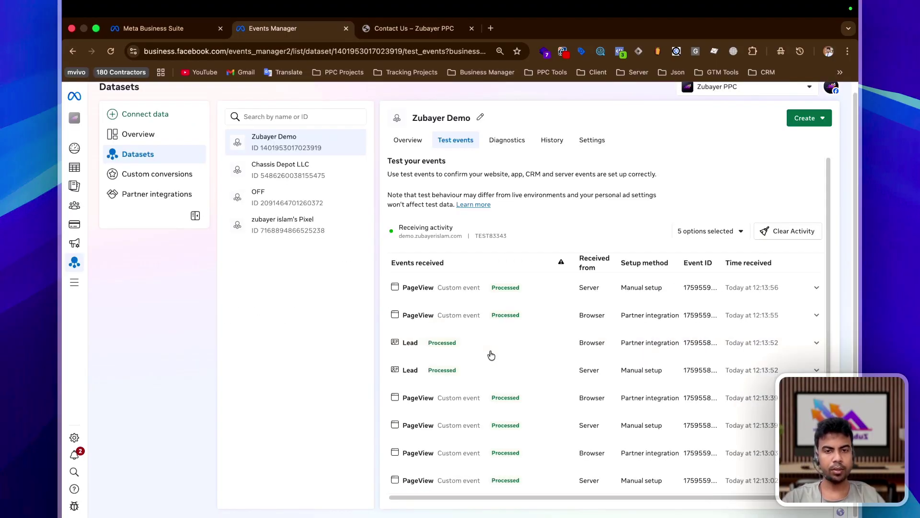
scroll(521, 354, "down", 1)
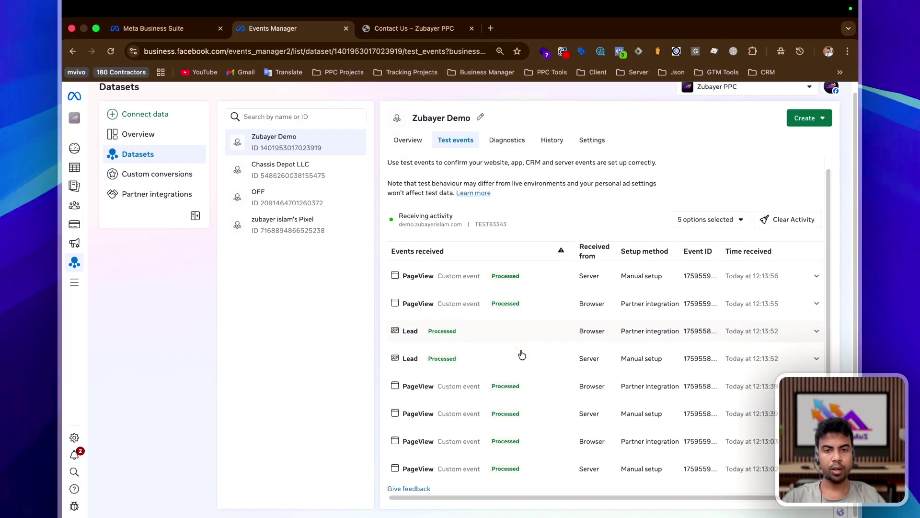